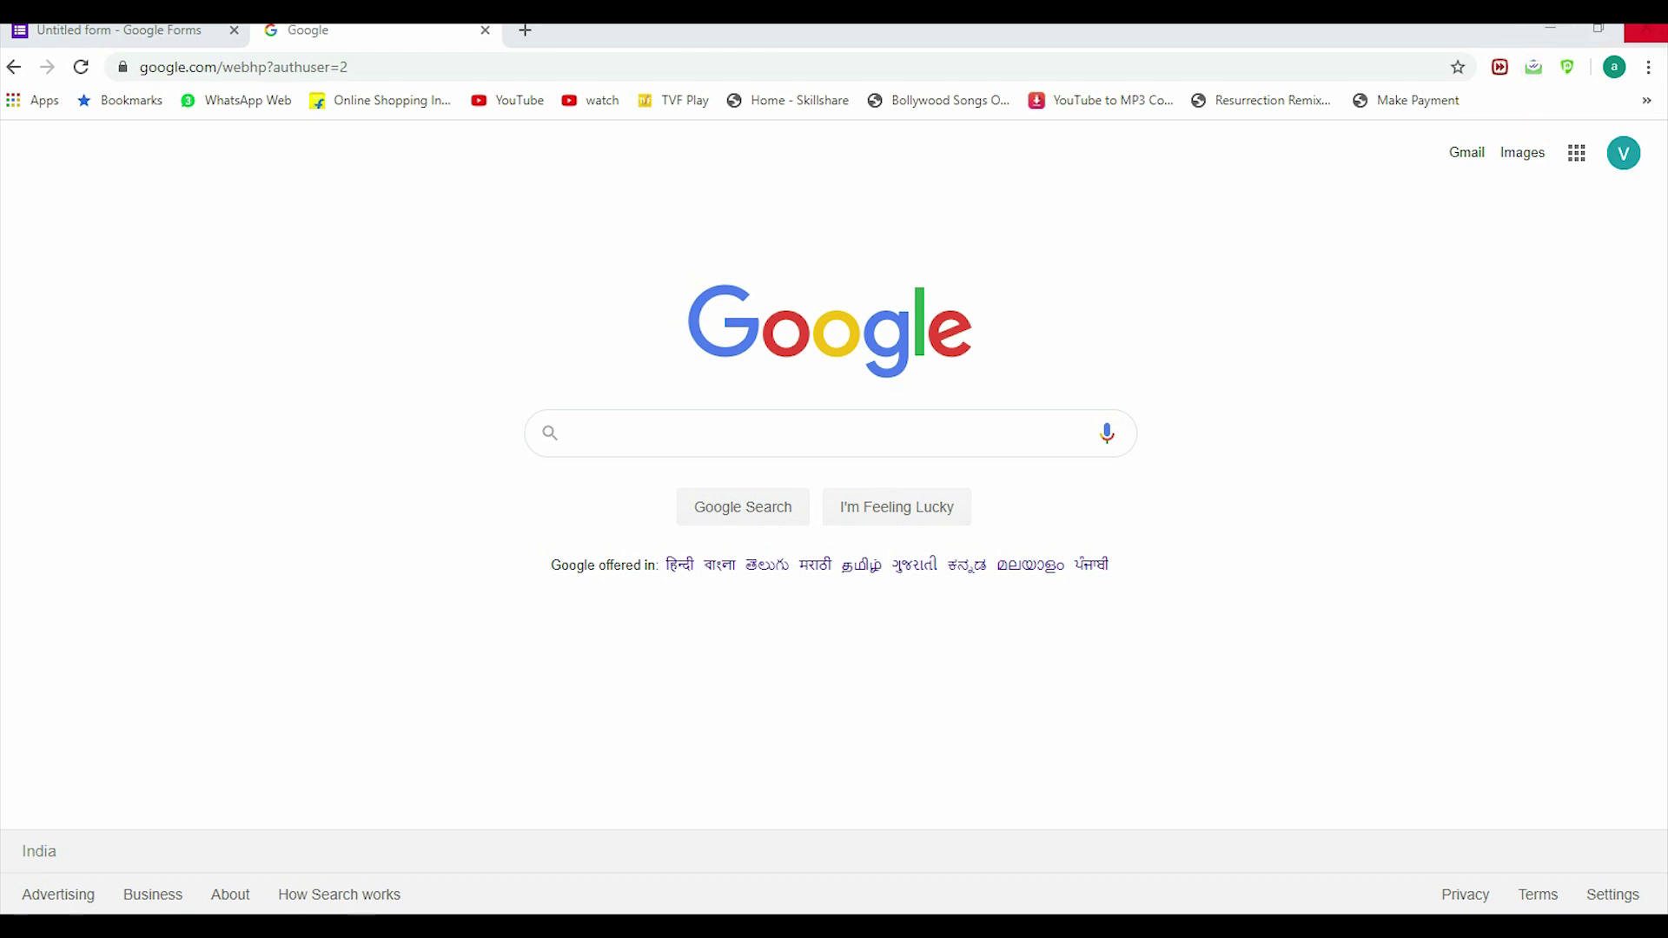
# Step: Switch to the other signed-in Google account, open Google Slides and start a blank presentation
pyautogui.click(1624, 154)
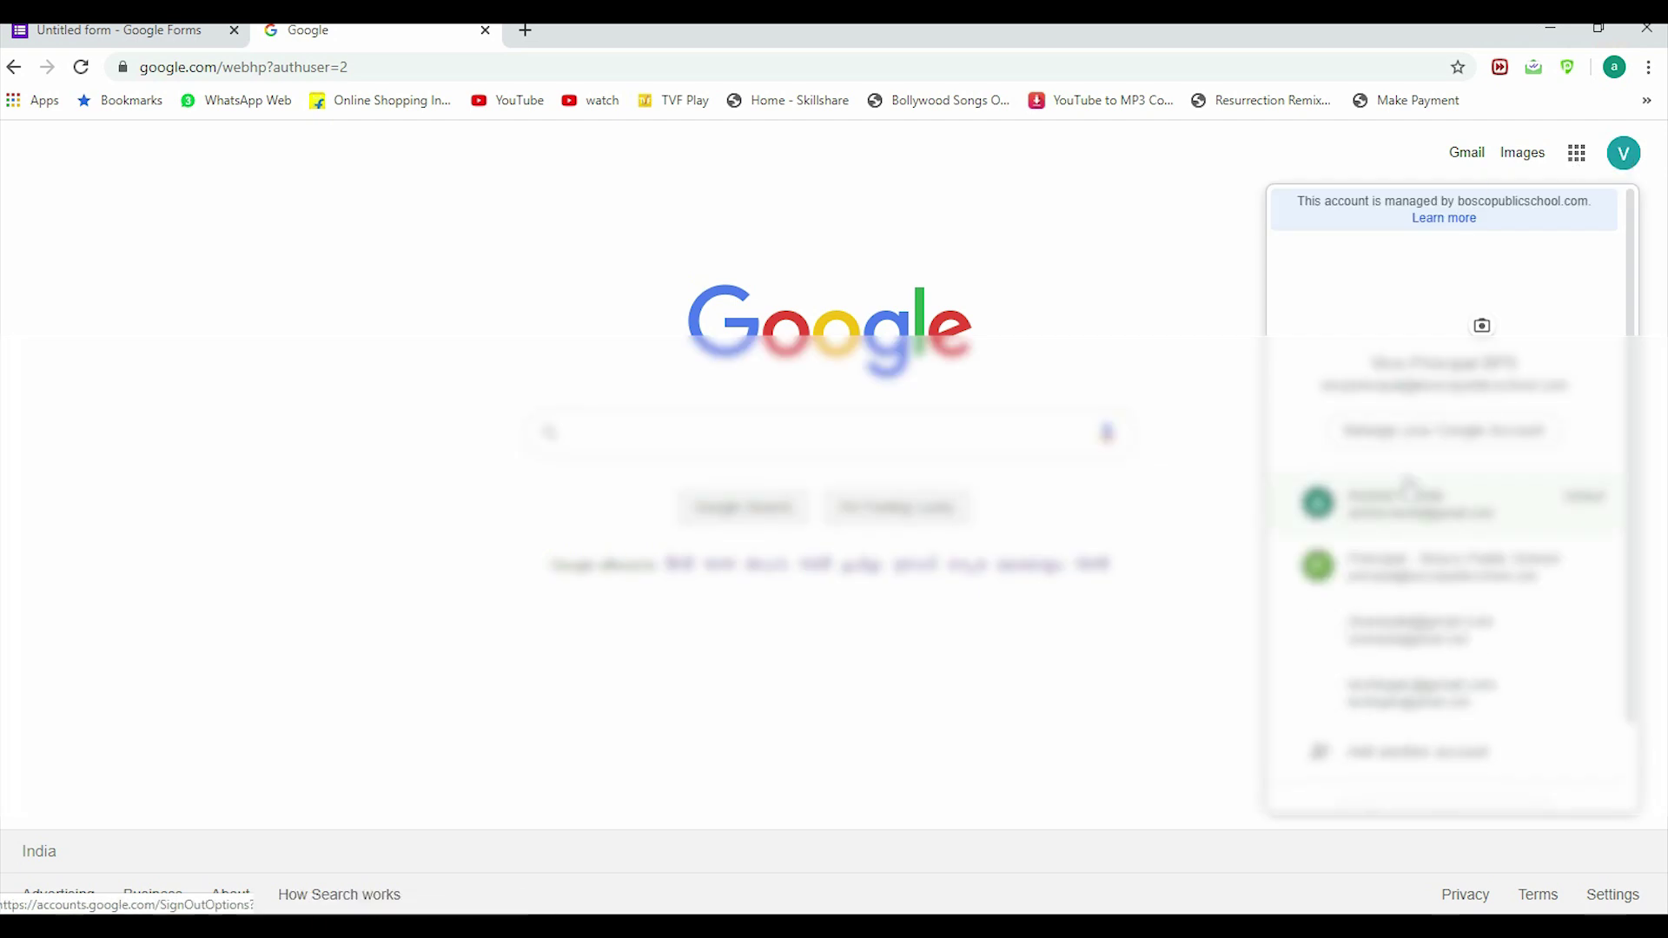
pyautogui.click(1399, 502)
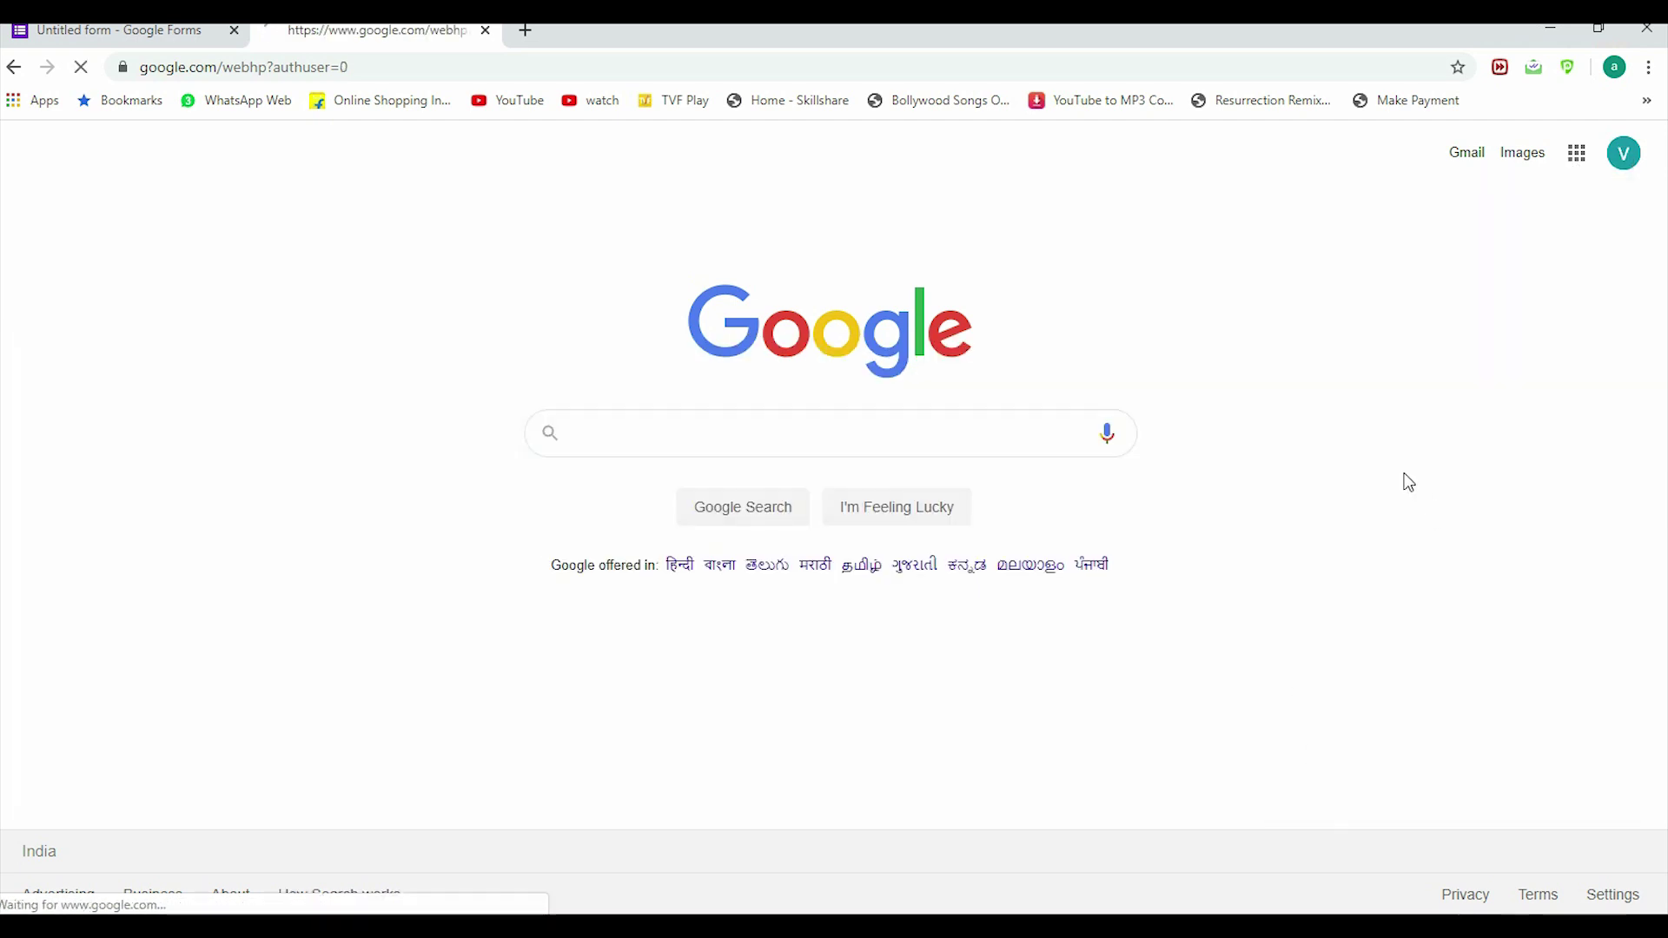
pyautogui.click(1578, 156)
pyautogui.scroll(-5, 1499, 243)
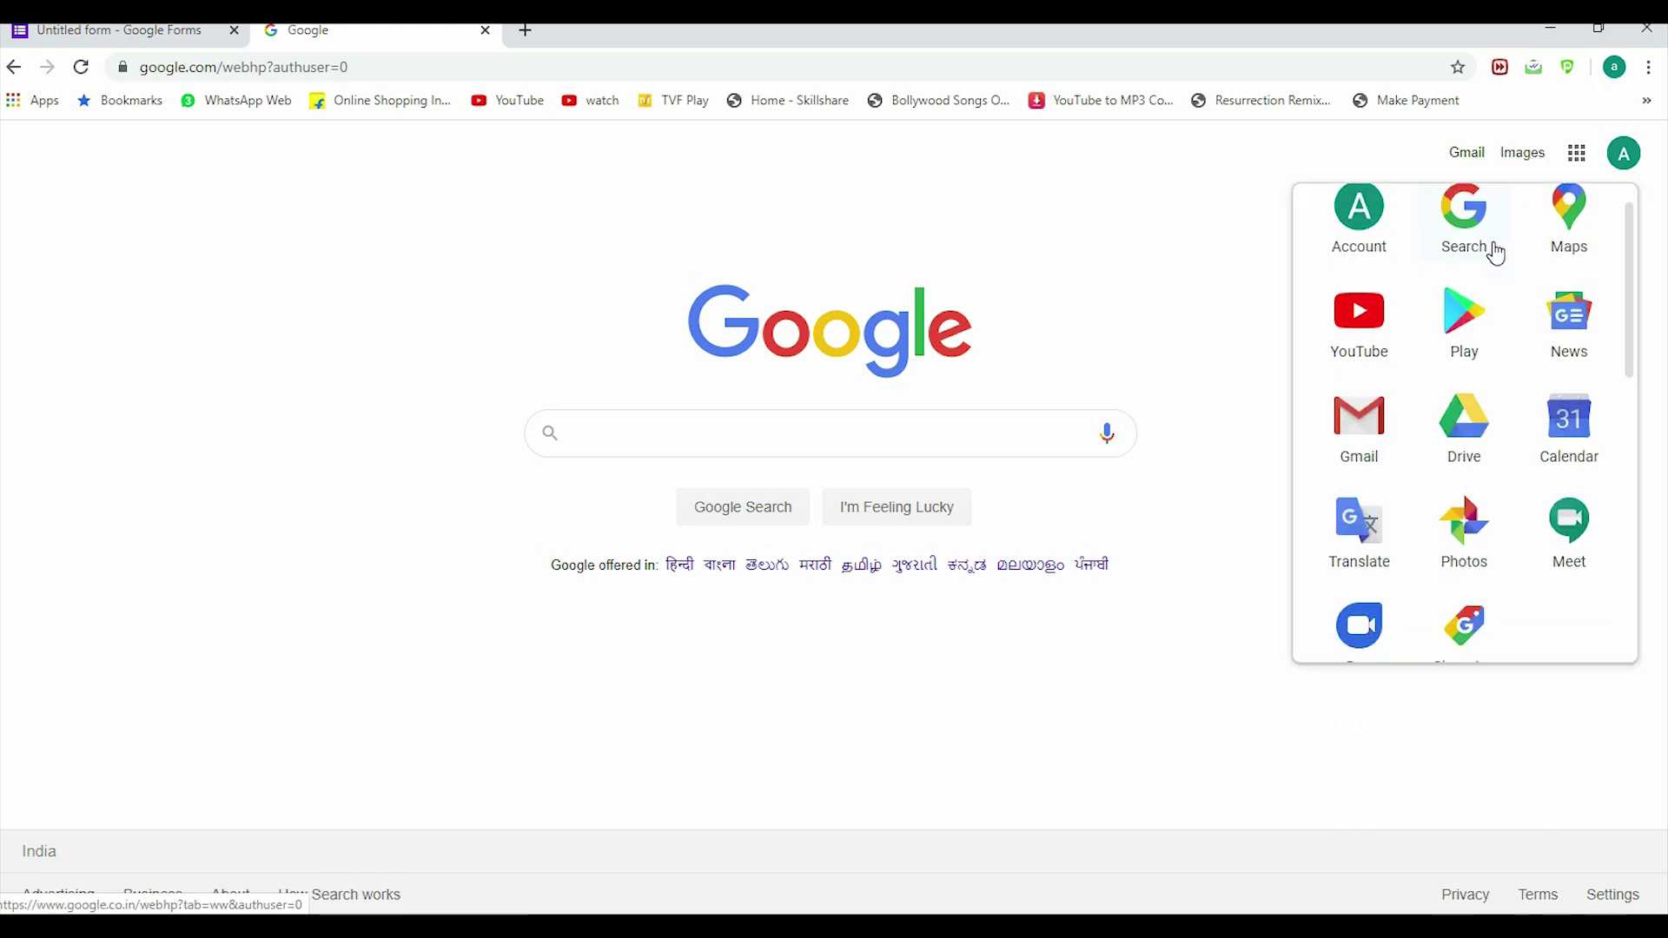
pyautogui.scroll(-3, 1492, 257)
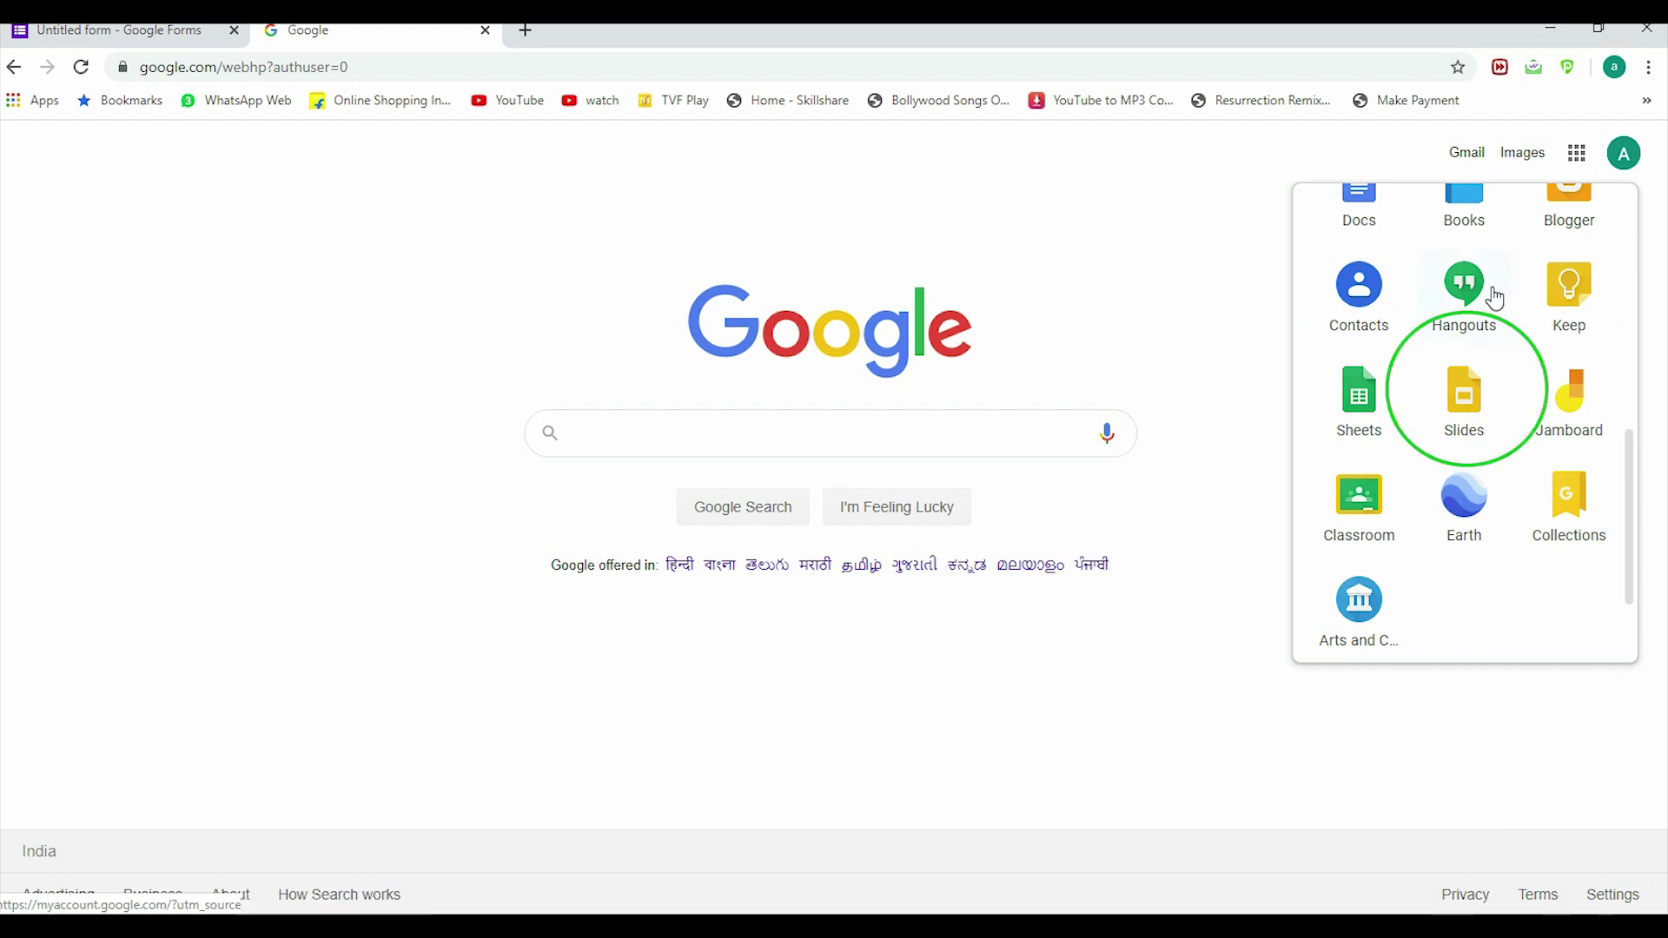
pyautogui.click(1466, 417)
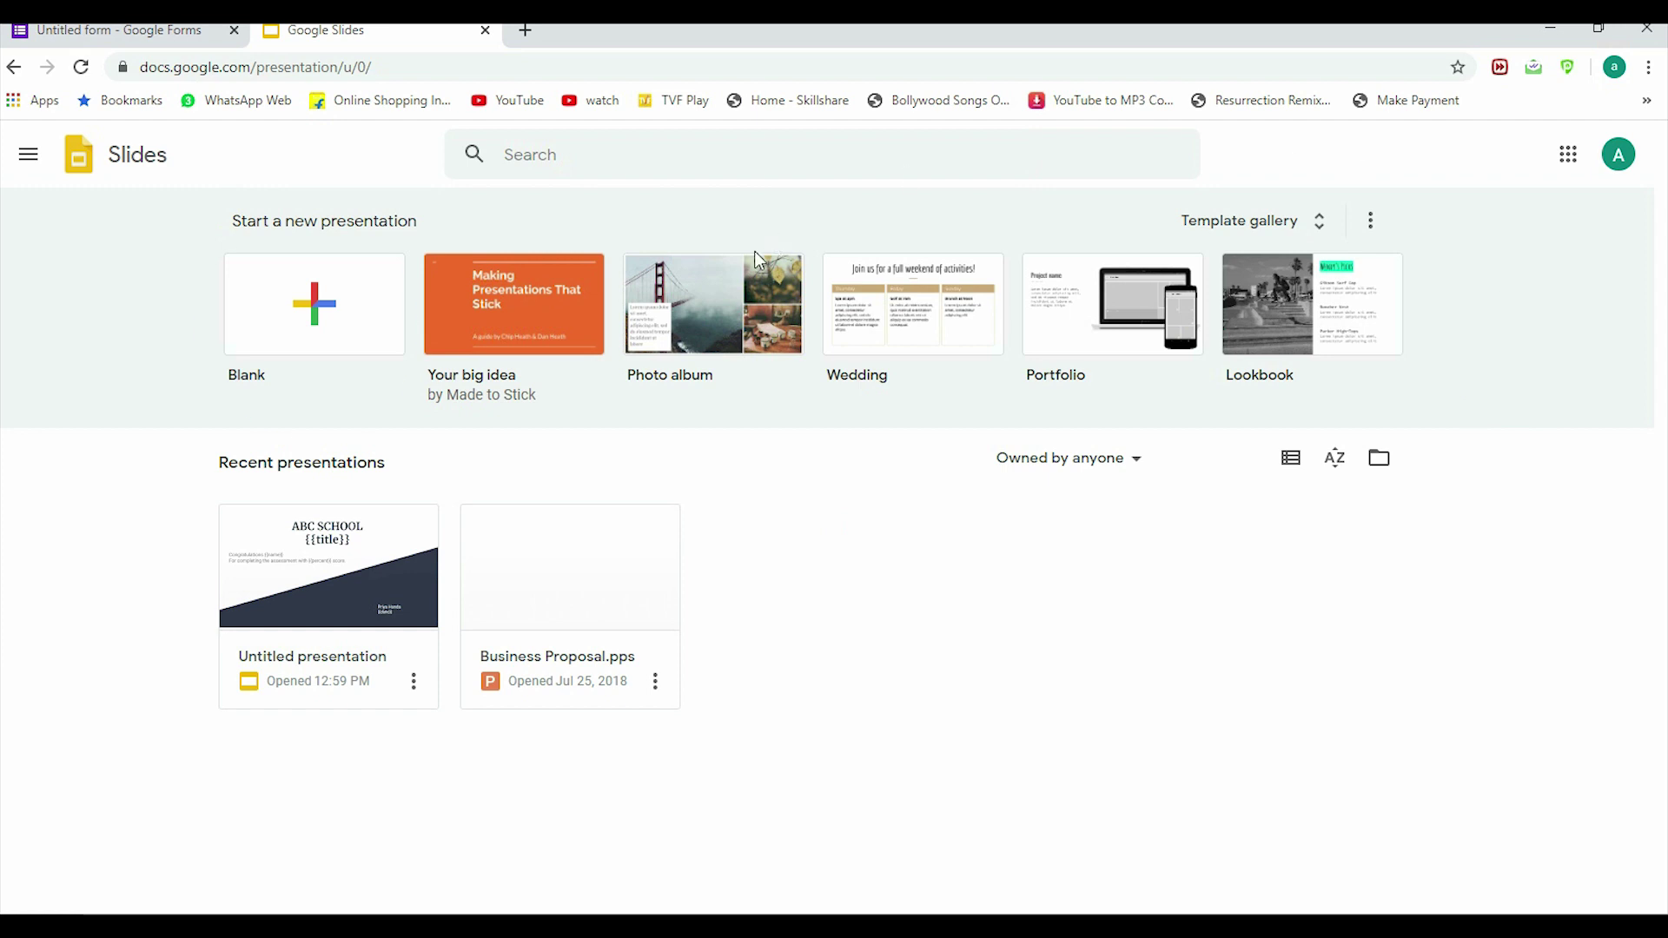
pyautogui.click(311, 299)
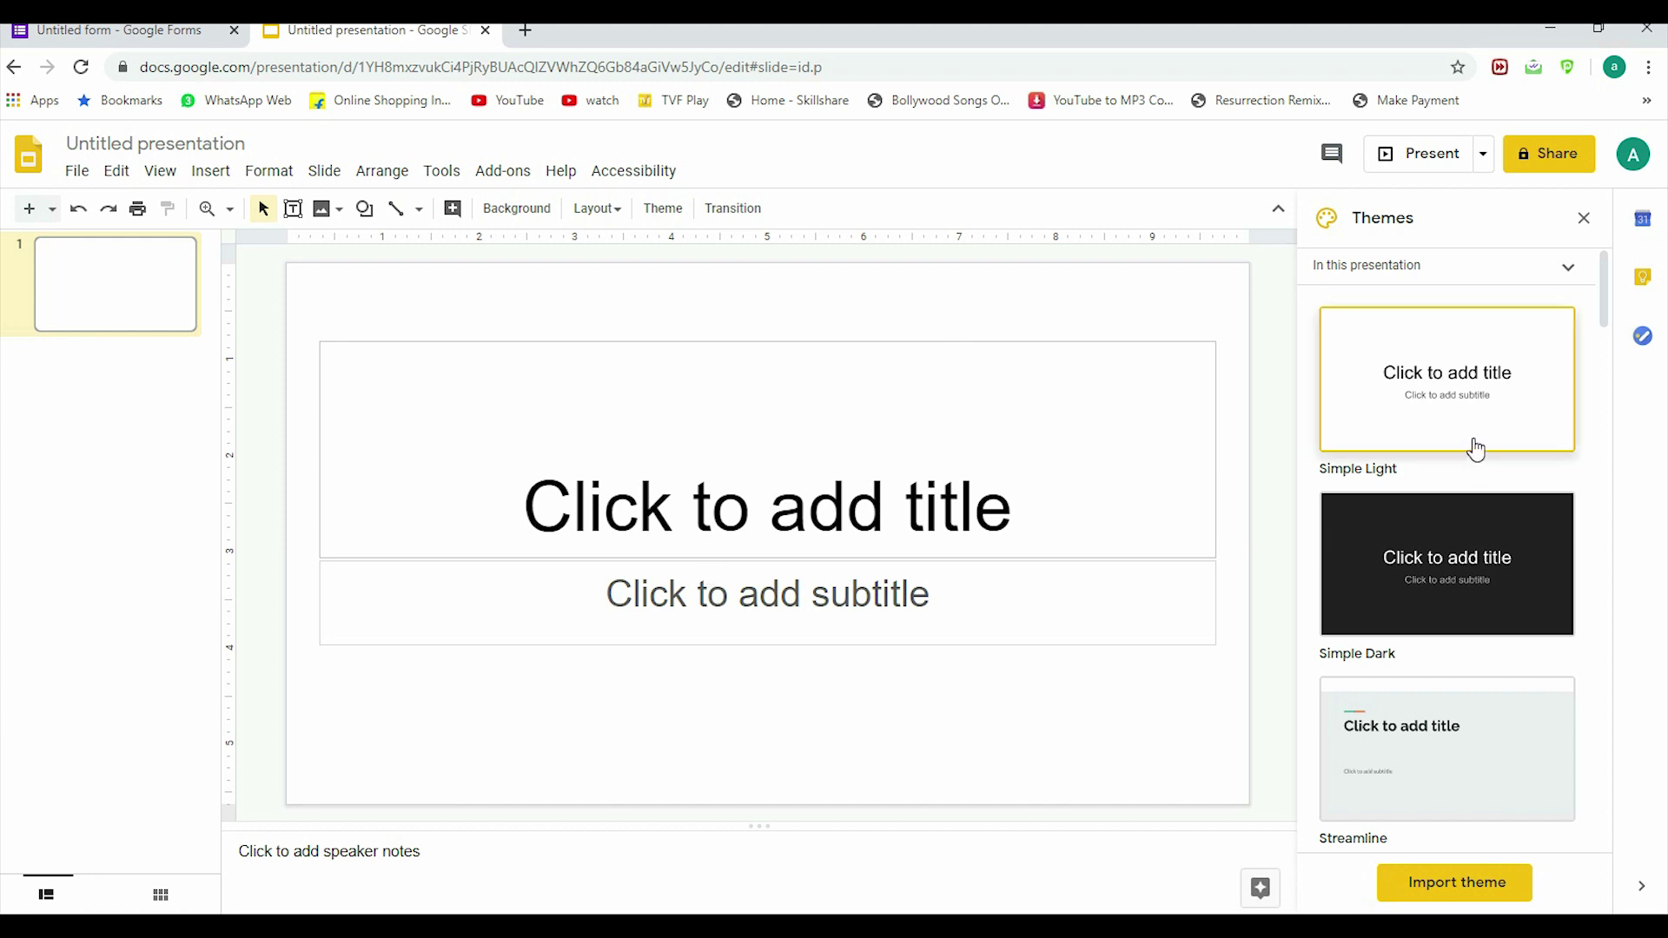
# Step: Apply the Paradigm theme and give the first slide the Blank layout
pyautogui.scroll(-10, 1459, 429)
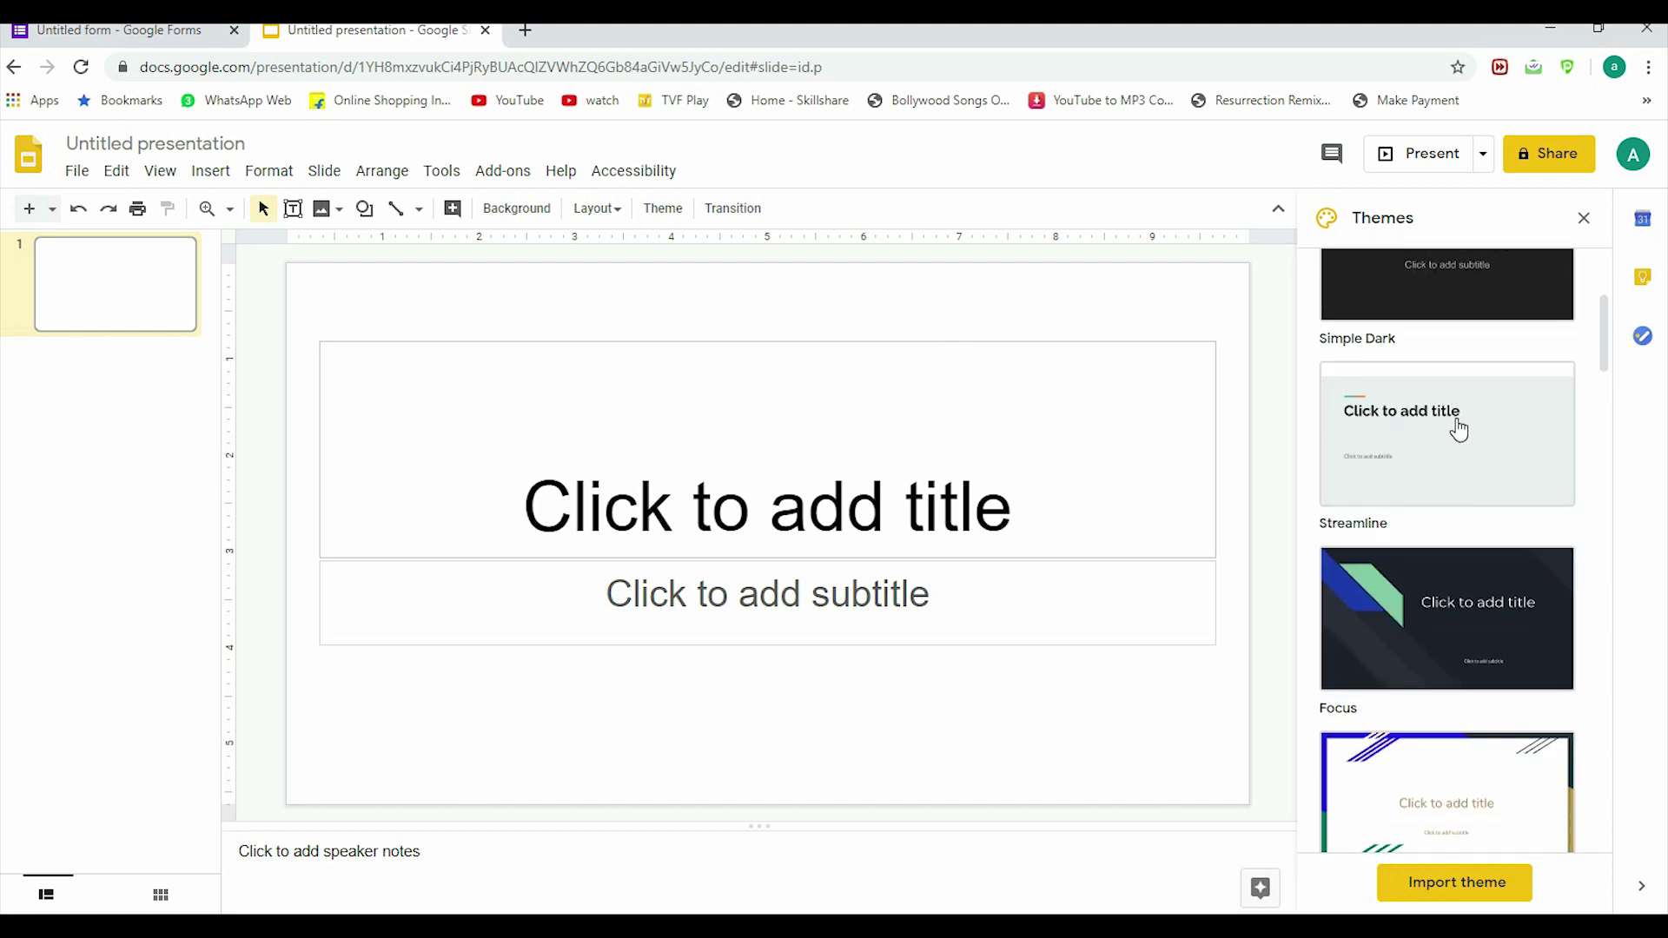
pyautogui.scroll(1, 1444, 348)
pyautogui.click(1435, 283)
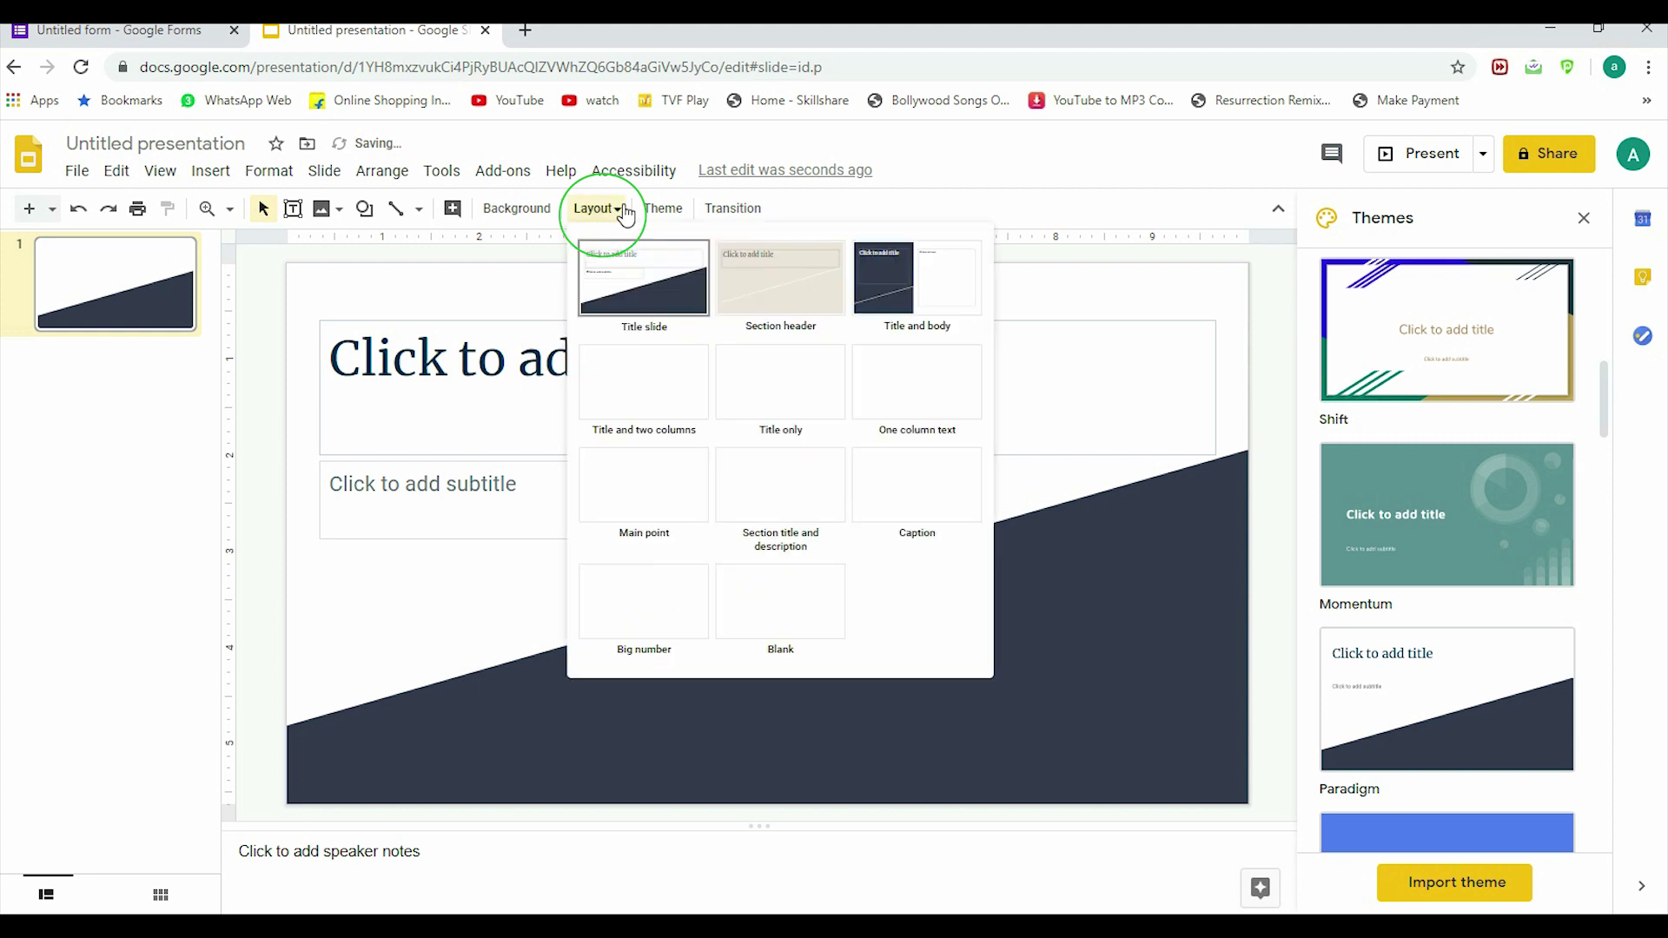
pyautogui.click(811, 601)
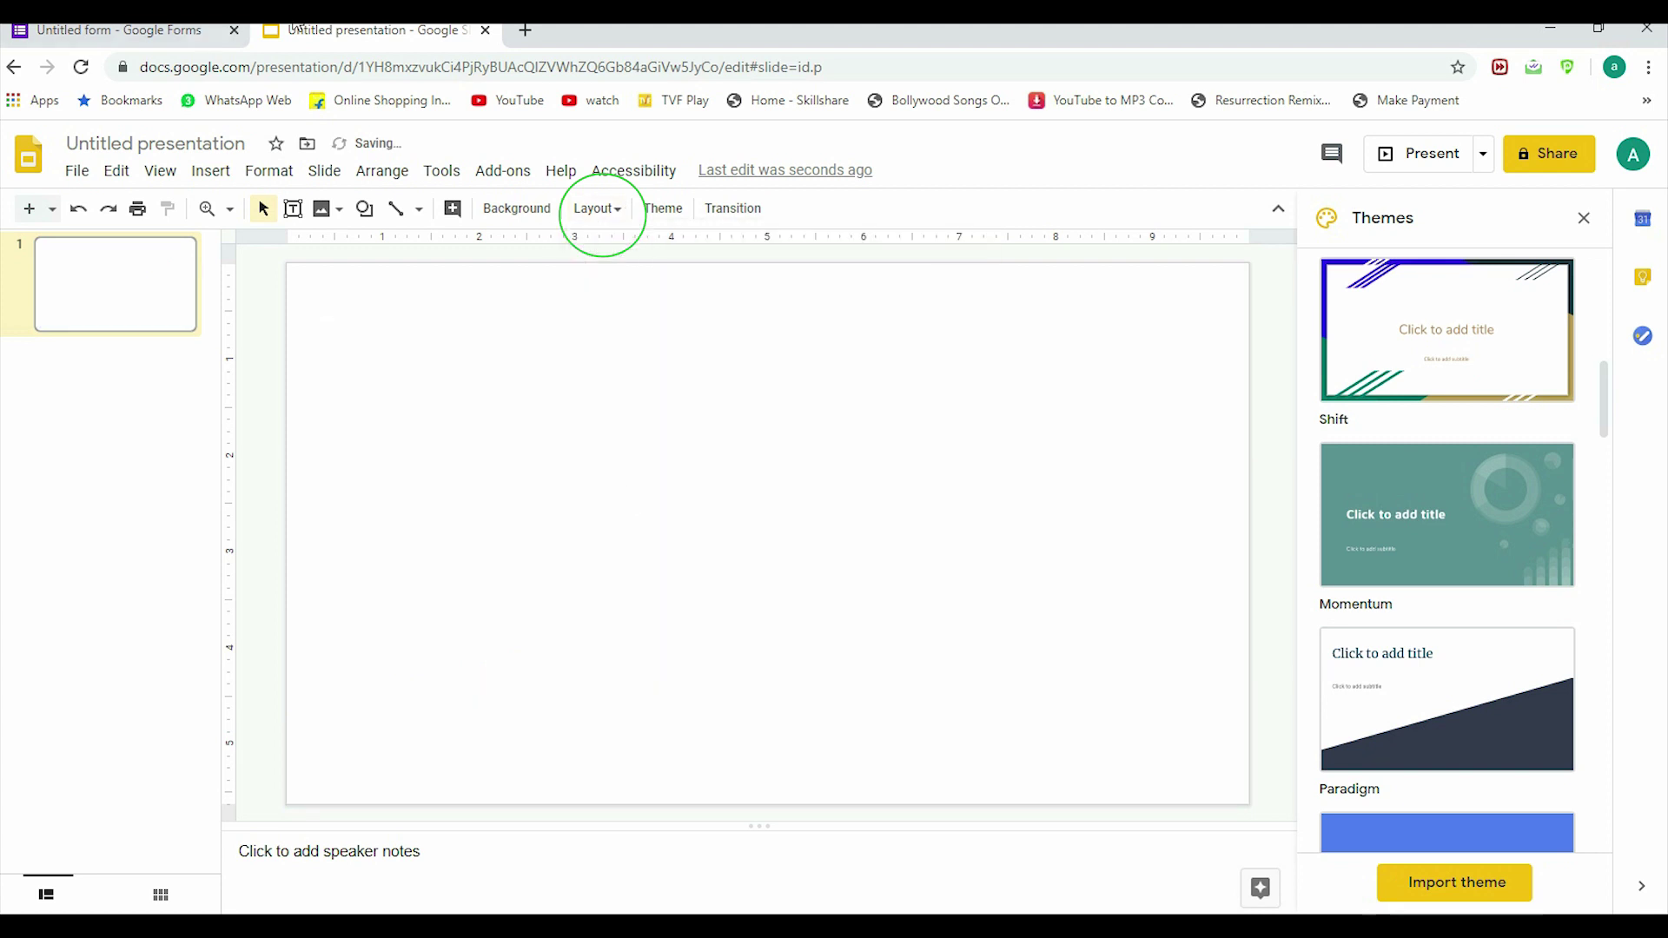
# Step: Go to pixabay.com in a new tab and search for 'certificate borders'
pyautogui.click(525, 29)
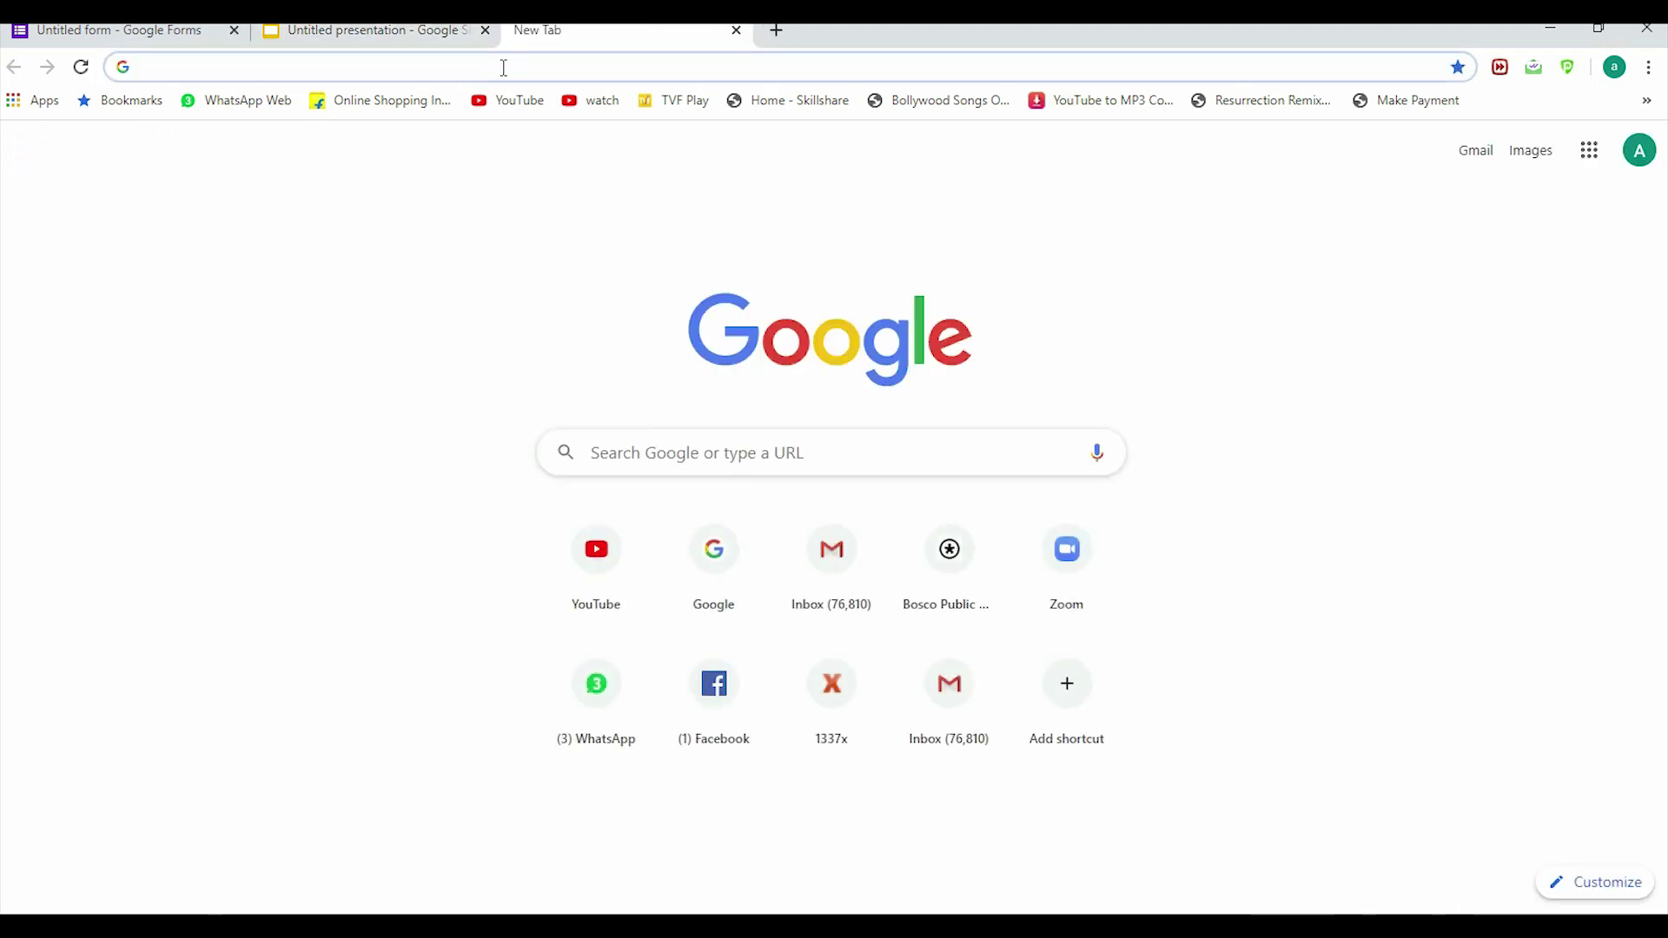
pyautogui.write('pixabay.com')
pyautogui.press('Return')
pyautogui.write('cert')
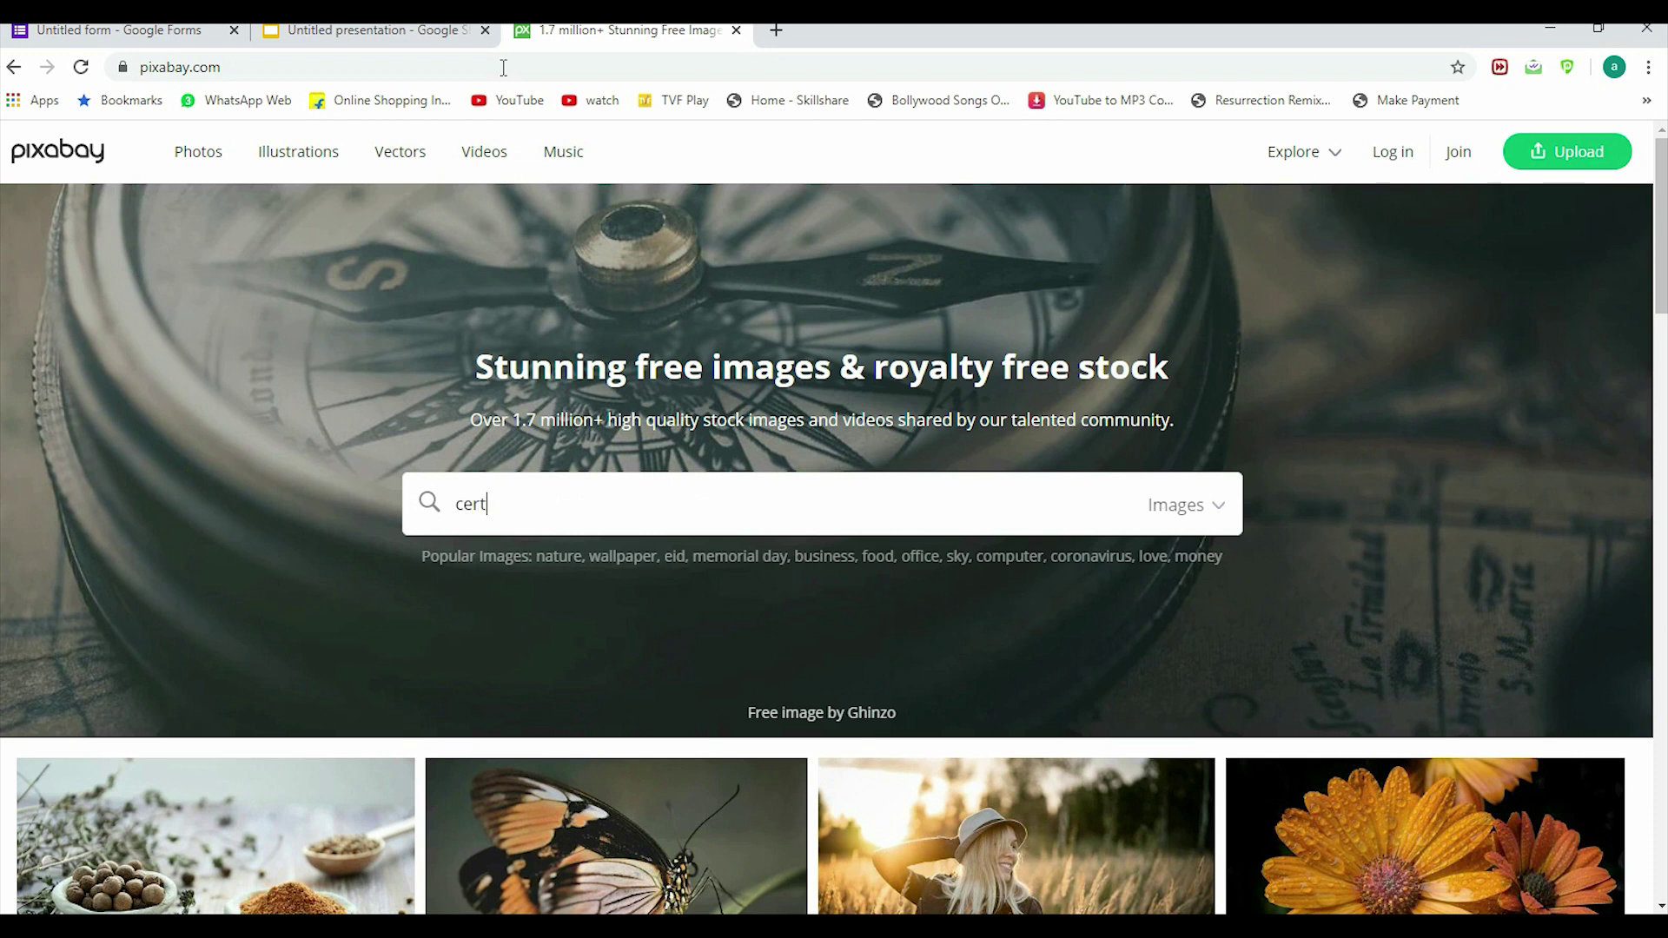
pyautogui.write('ificate borders')
pyautogui.press('Return')
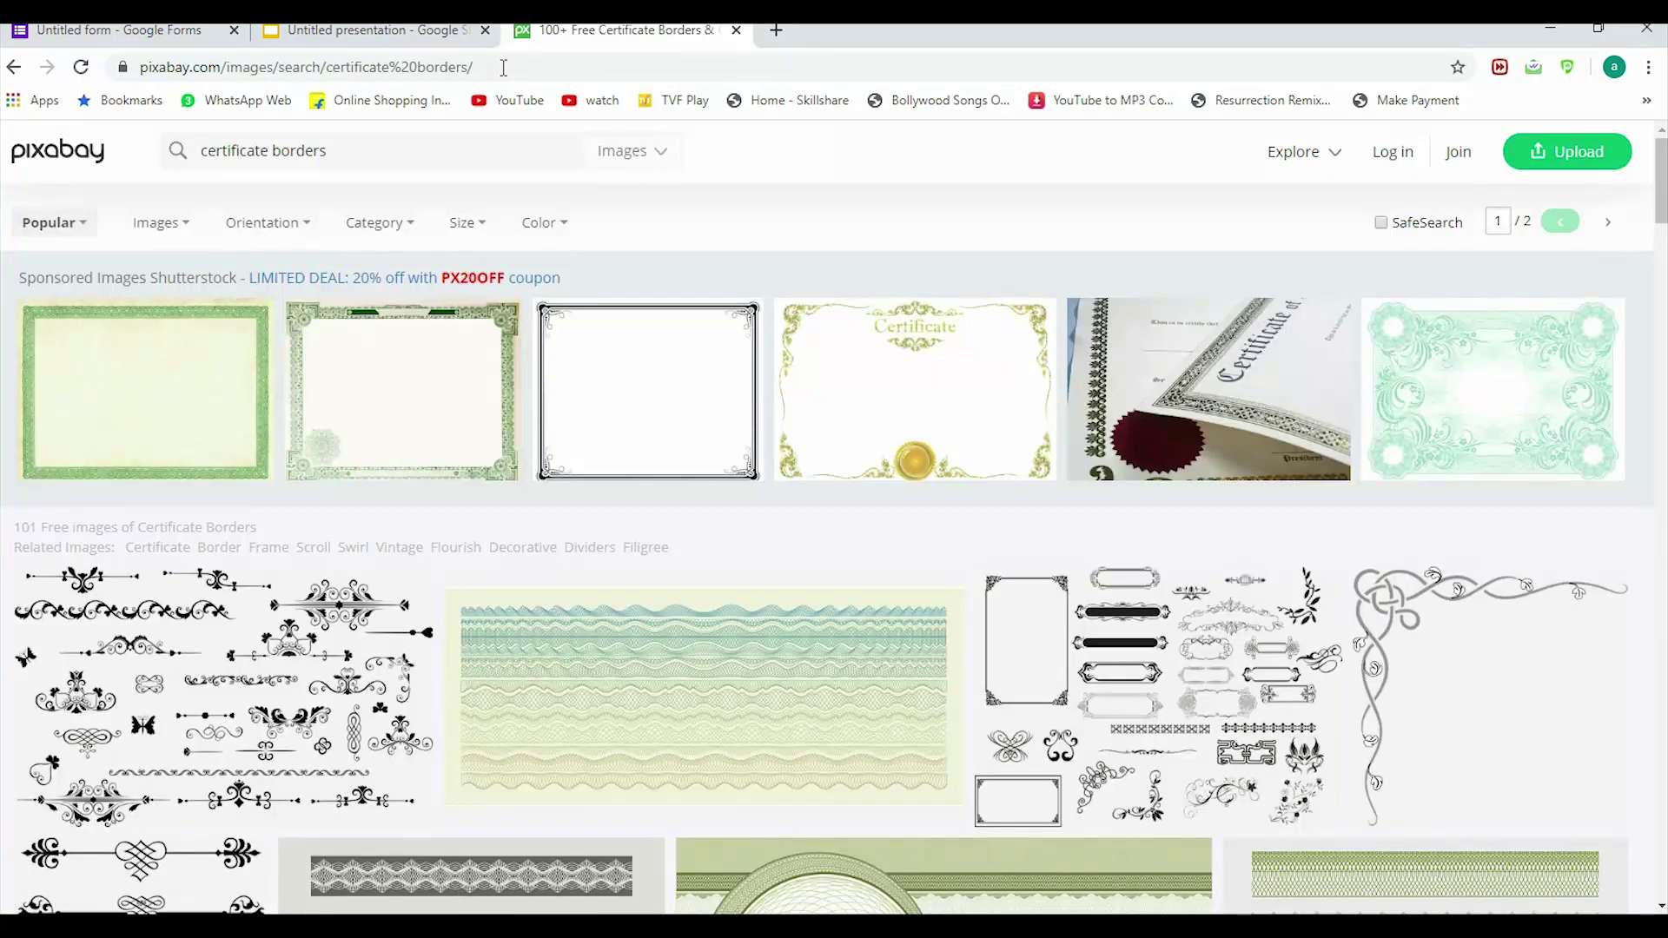
# Step: Scroll the results and open the Border Flourish Celtic image page
pyautogui.scroll(-3, 715, 330)
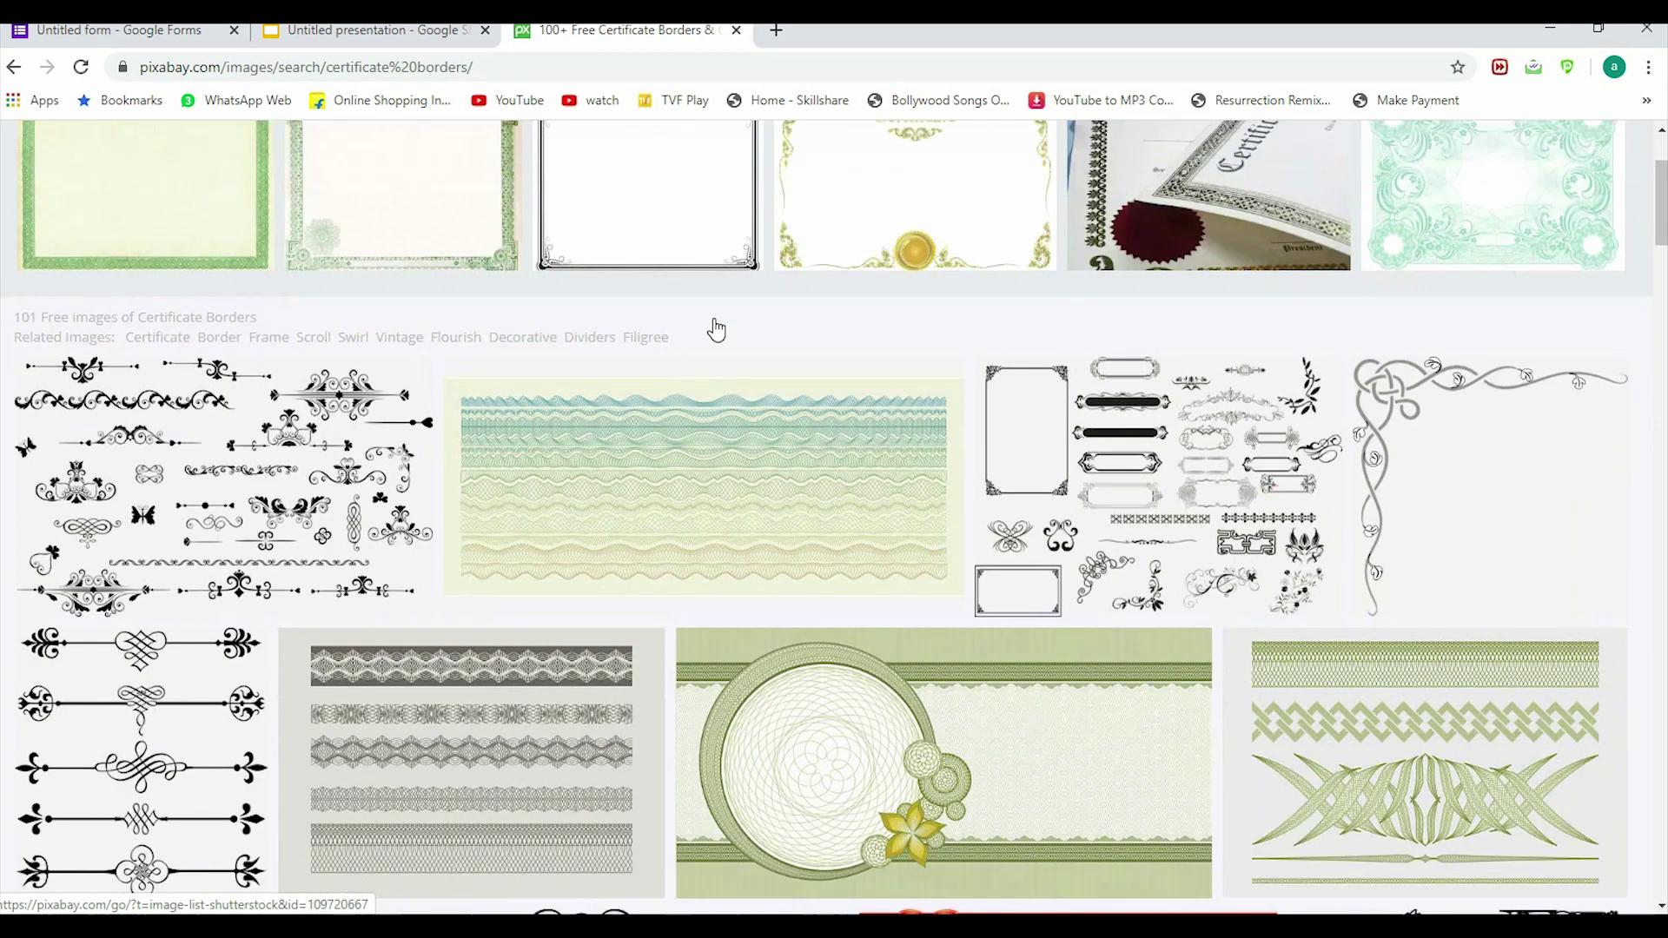
pyautogui.scroll(-12, 715, 330)
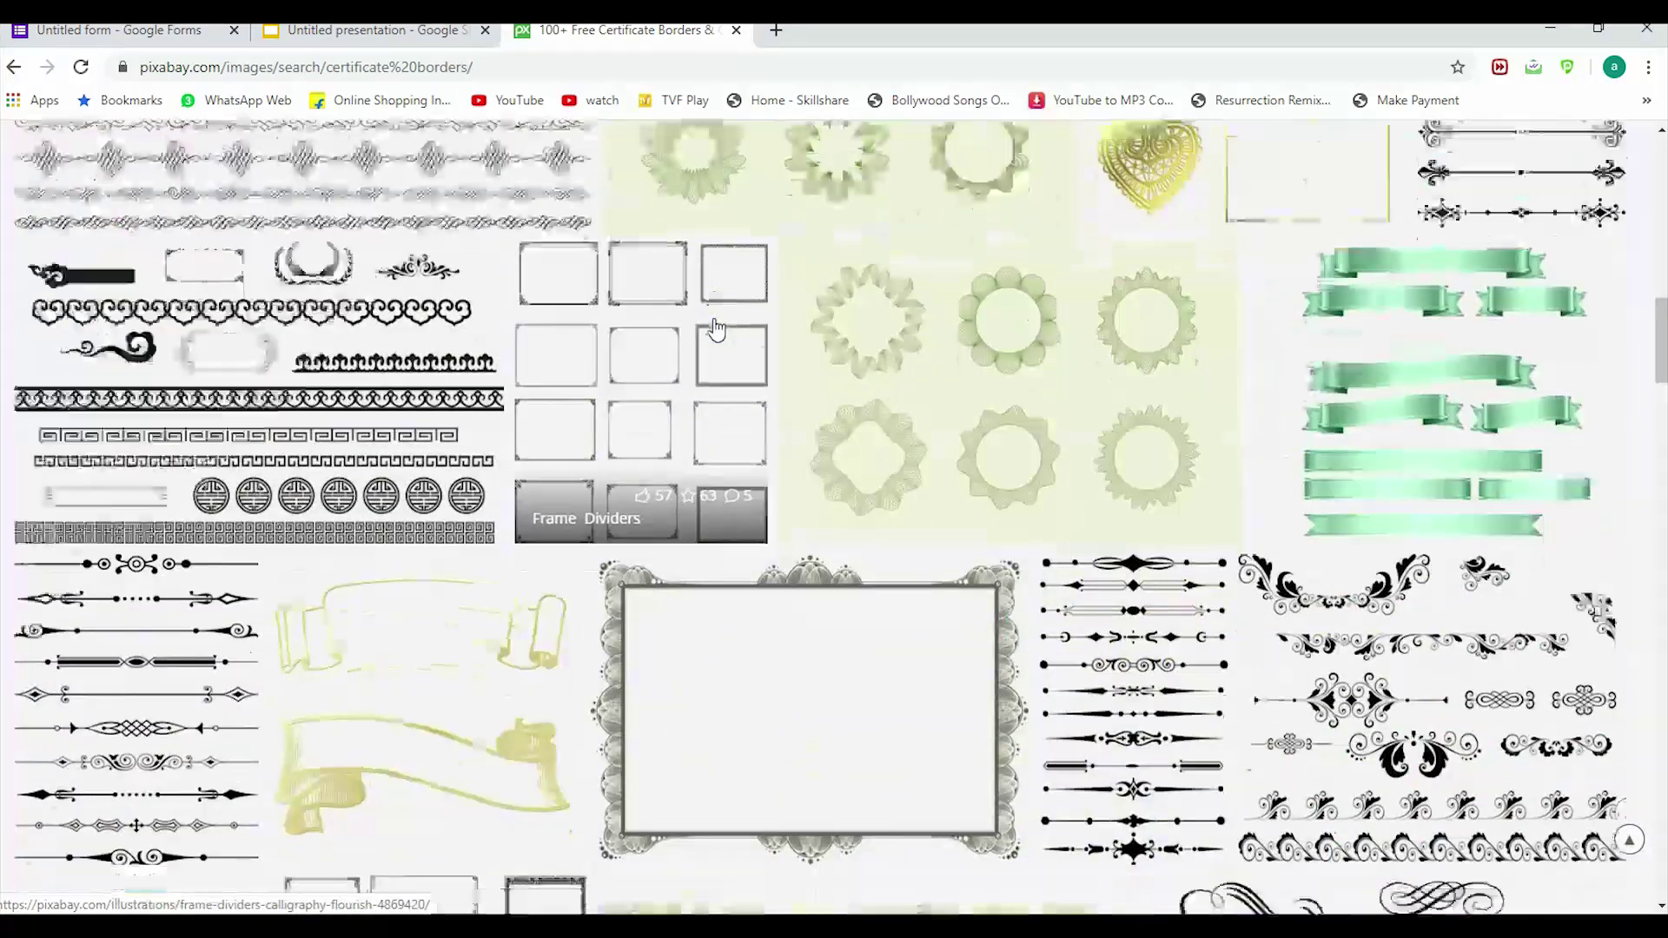
pyautogui.scroll(-15, 716, 330)
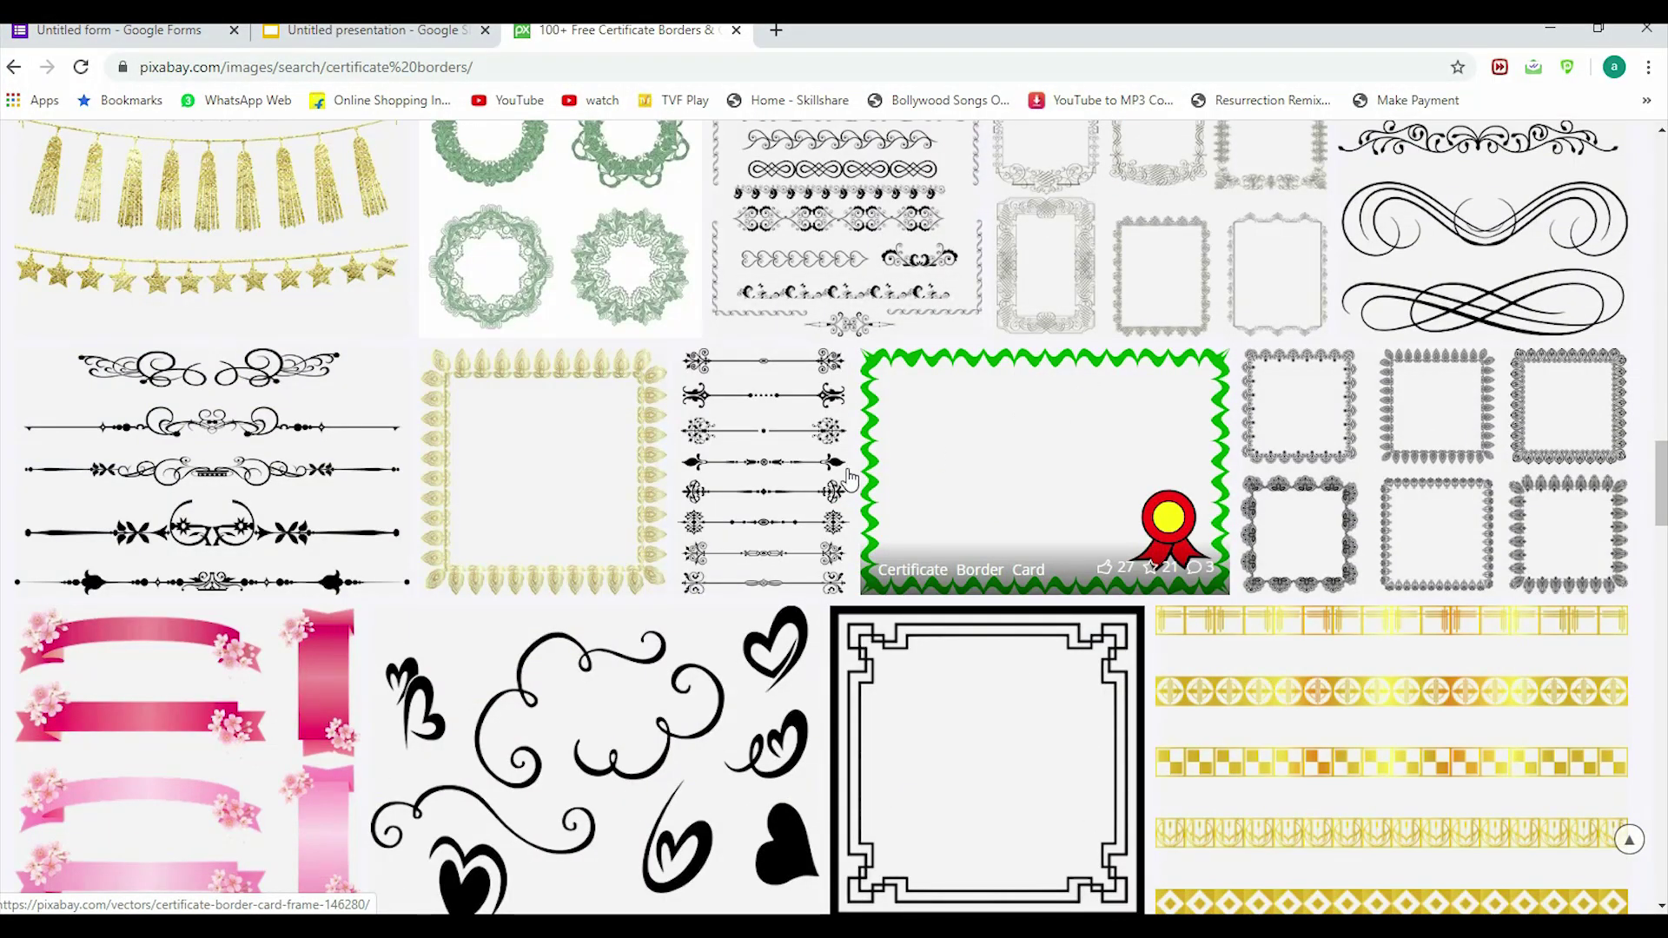
pyautogui.scroll(-1, 1077, 465)
pyautogui.scroll(-8, 1079, 467)
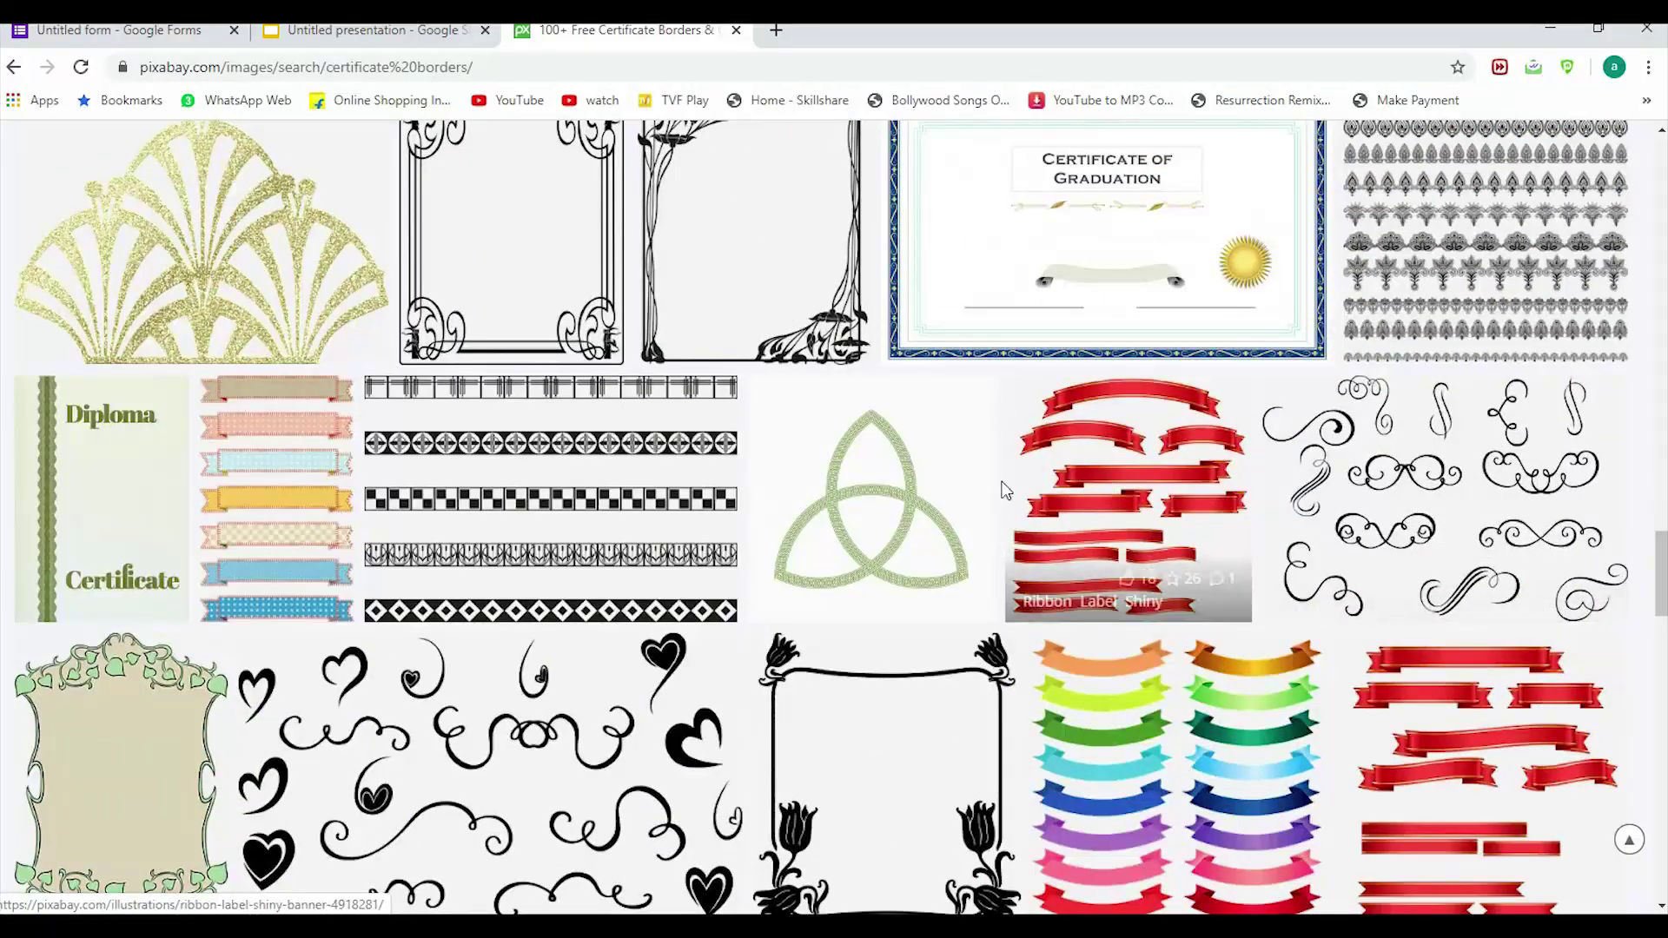
pyautogui.scroll(-3, 999, 452)
pyautogui.scroll(-3, 955, 586)
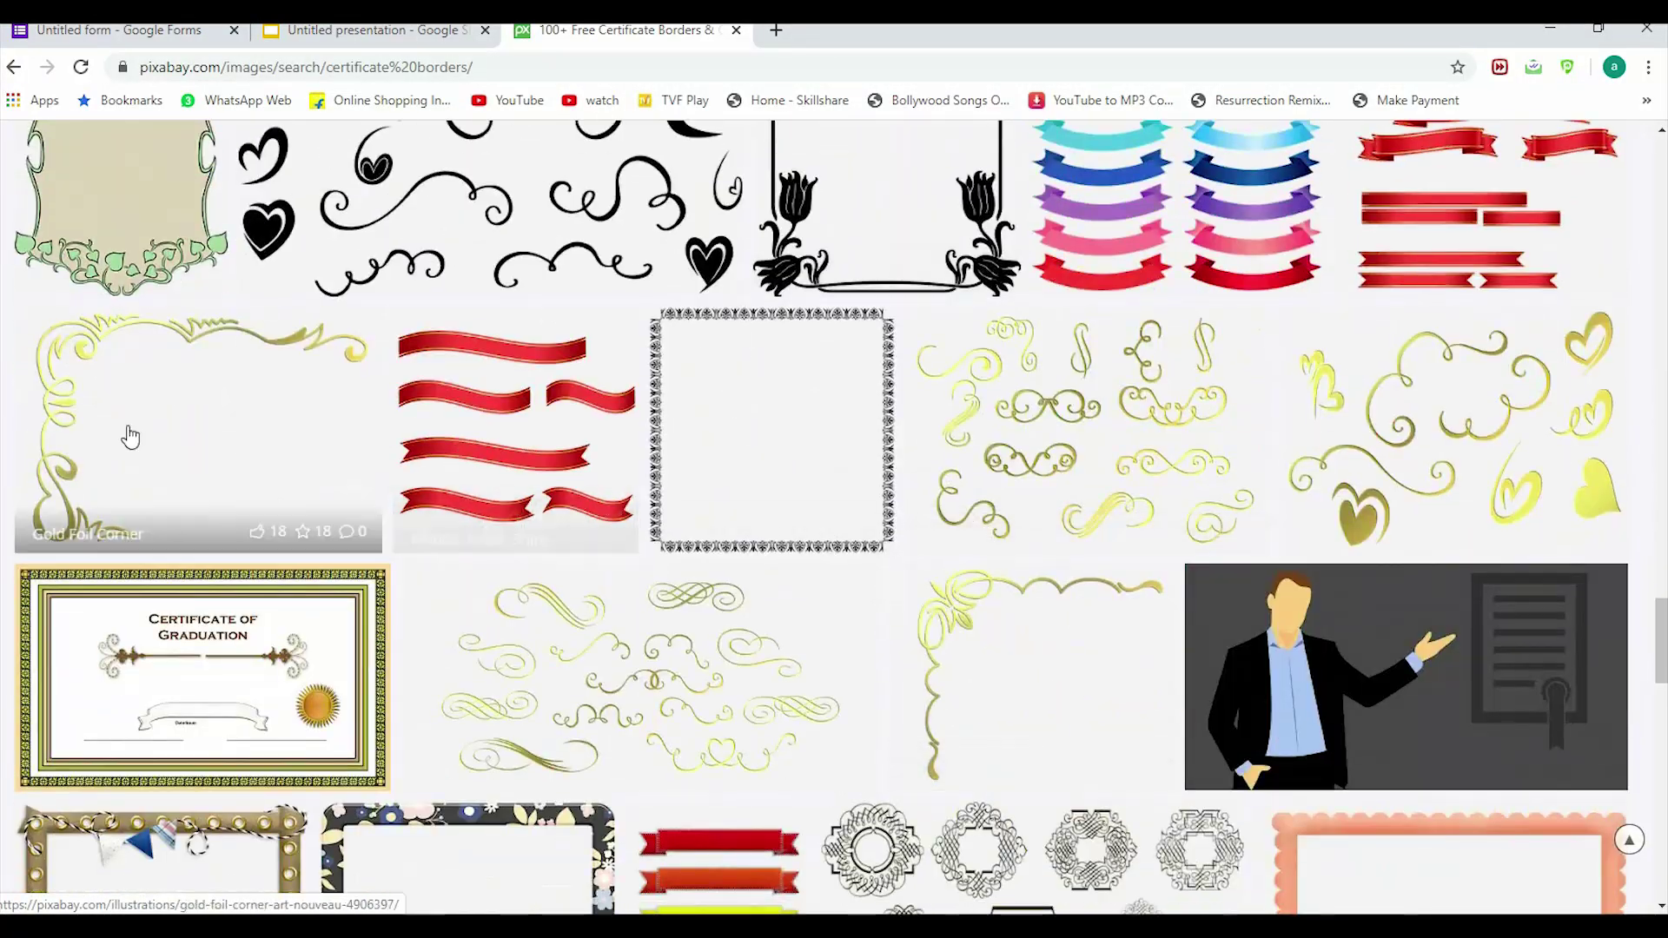
pyautogui.scroll(-3, 385, 540)
pyautogui.scroll(-3, 374, 582)
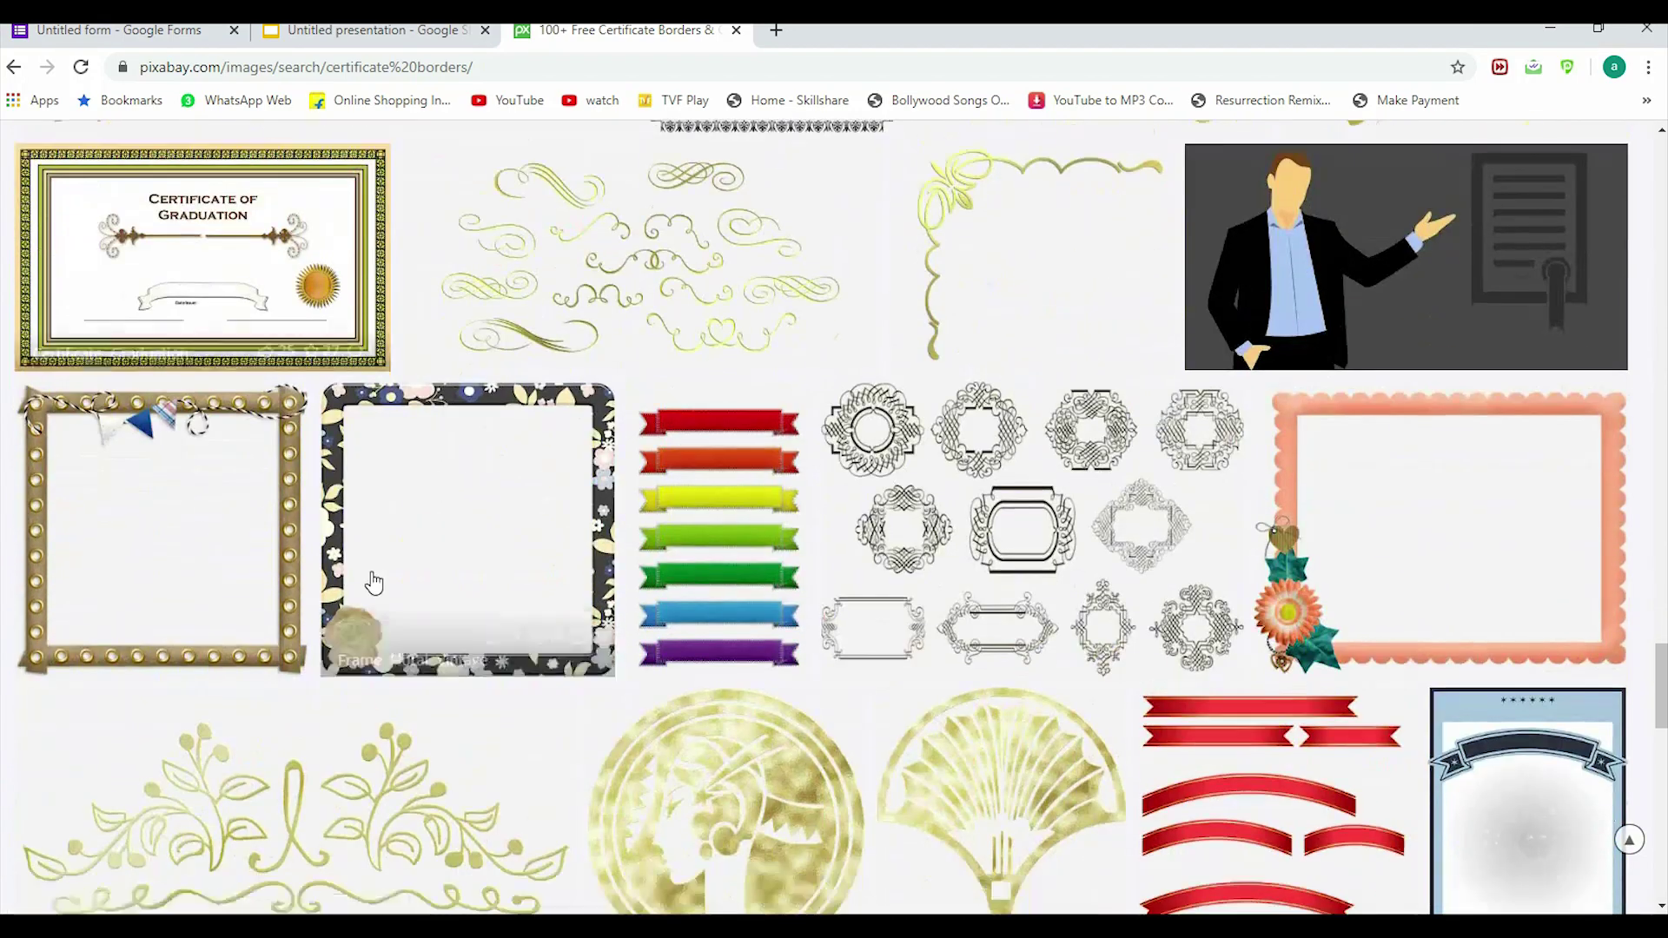
pyautogui.scroll(-4, 112, 503)
pyautogui.scroll(-3, 695, 454)
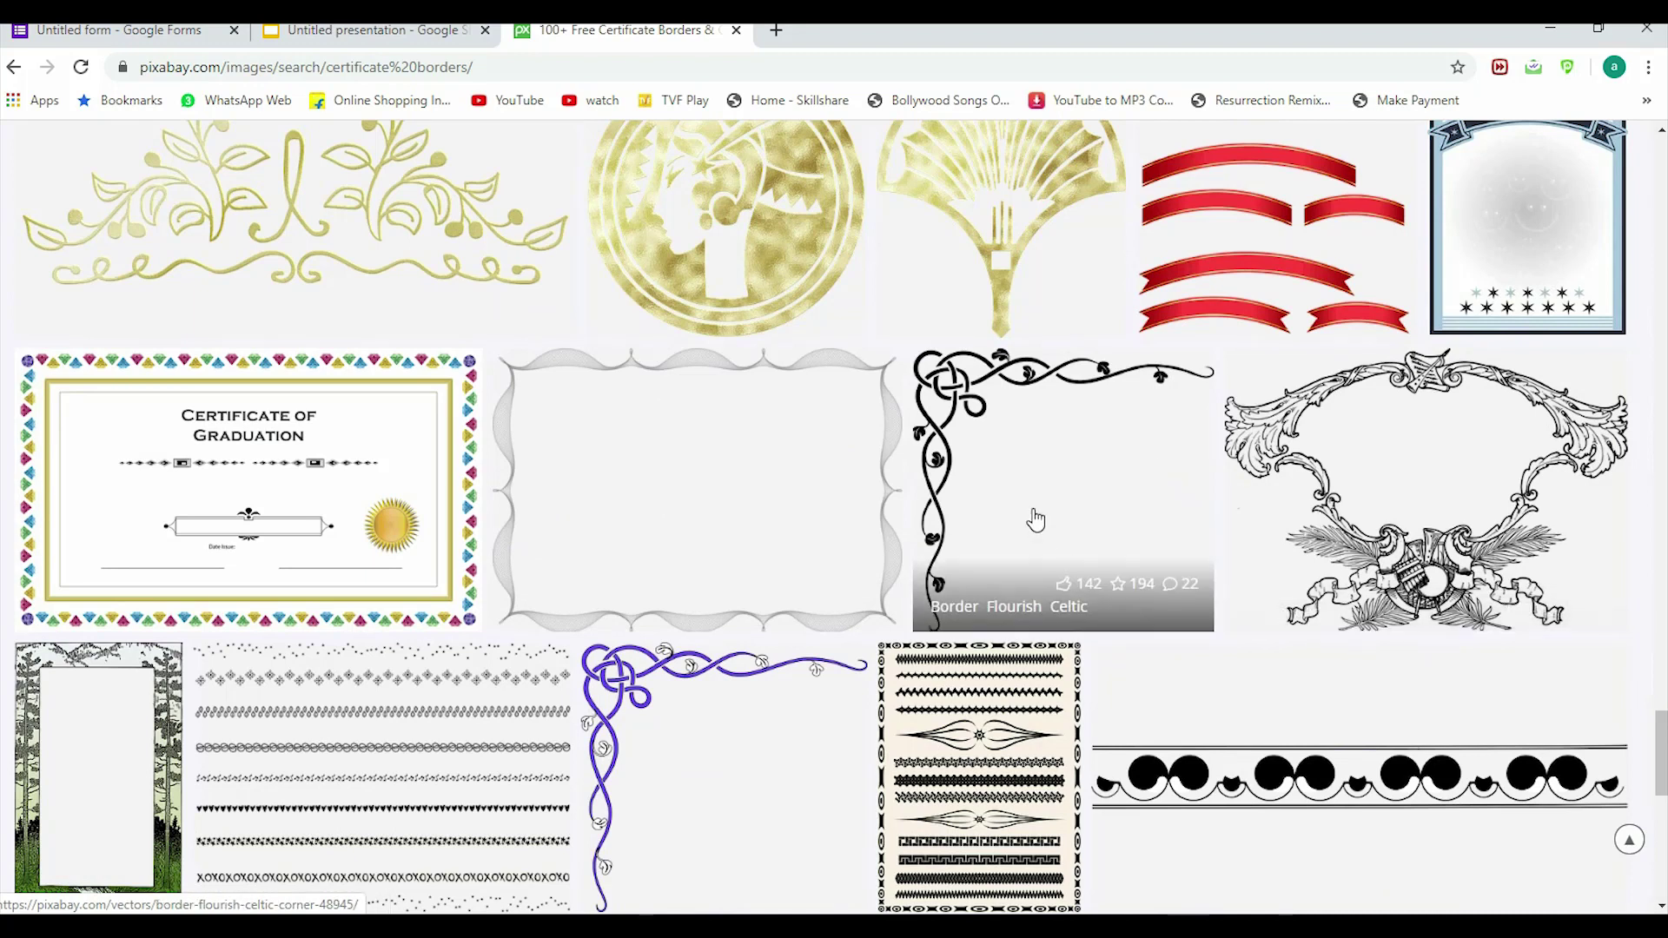
pyautogui.click(1028, 504)
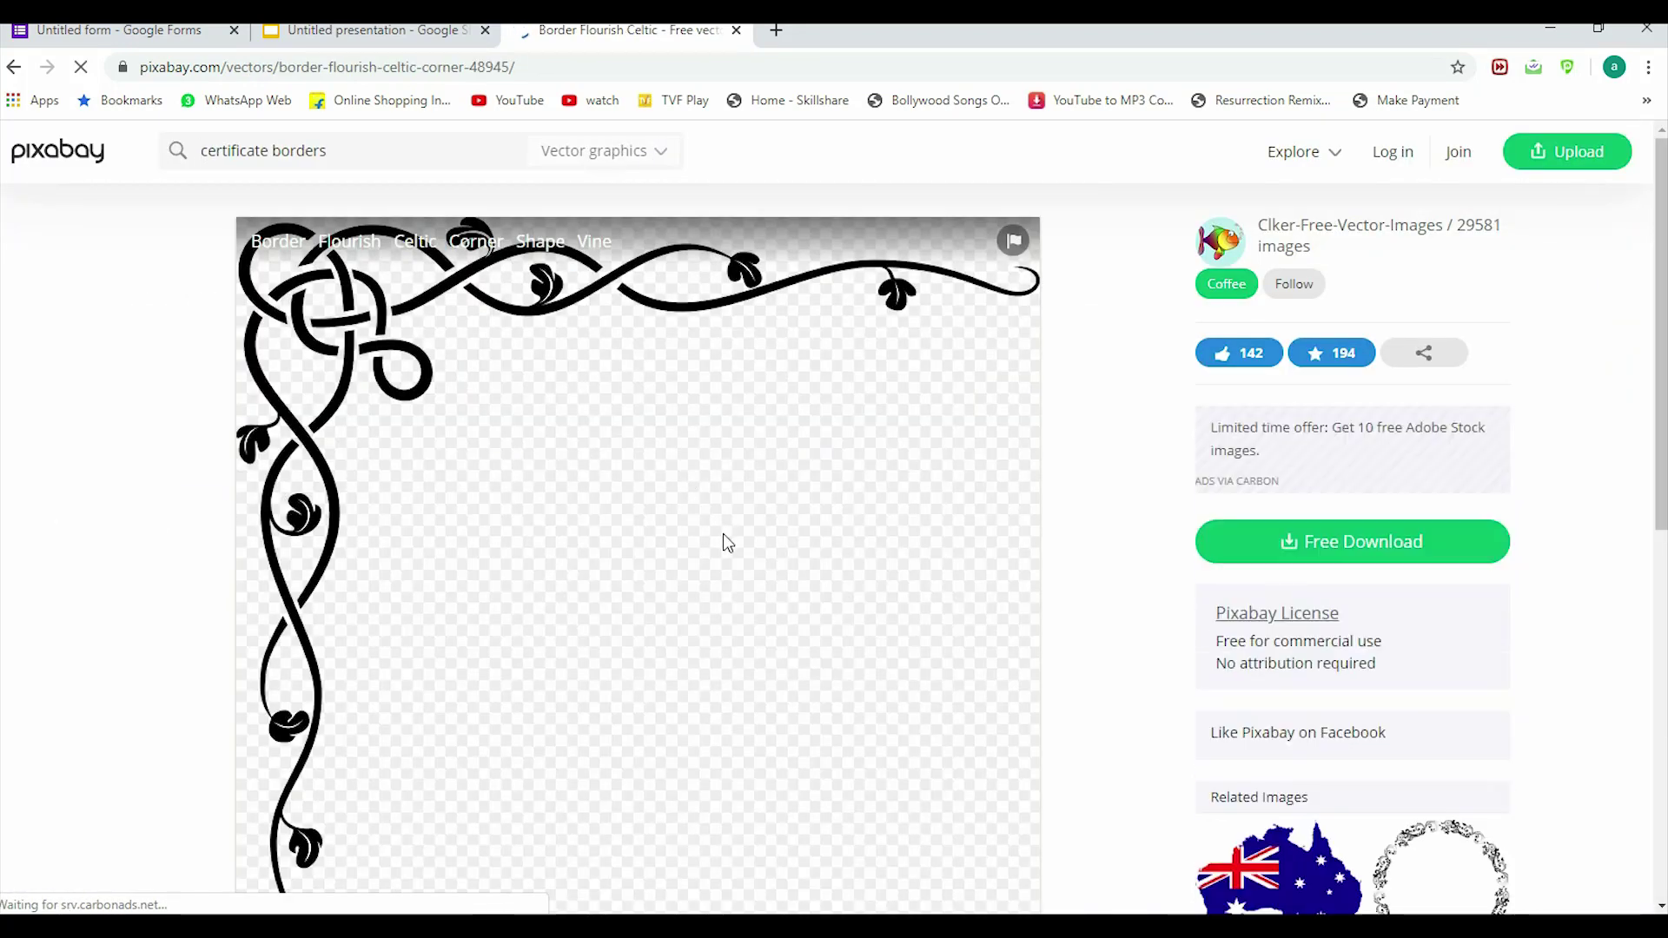
# Step: Download the image as a 1280×1204 PNG and return to the presentation
pyautogui.scroll(-2, 723, 533)
pyautogui.click(1318, 365)
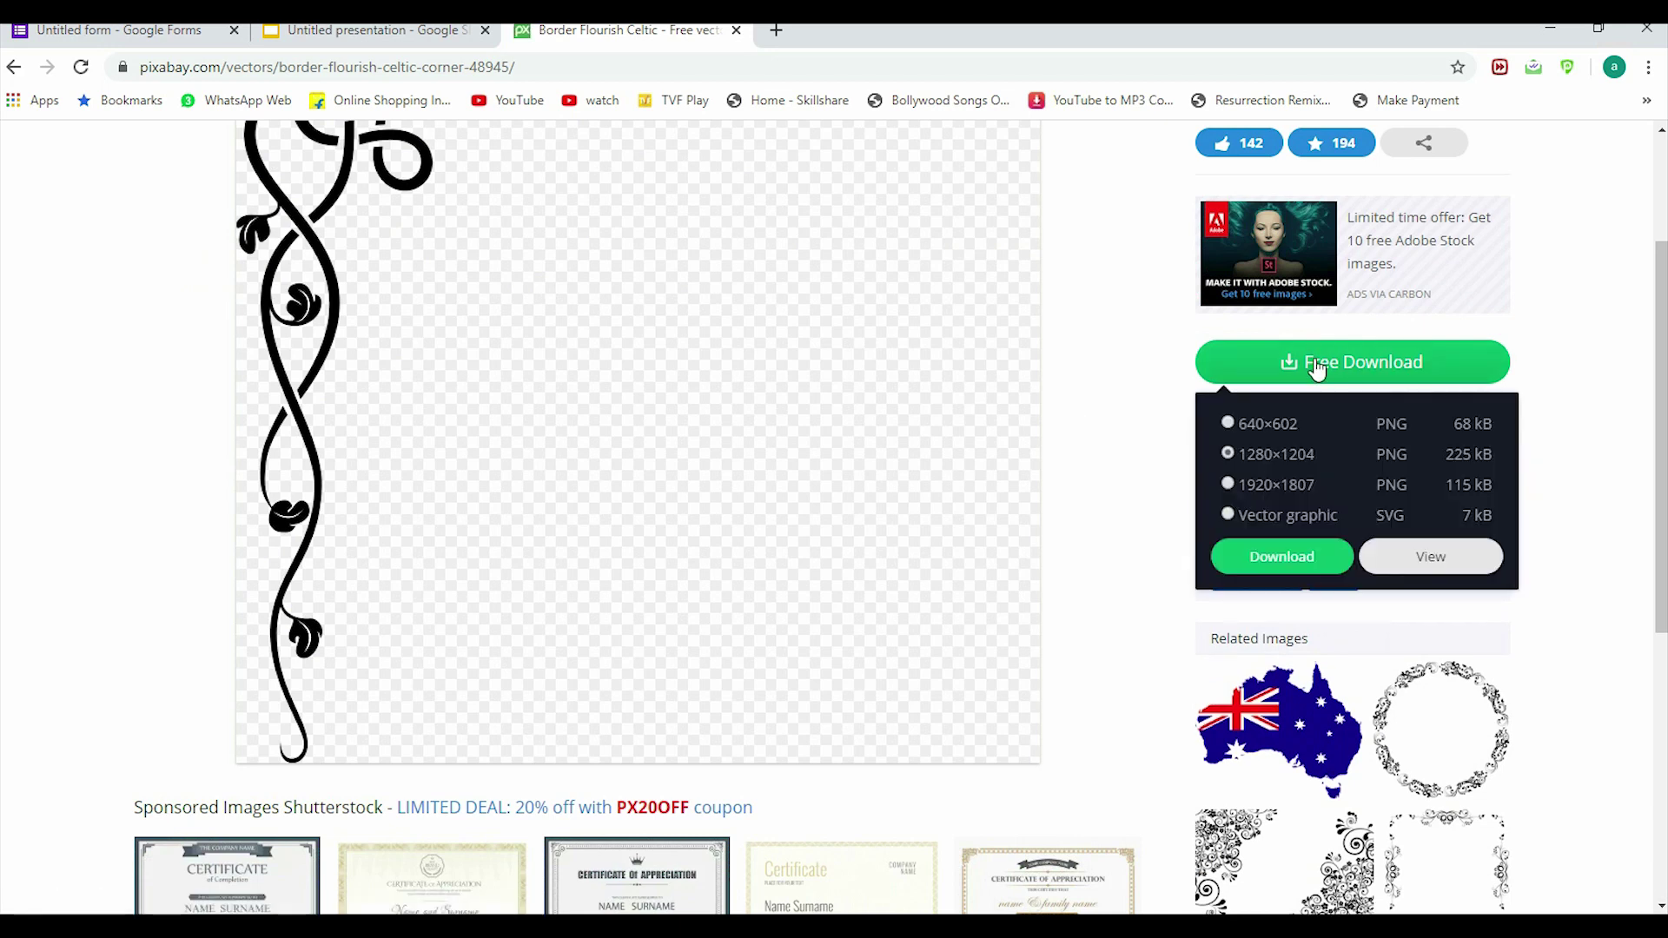
pyautogui.click(1260, 558)
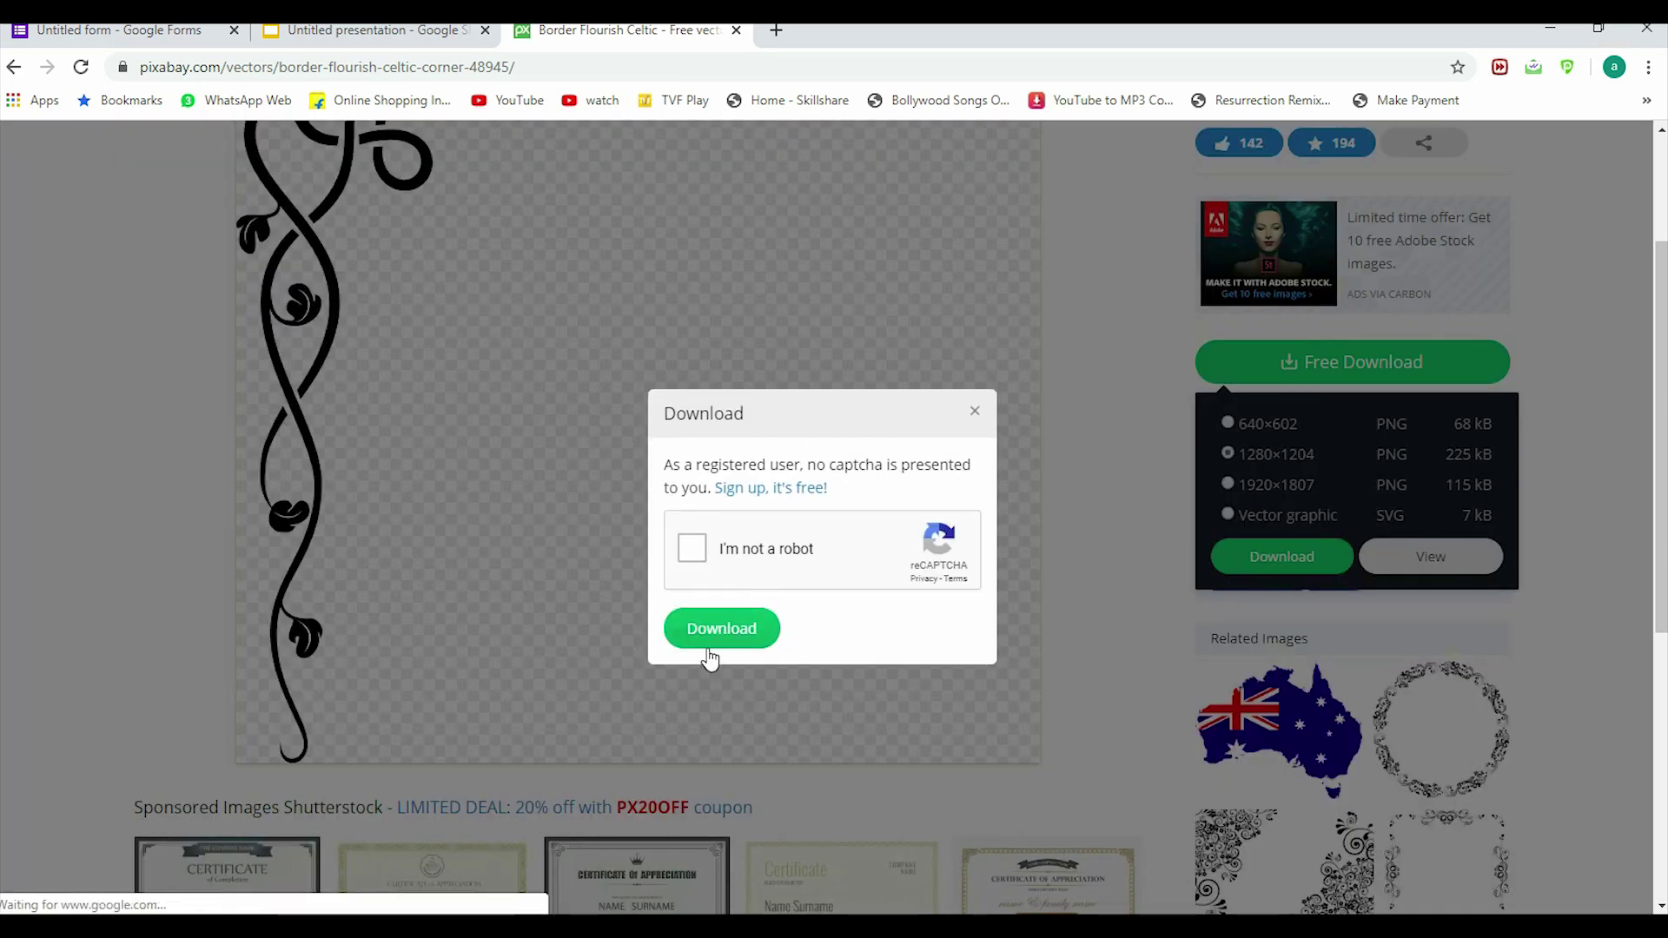
pyautogui.click(692, 545)
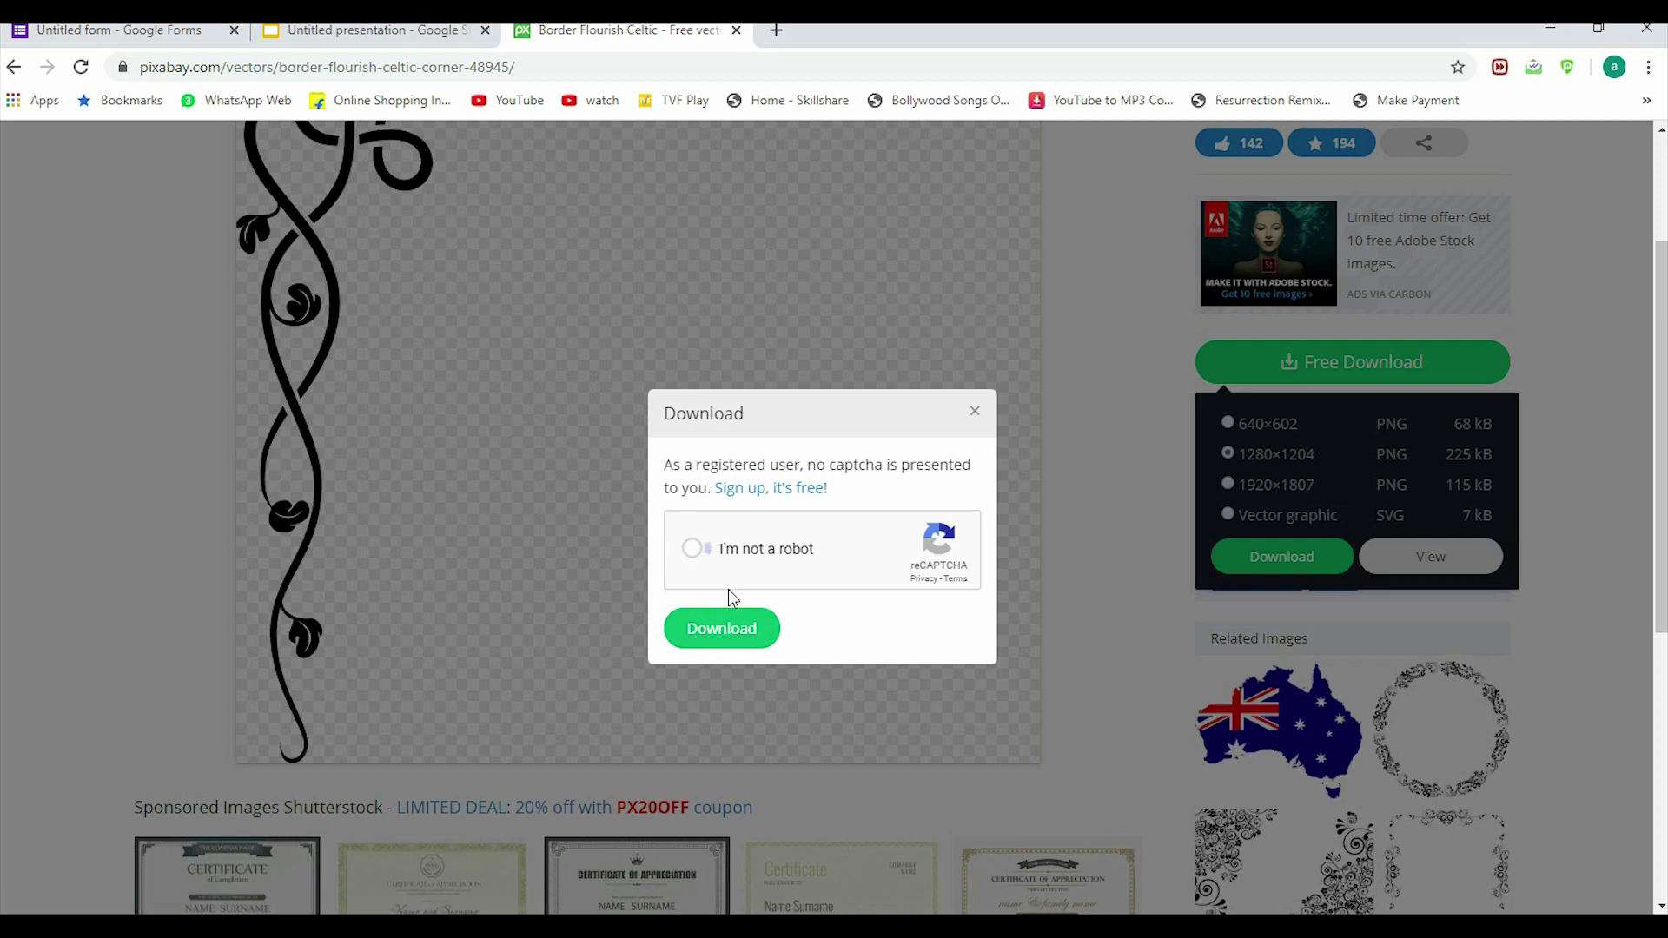
pyautogui.click(713, 639)
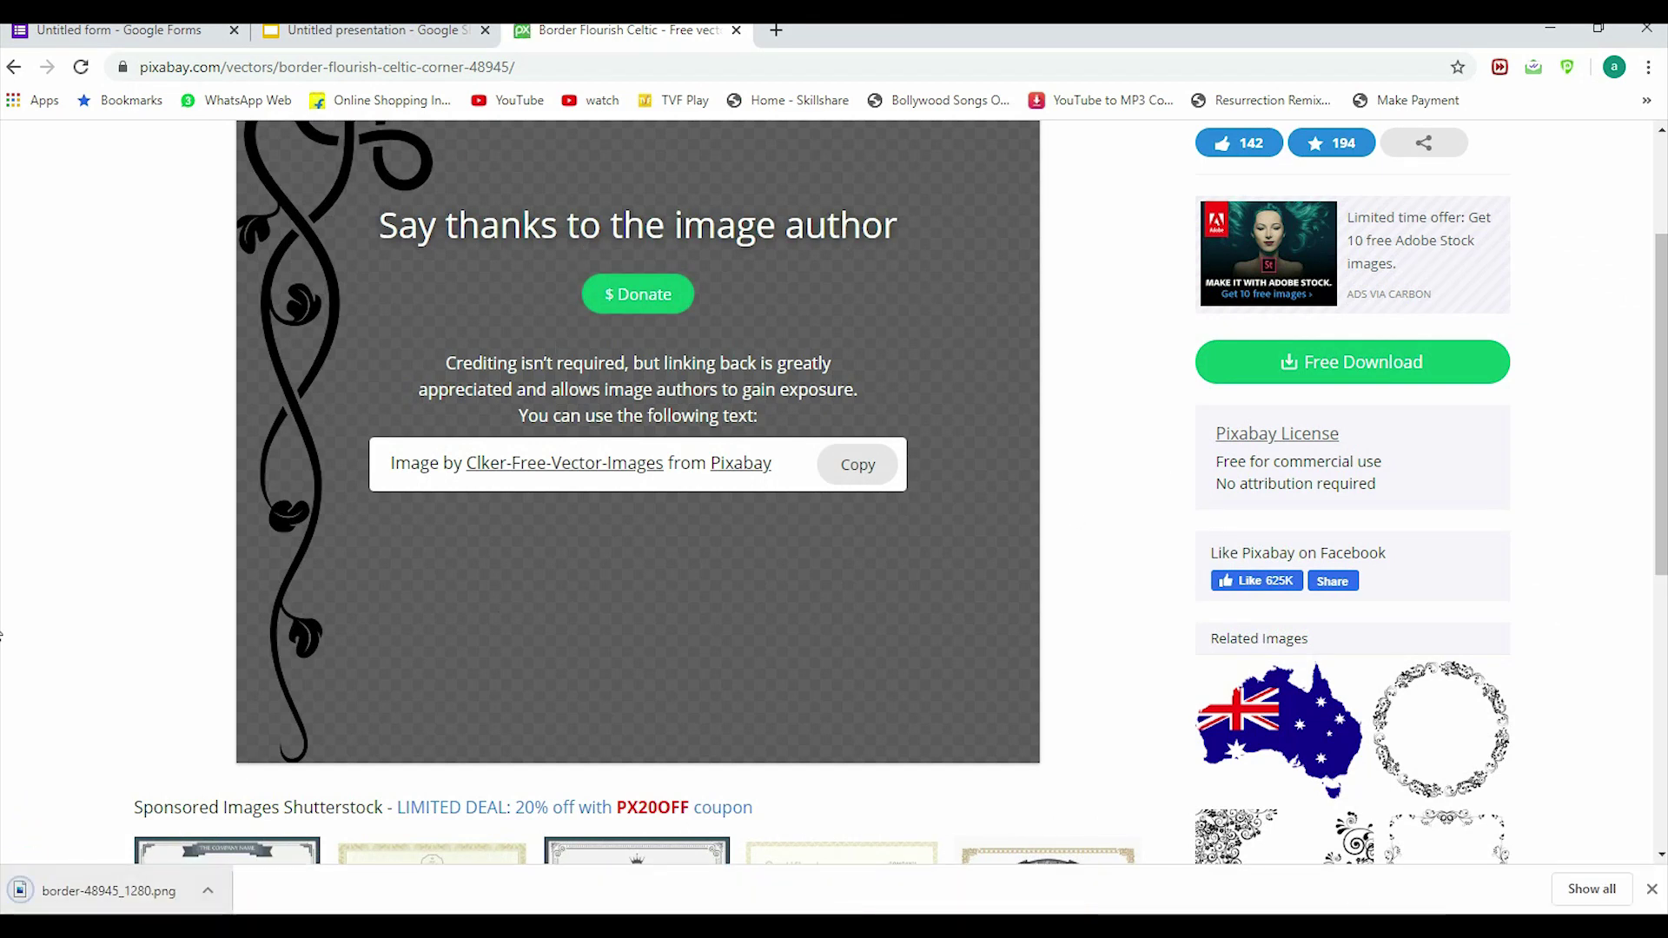
pyautogui.click(402, 30)
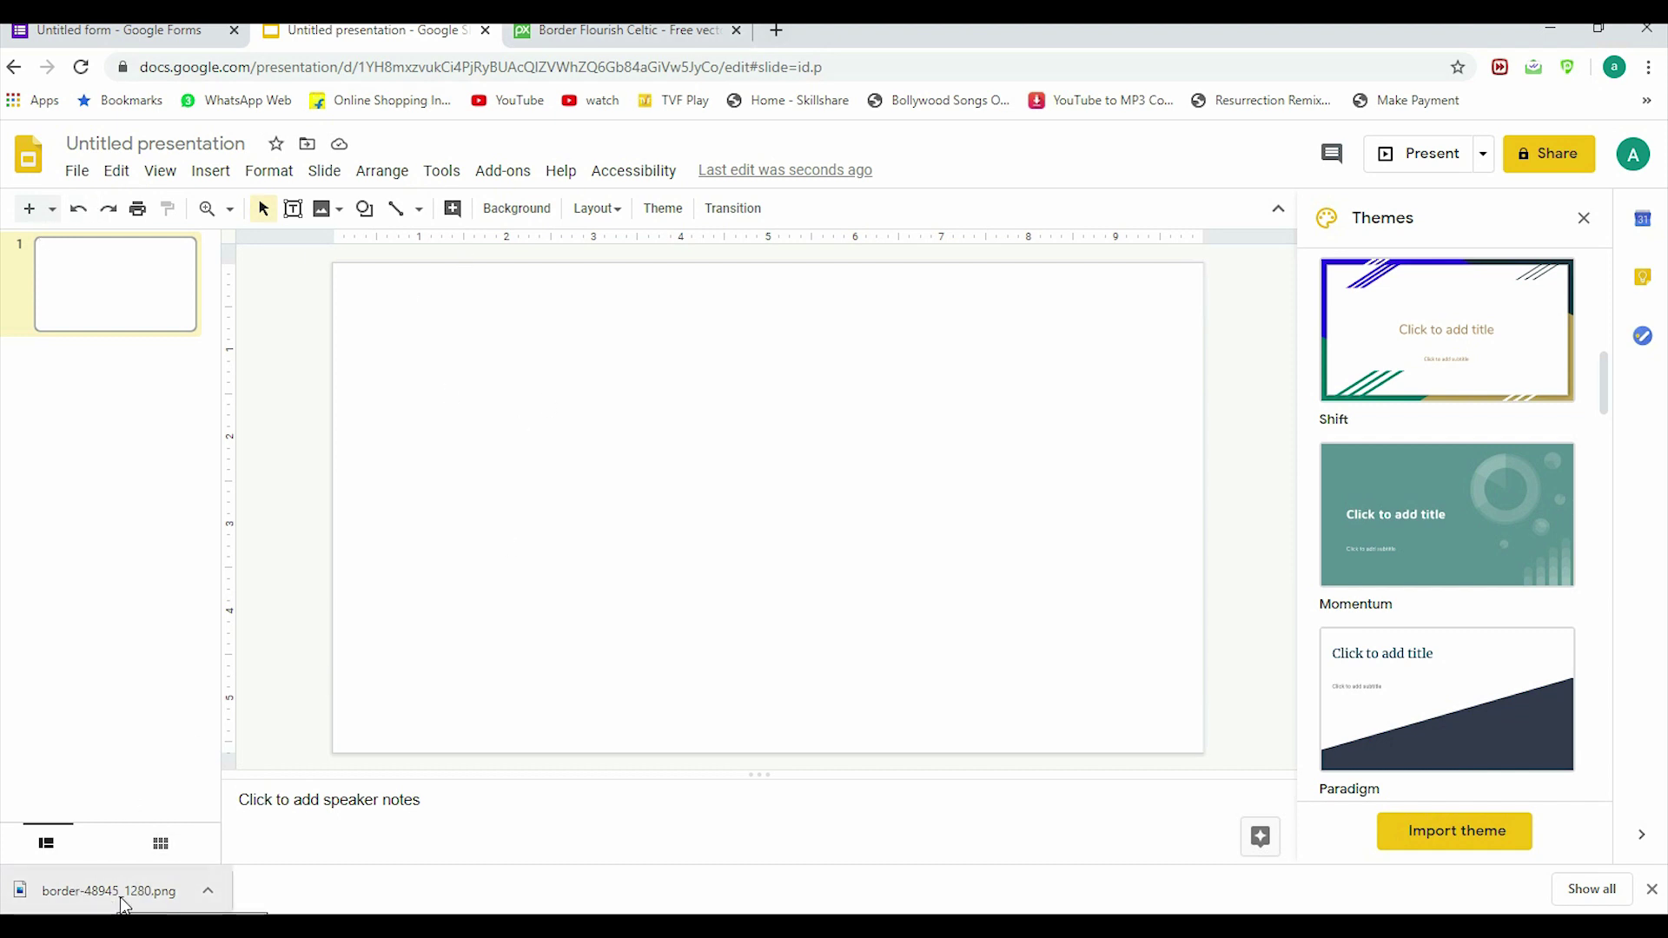
# Step: Drop border-48945_1280.png onto the slide and stretch it across the slide width
pyautogui.moveTo(122, 903); pyautogui.dragTo(622, 588)
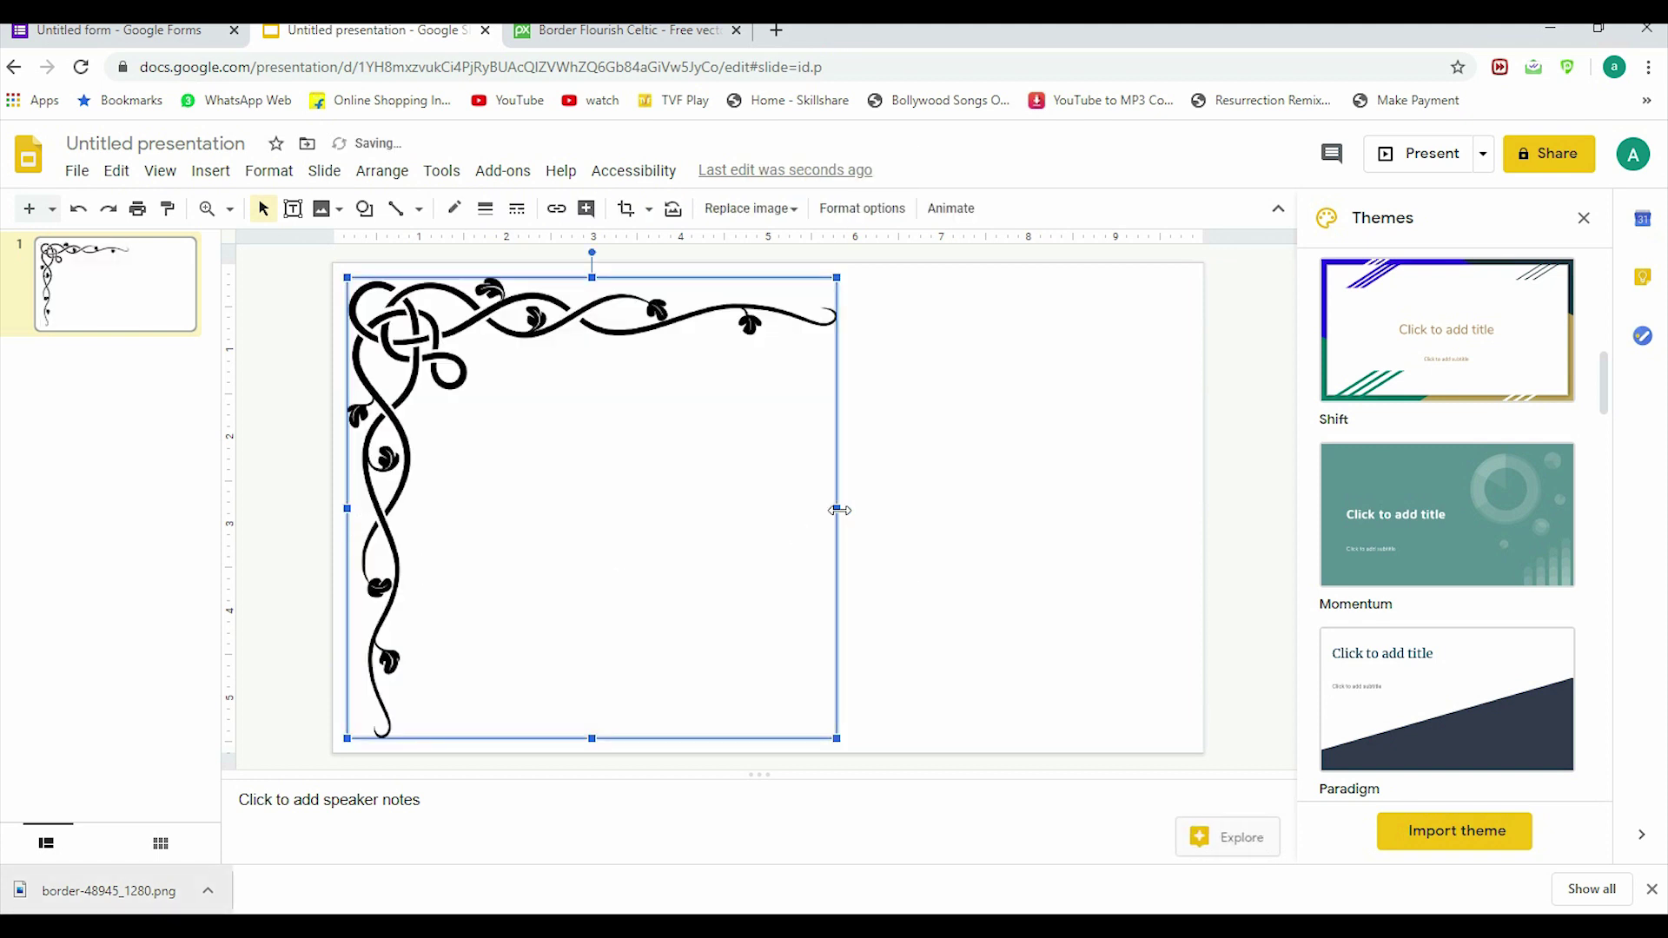
pyautogui.moveTo(838, 510); pyautogui.dragTo(1186, 559)
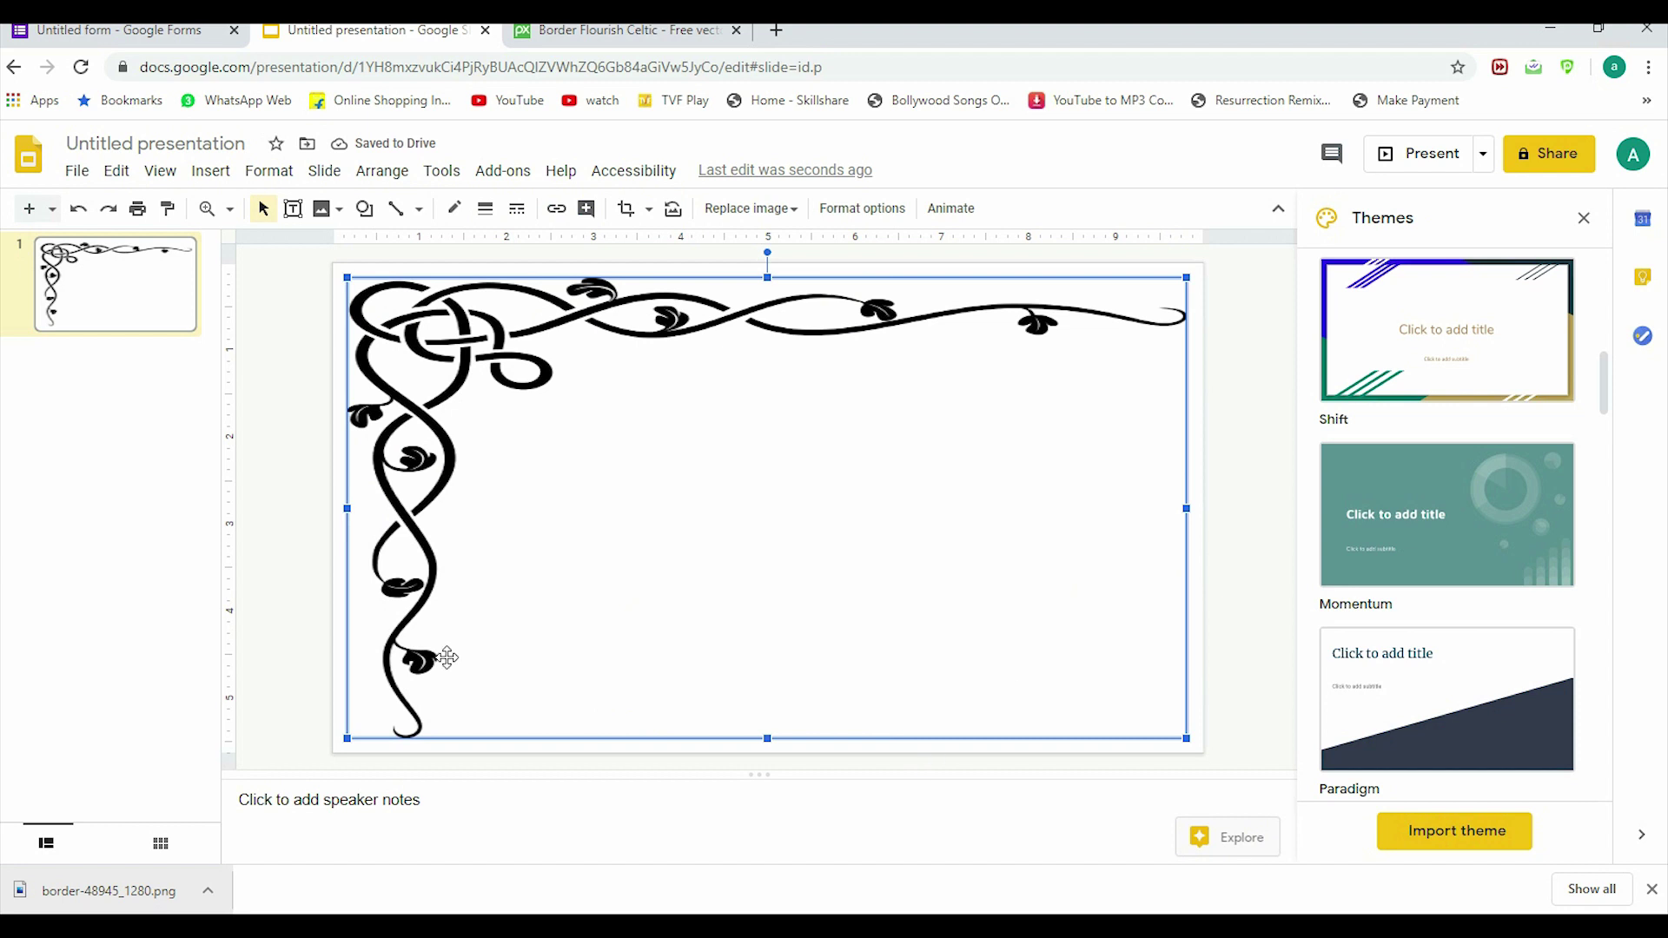
pyautogui.click(917, 794)
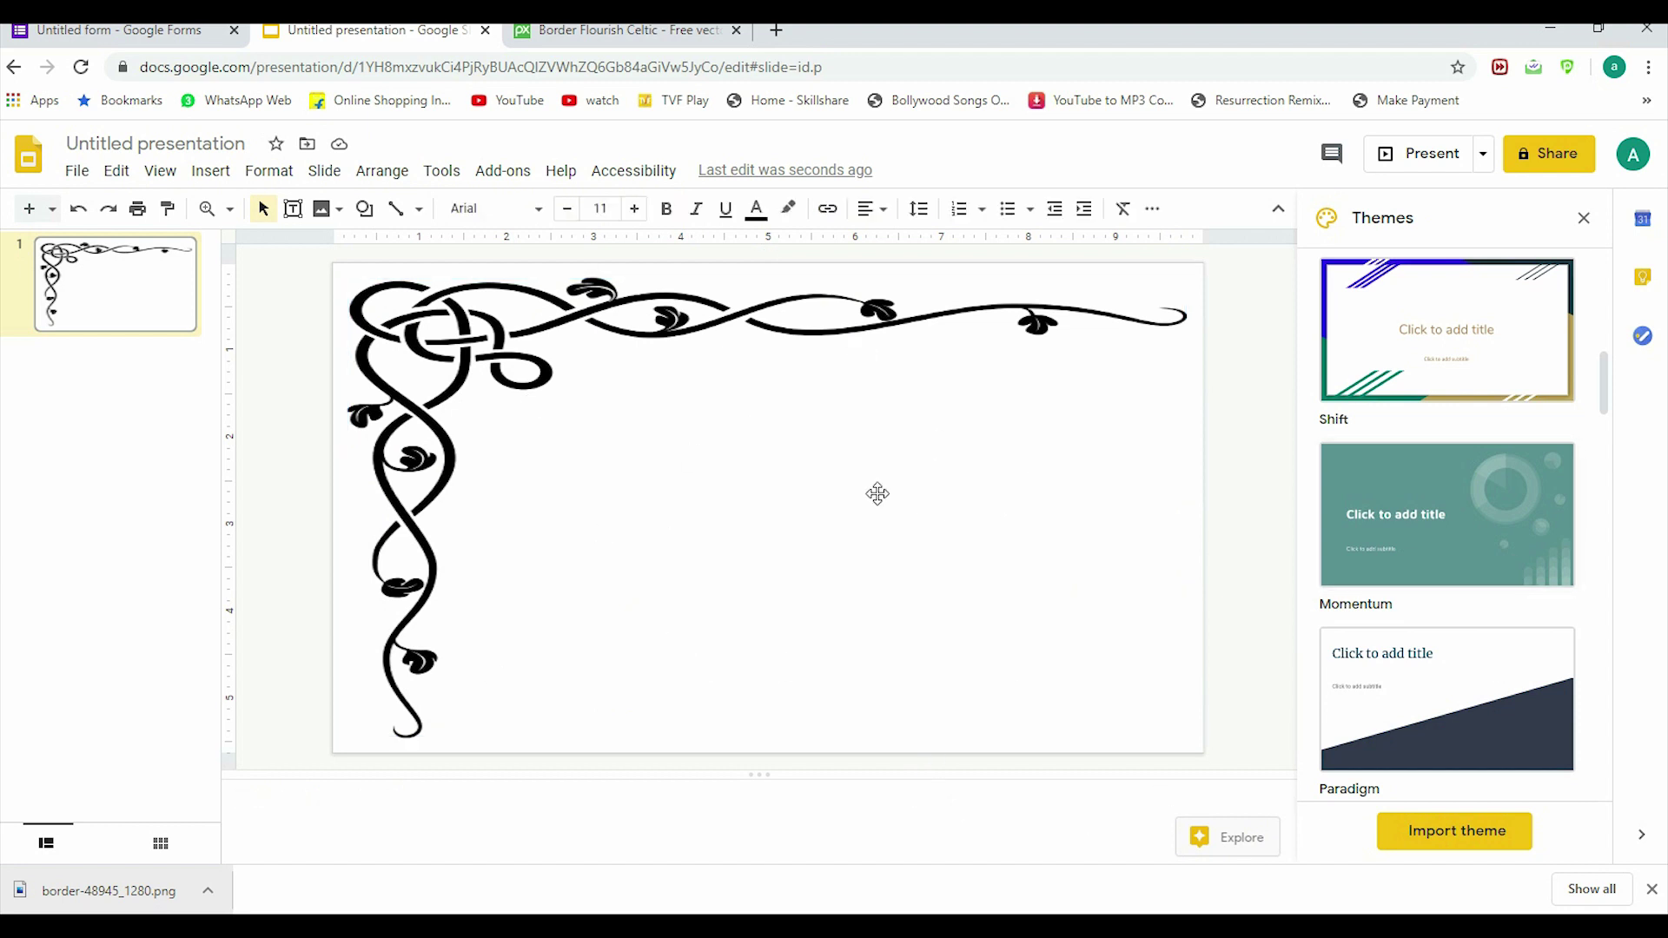
pyautogui.click(807, 450)
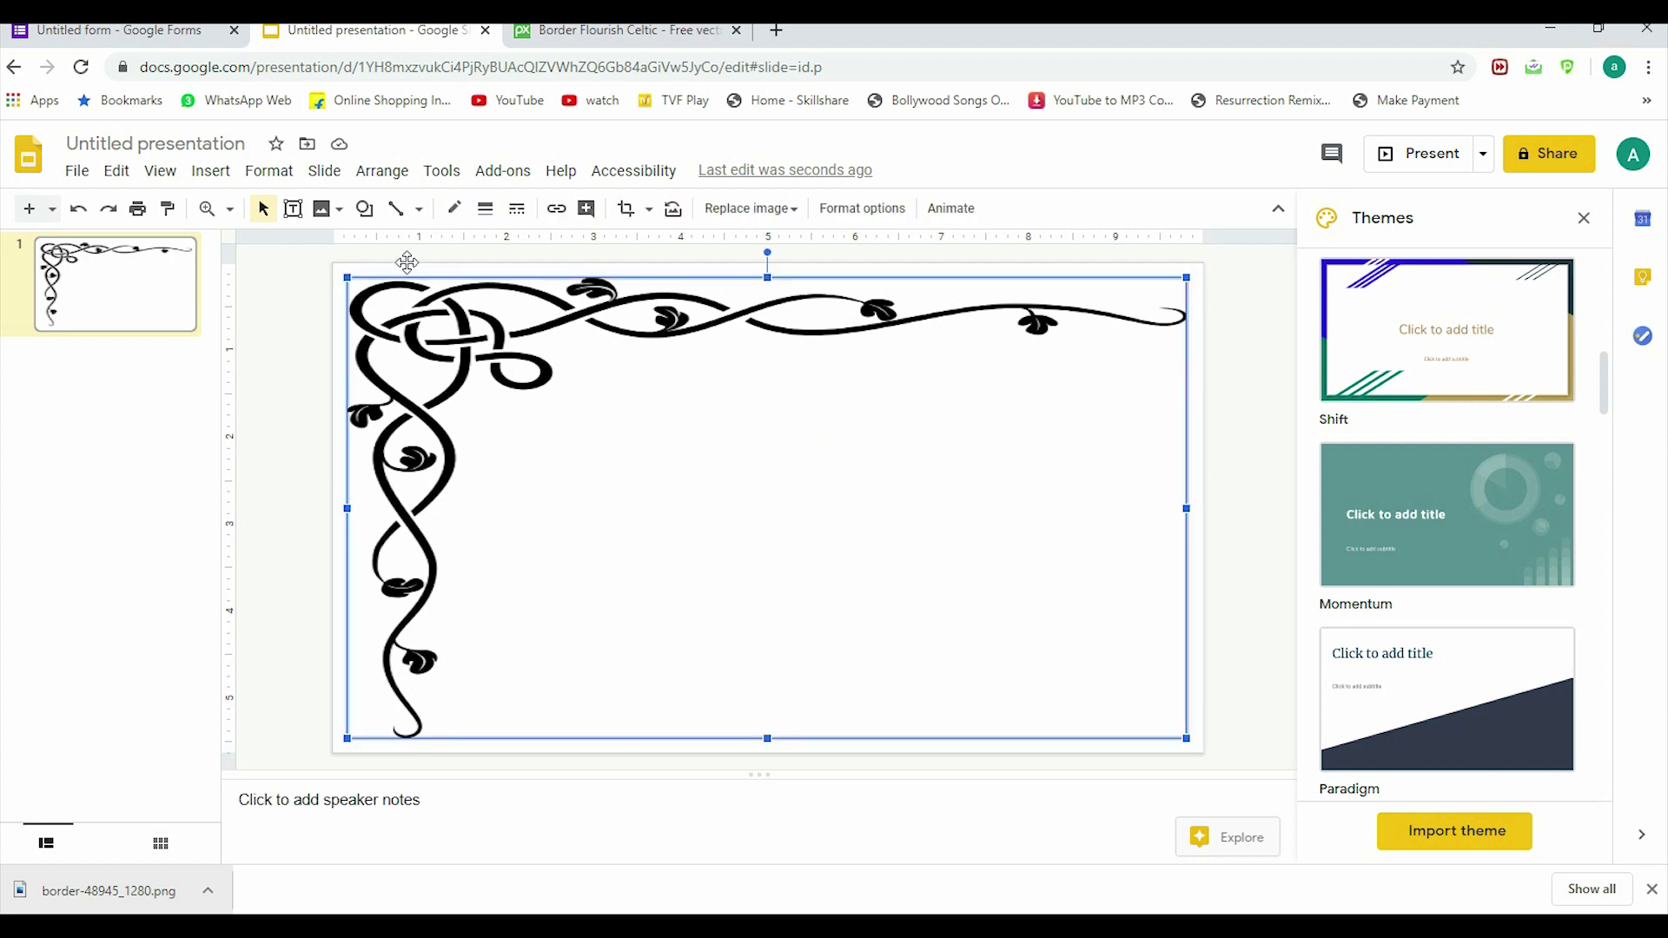
pyautogui.click(296, 210)
# Step: Add a text box near the top of the border reading 'ABC School'
pyautogui.click(301, 219)
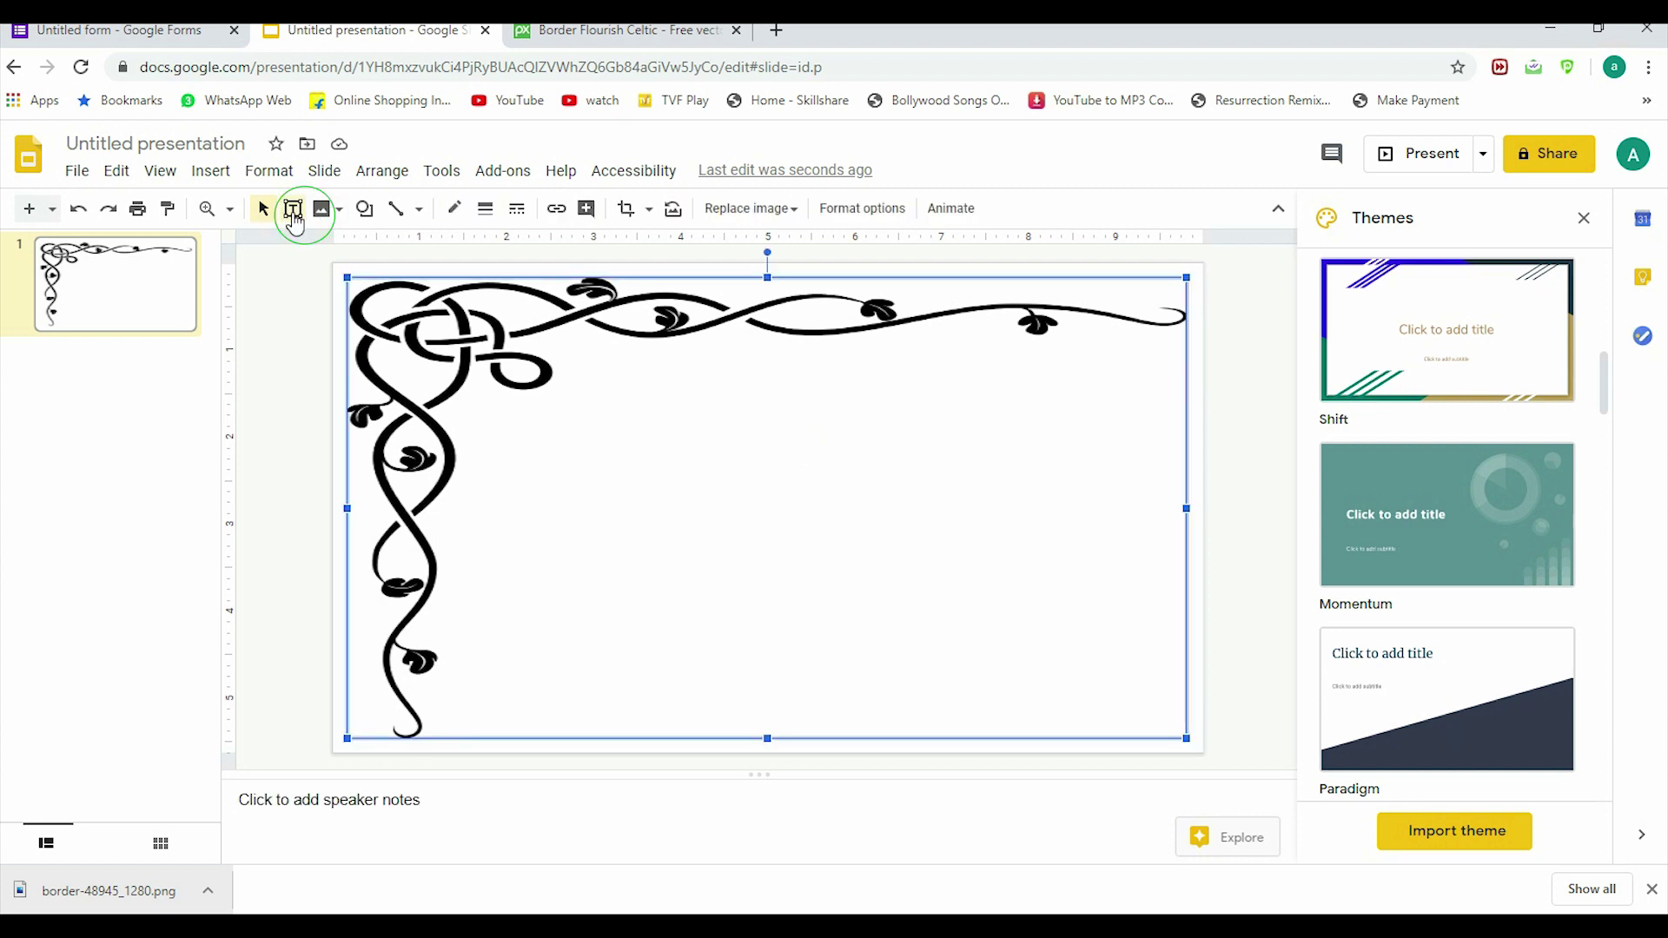
pyautogui.moveTo(602, 370); pyautogui.dragTo(1002, 438)
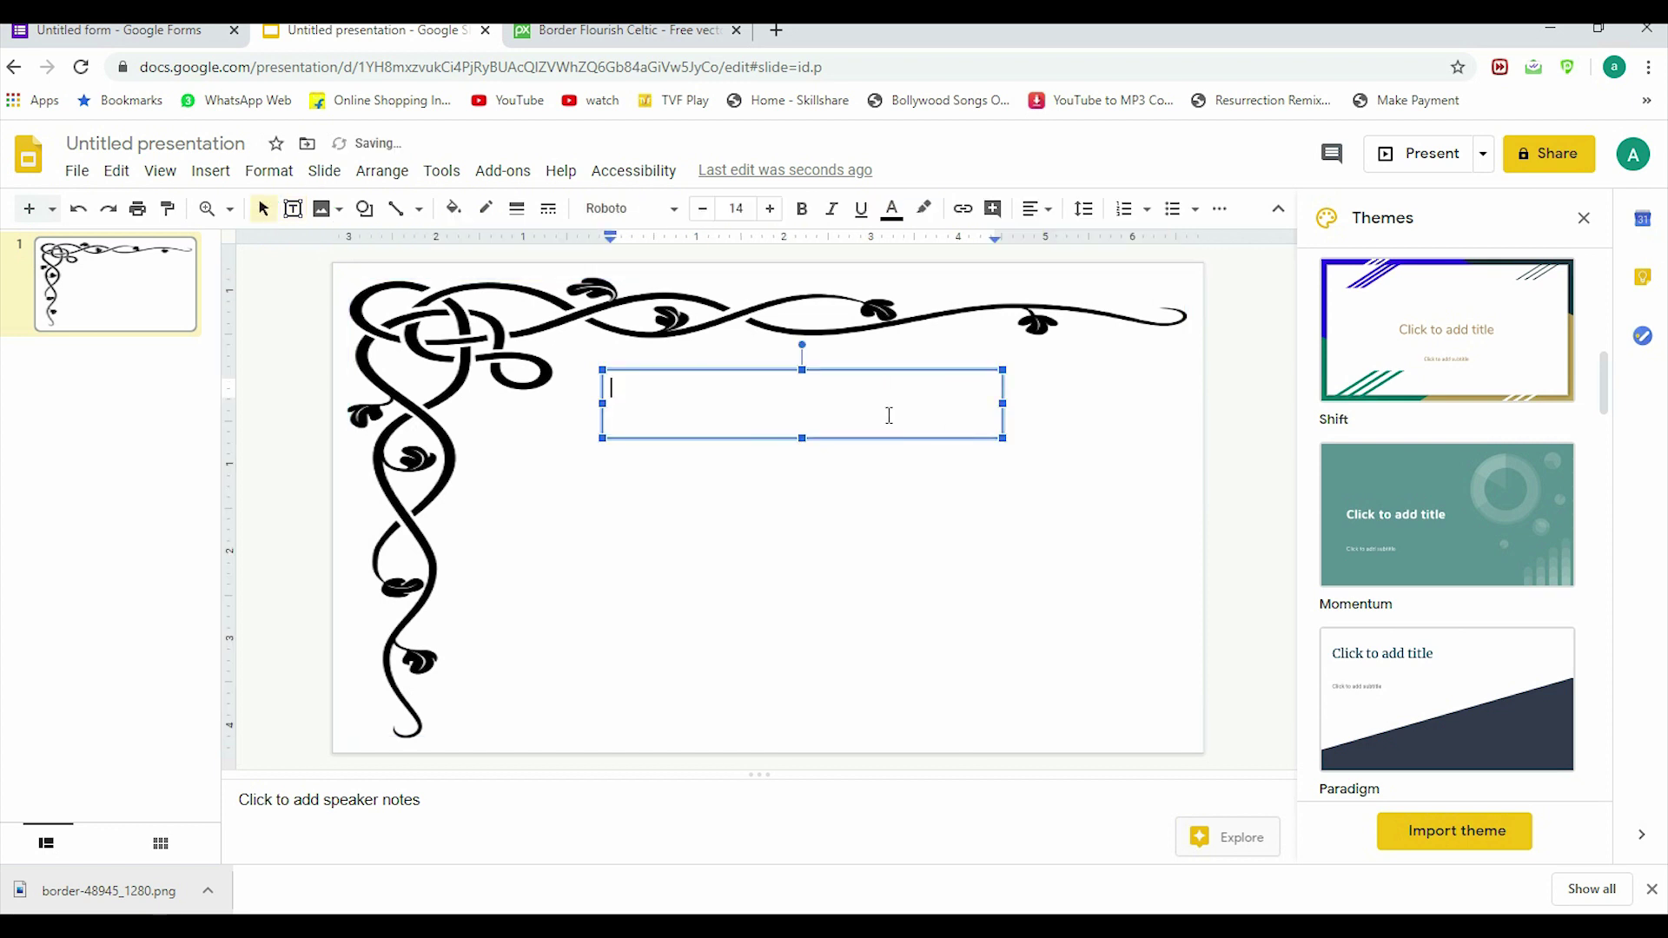
pyautogui.write('ABC School')
# Step: Make 'ABC School' bold Verdana and centre it in its box
pyautogui.hotkey('shift', 'Left')
pyautogui.hotkey('shift', 'Left')
pyautogui.hotkey('shift', 'Left')
pyautogui.hotkey('shift', 'Left')
pyautogui.hotkey('shift', 'Left')
pyautogui.hotkey('shift', 'Left')
pyautogui.hotkey('shift', 'Left')
pyautogui.hotkey('shift', 'Left')
pyautogui.hotkey('shift', 'Left')
pyautogui.hotkey('shift', 'Left')
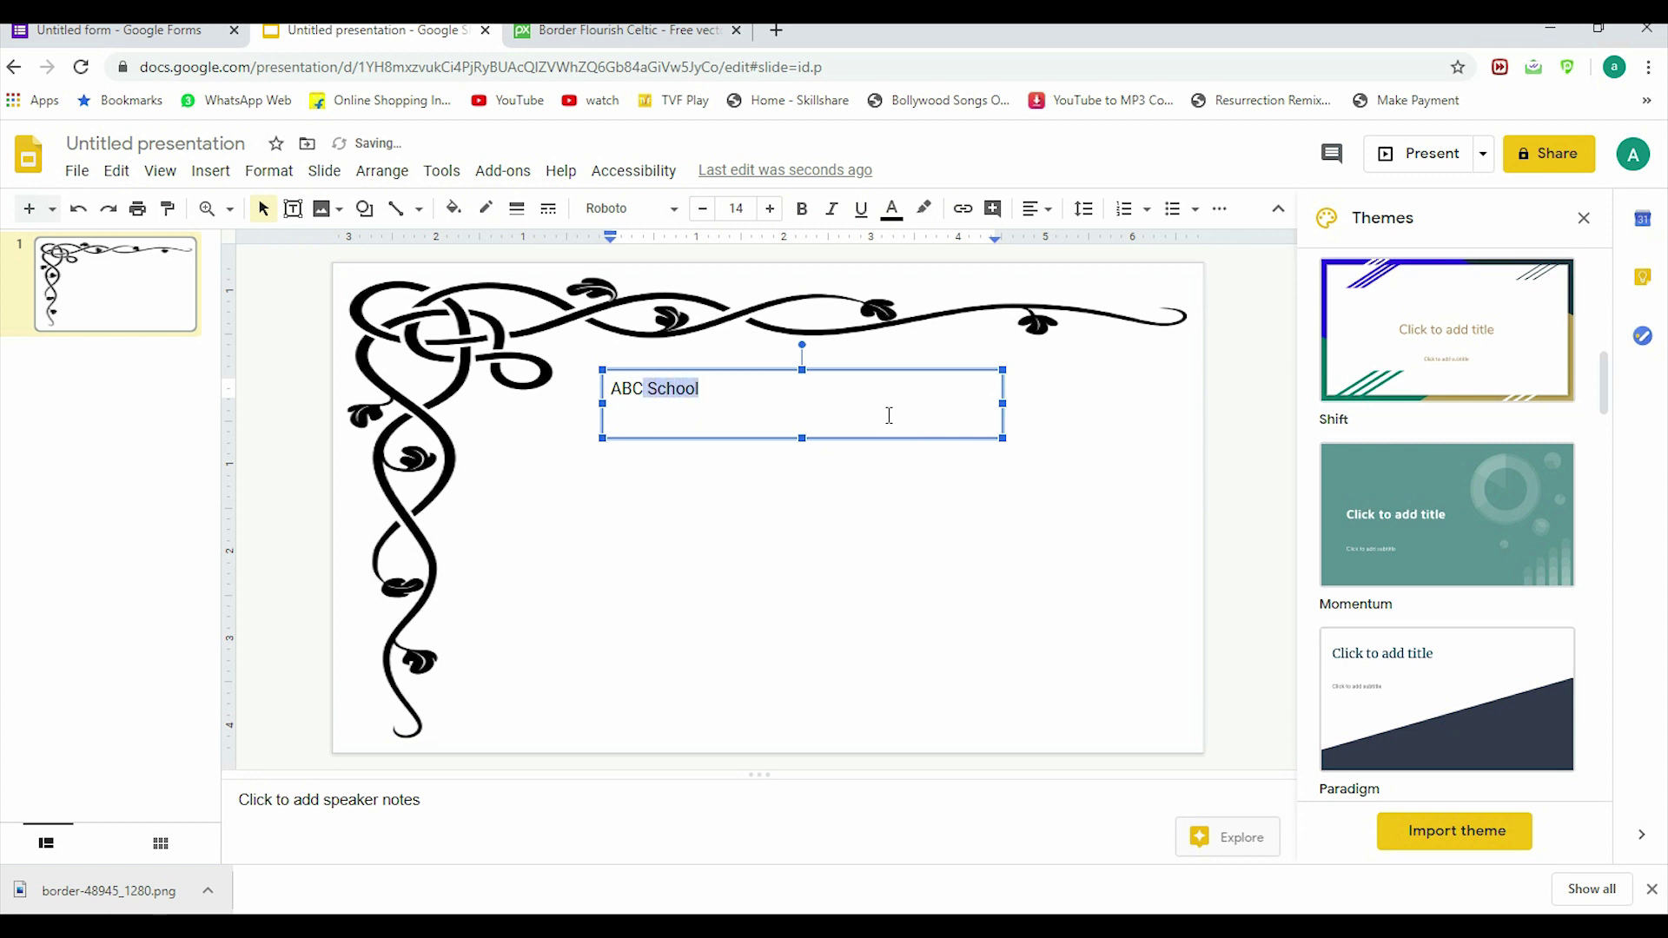
pyautogui.click(802, 208)
pyautogui.click(611, 209)
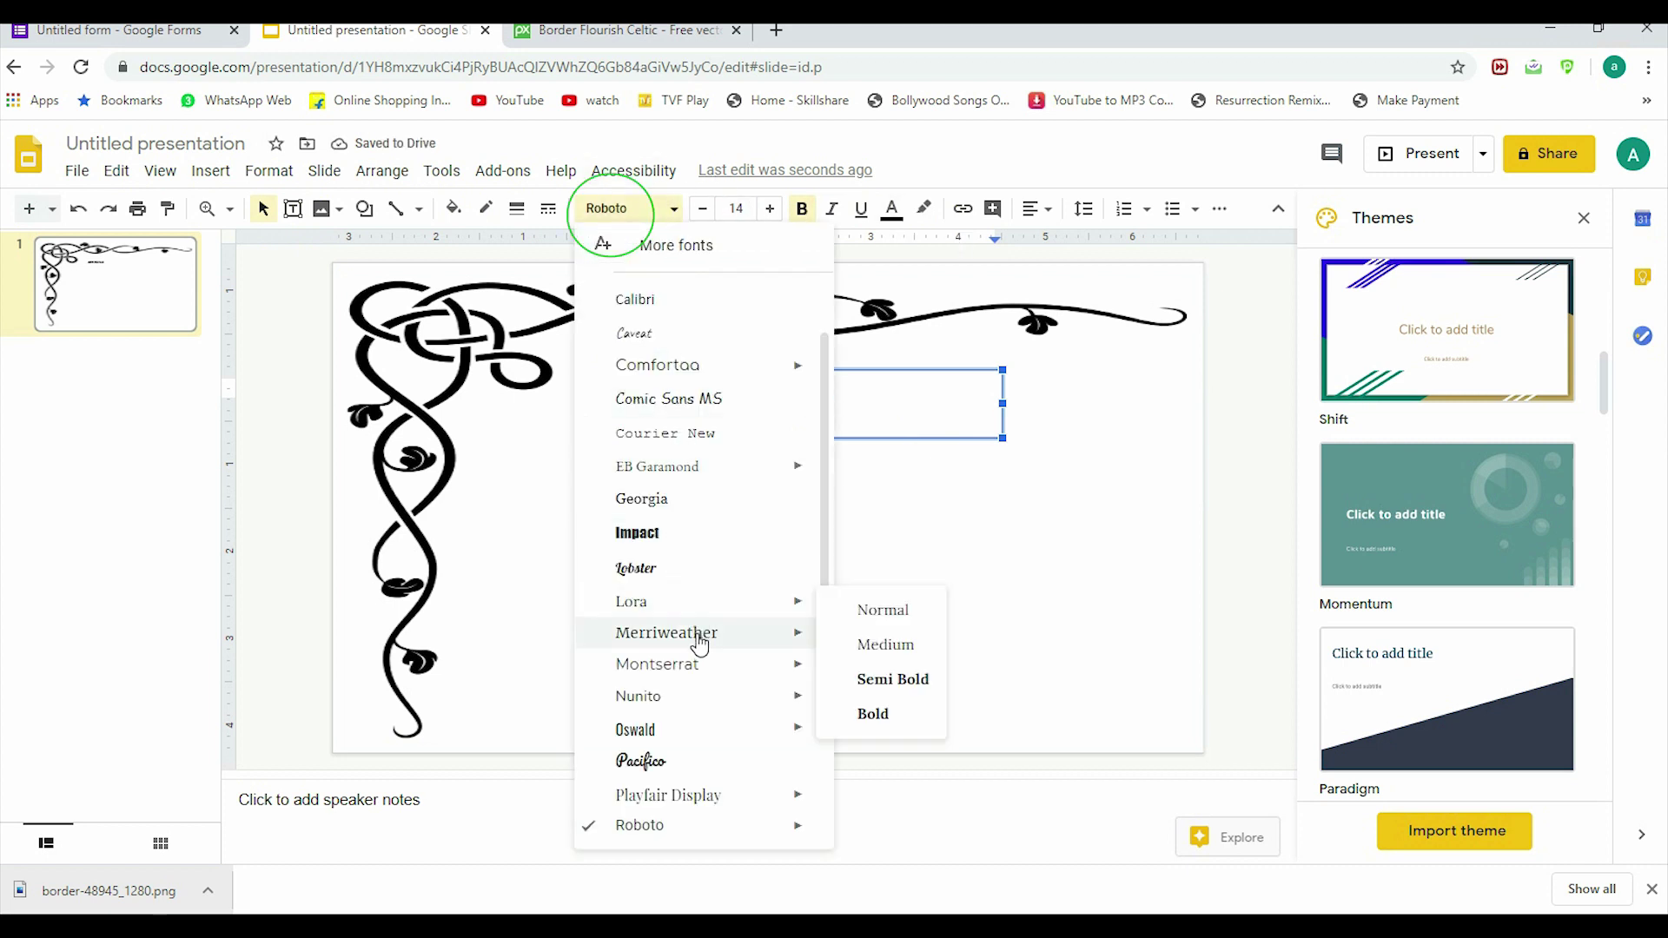
pyautogui.scroll(-2, 695, 640)
pyautogui.moveTo(701, 693)
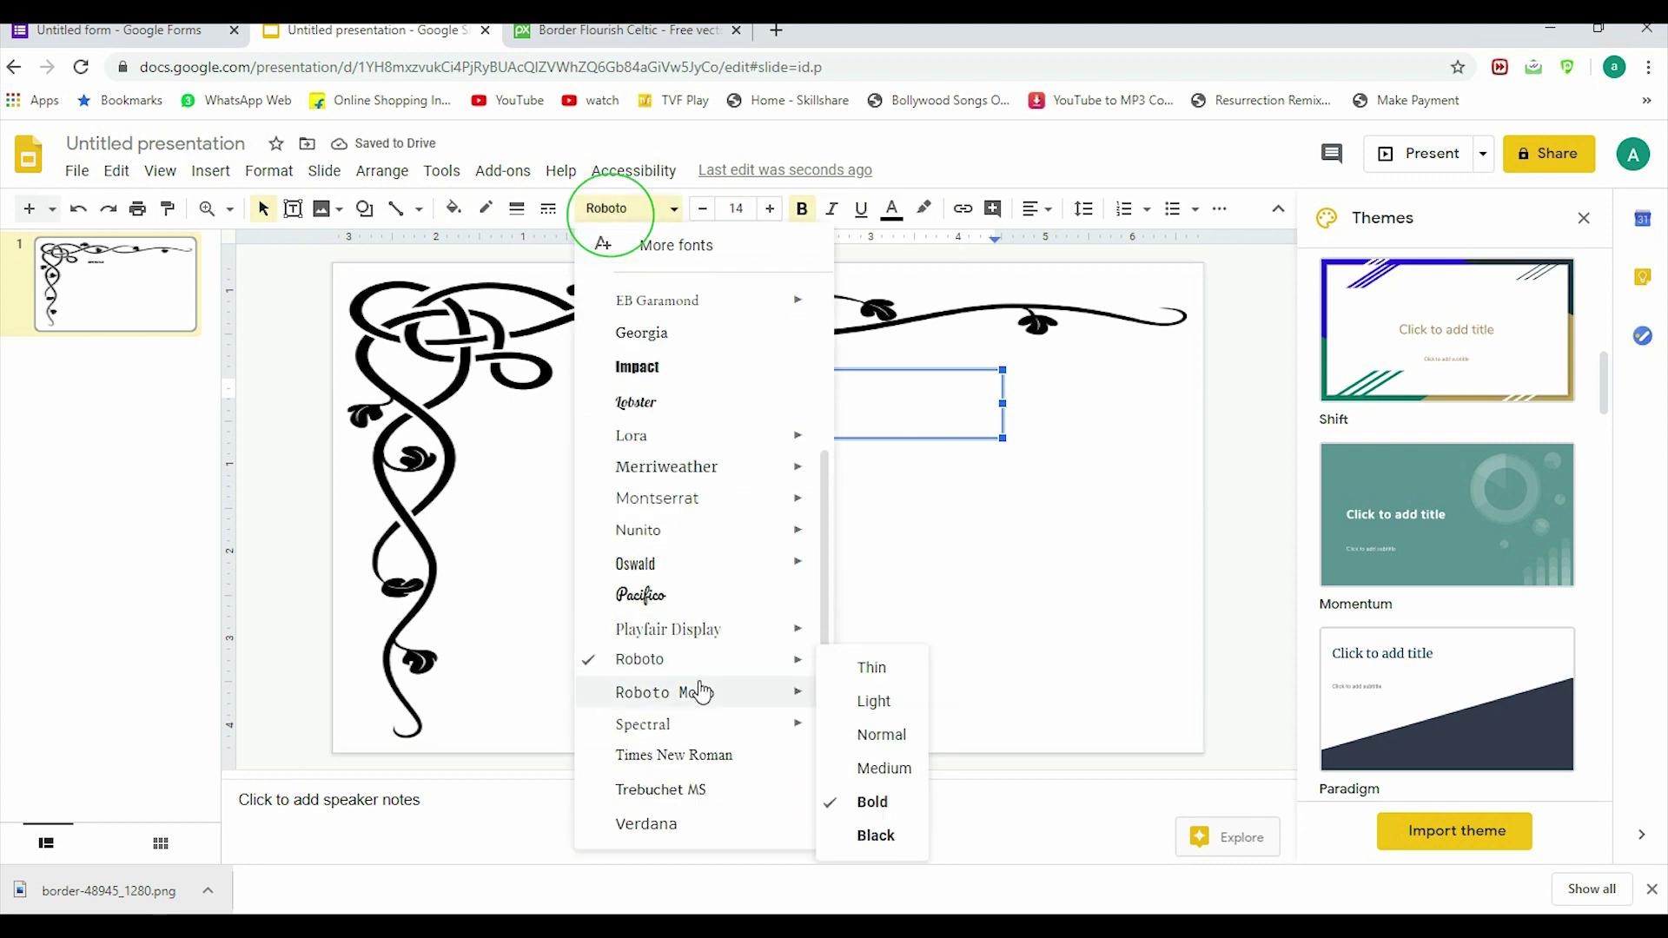
pyautogui.click(690, 822)
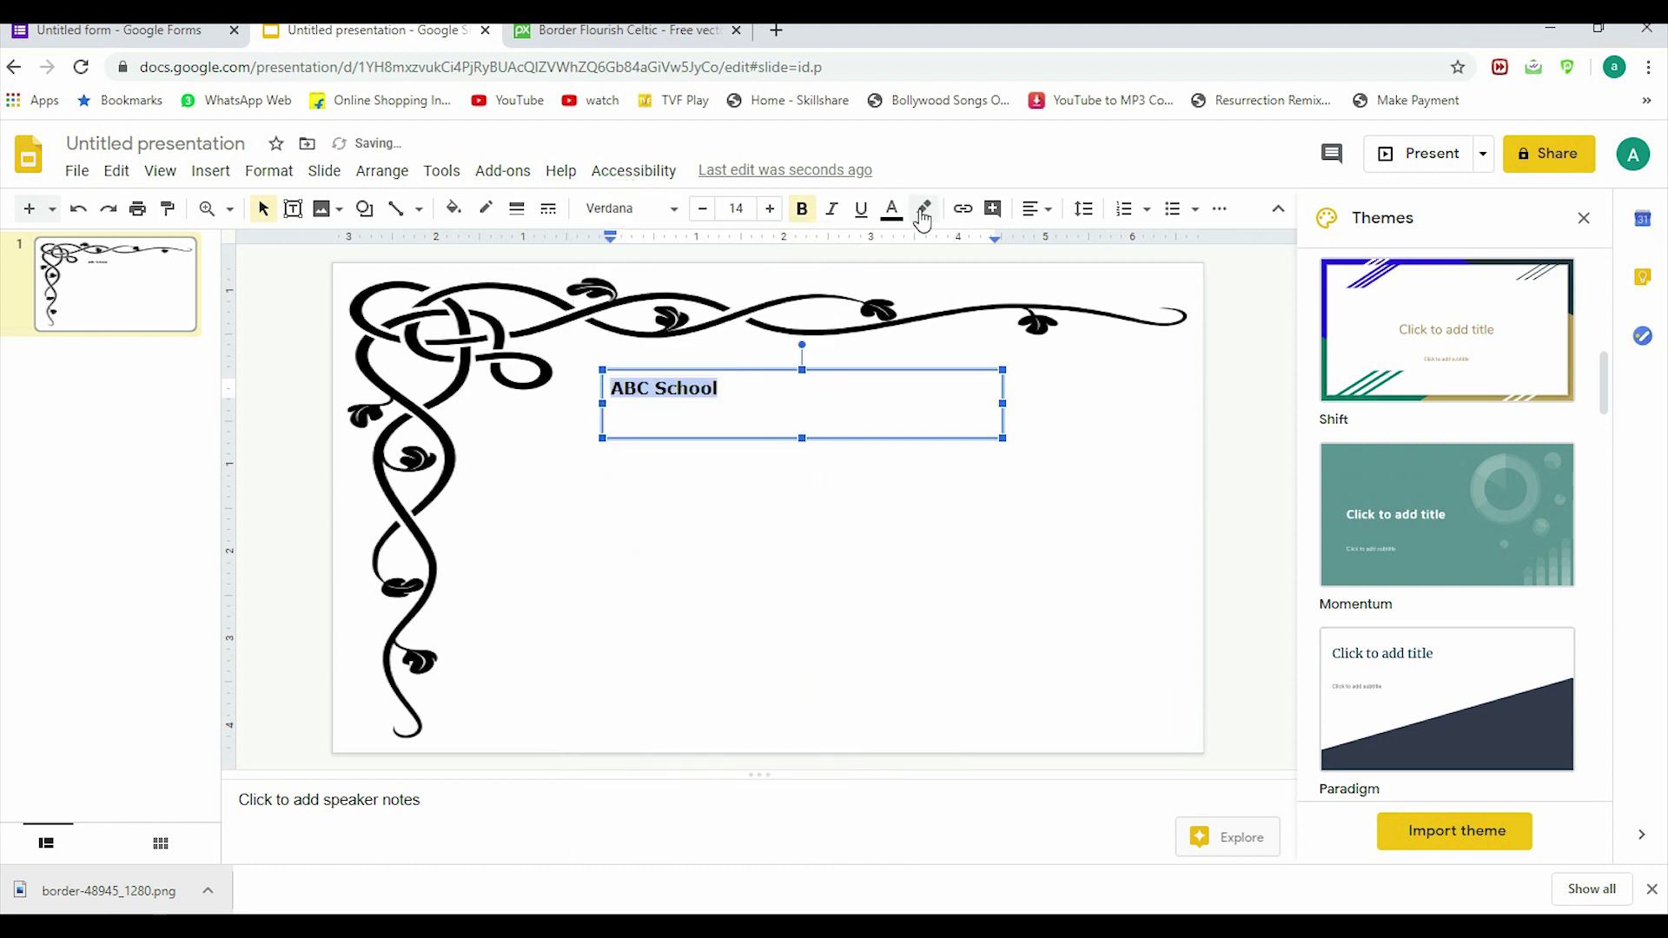
pyautogui.click(1047, 208)
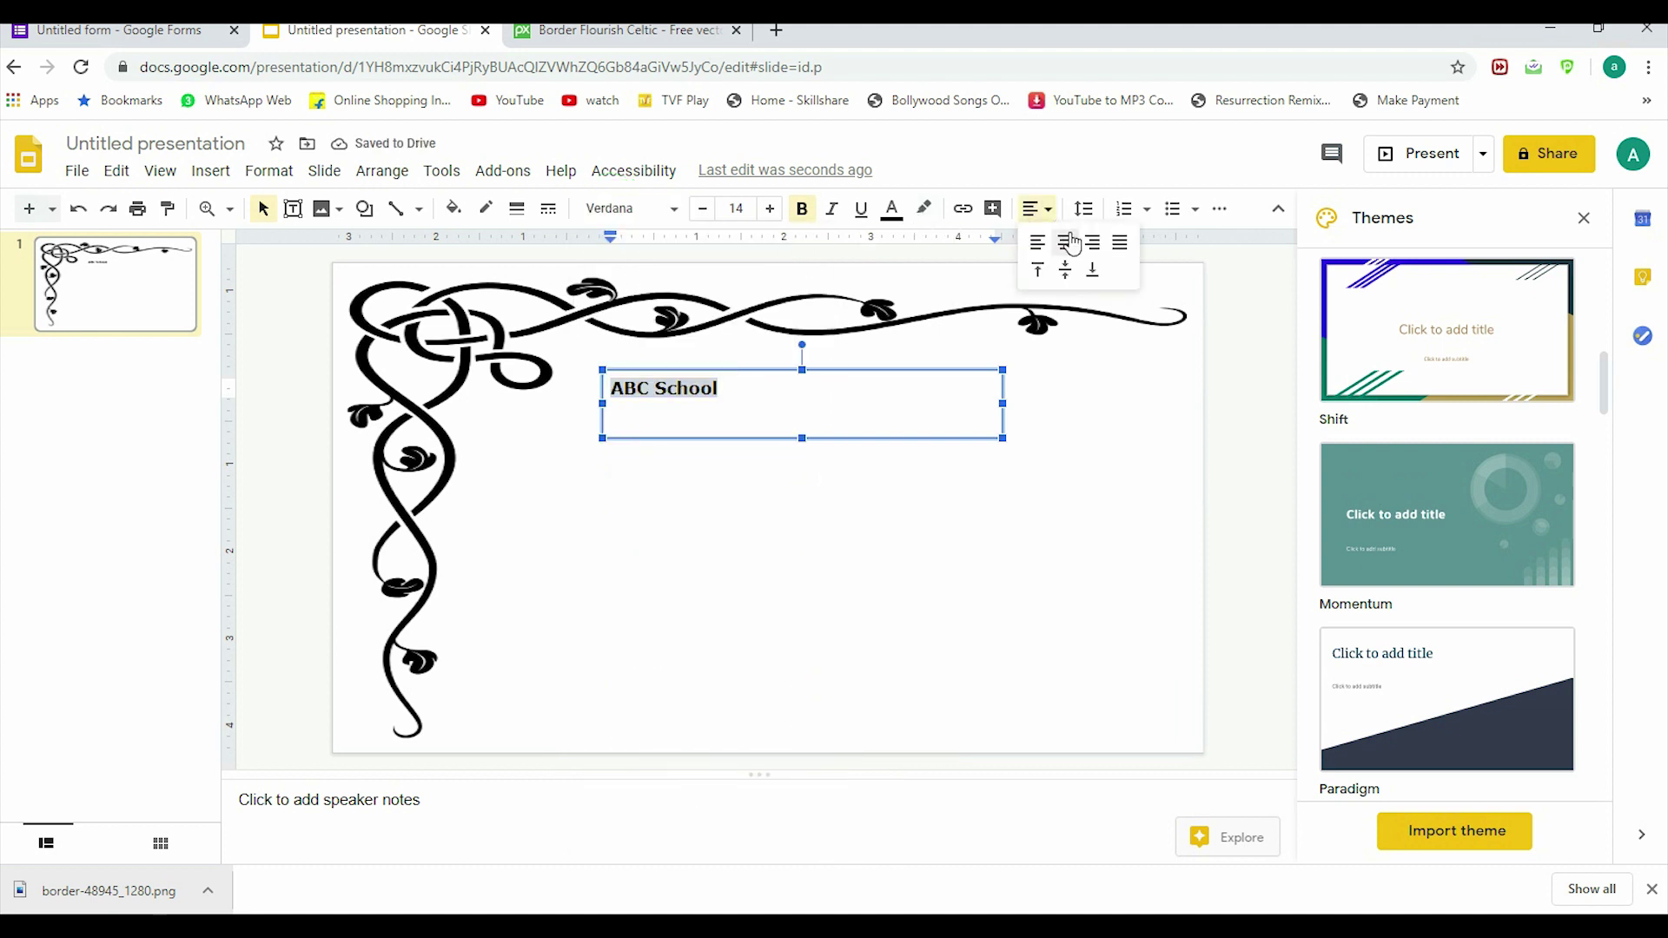
pyautogui.click(1072, 254)
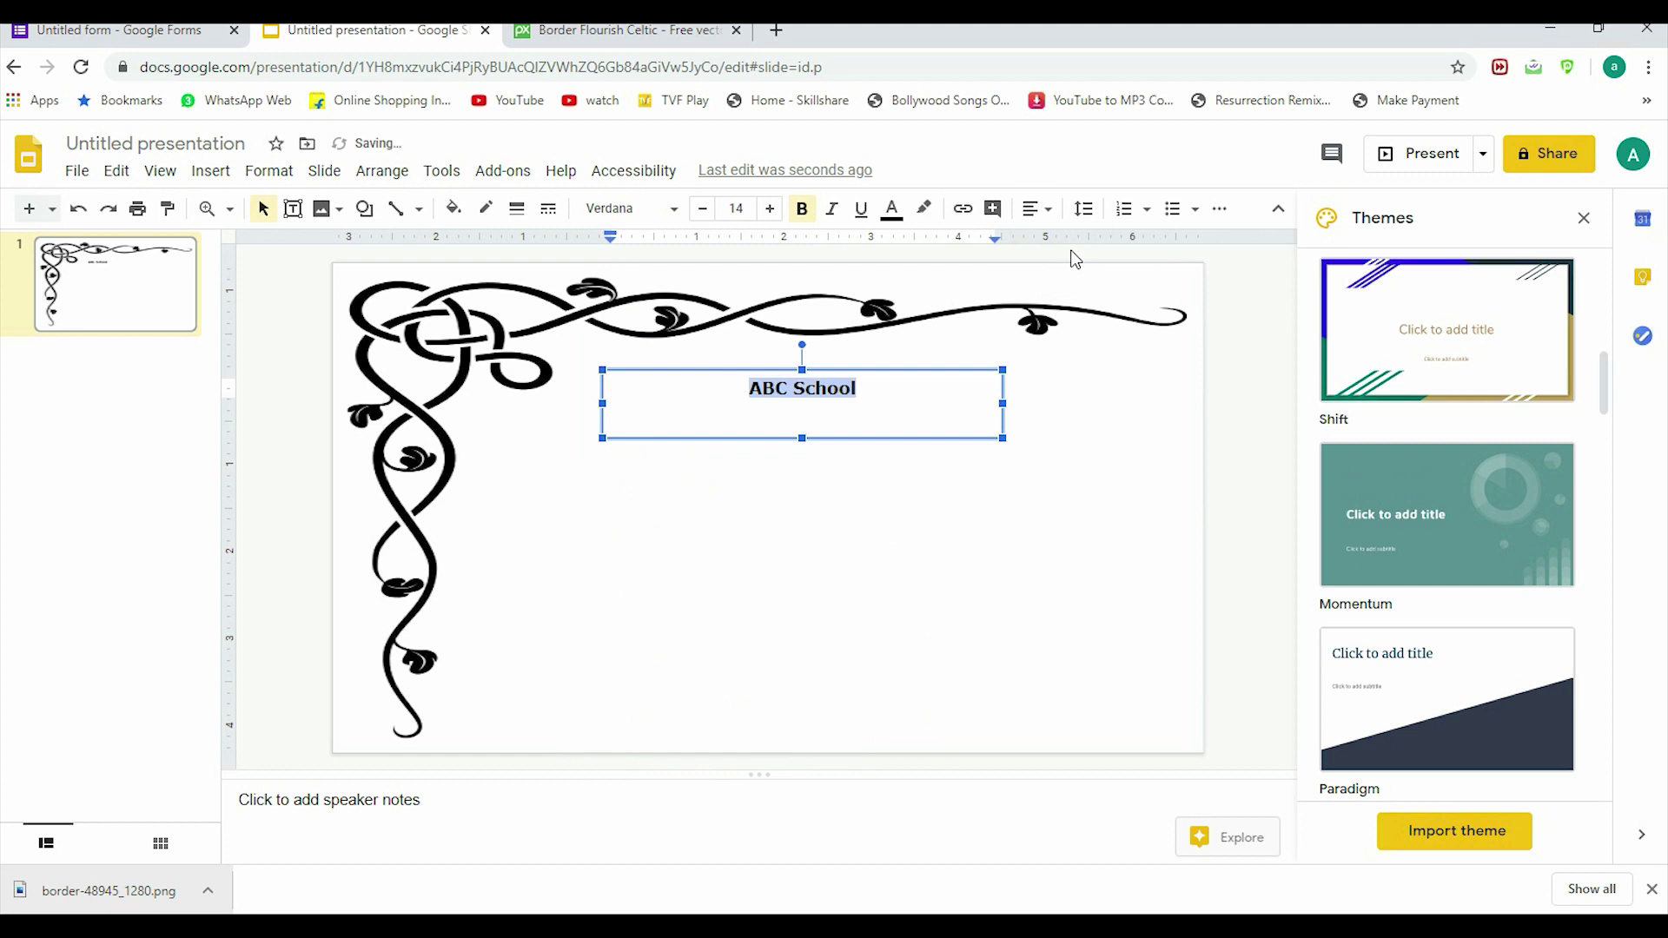
# Step: Enlarge the 'ABC School' heading to font size 33
pyautogui.click(771, 211)
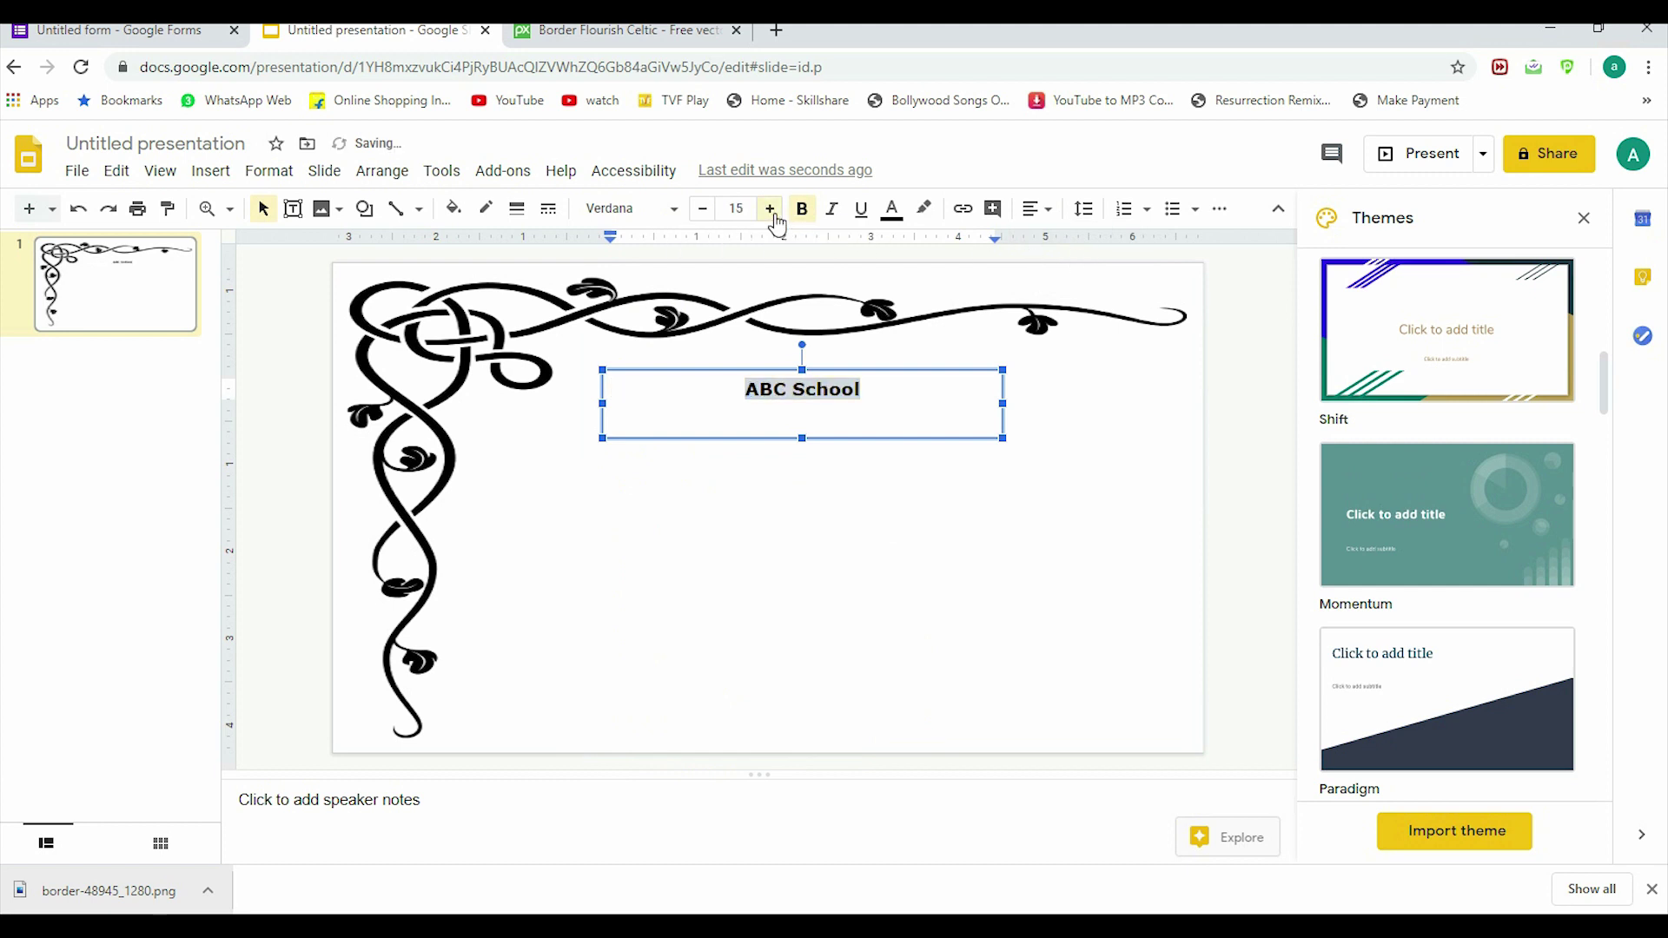
pyautogui.click(771, 209)
pyautogui.click(770, 210)
pyautogui.click(770, 209)
pyautogui.click(770, 209)
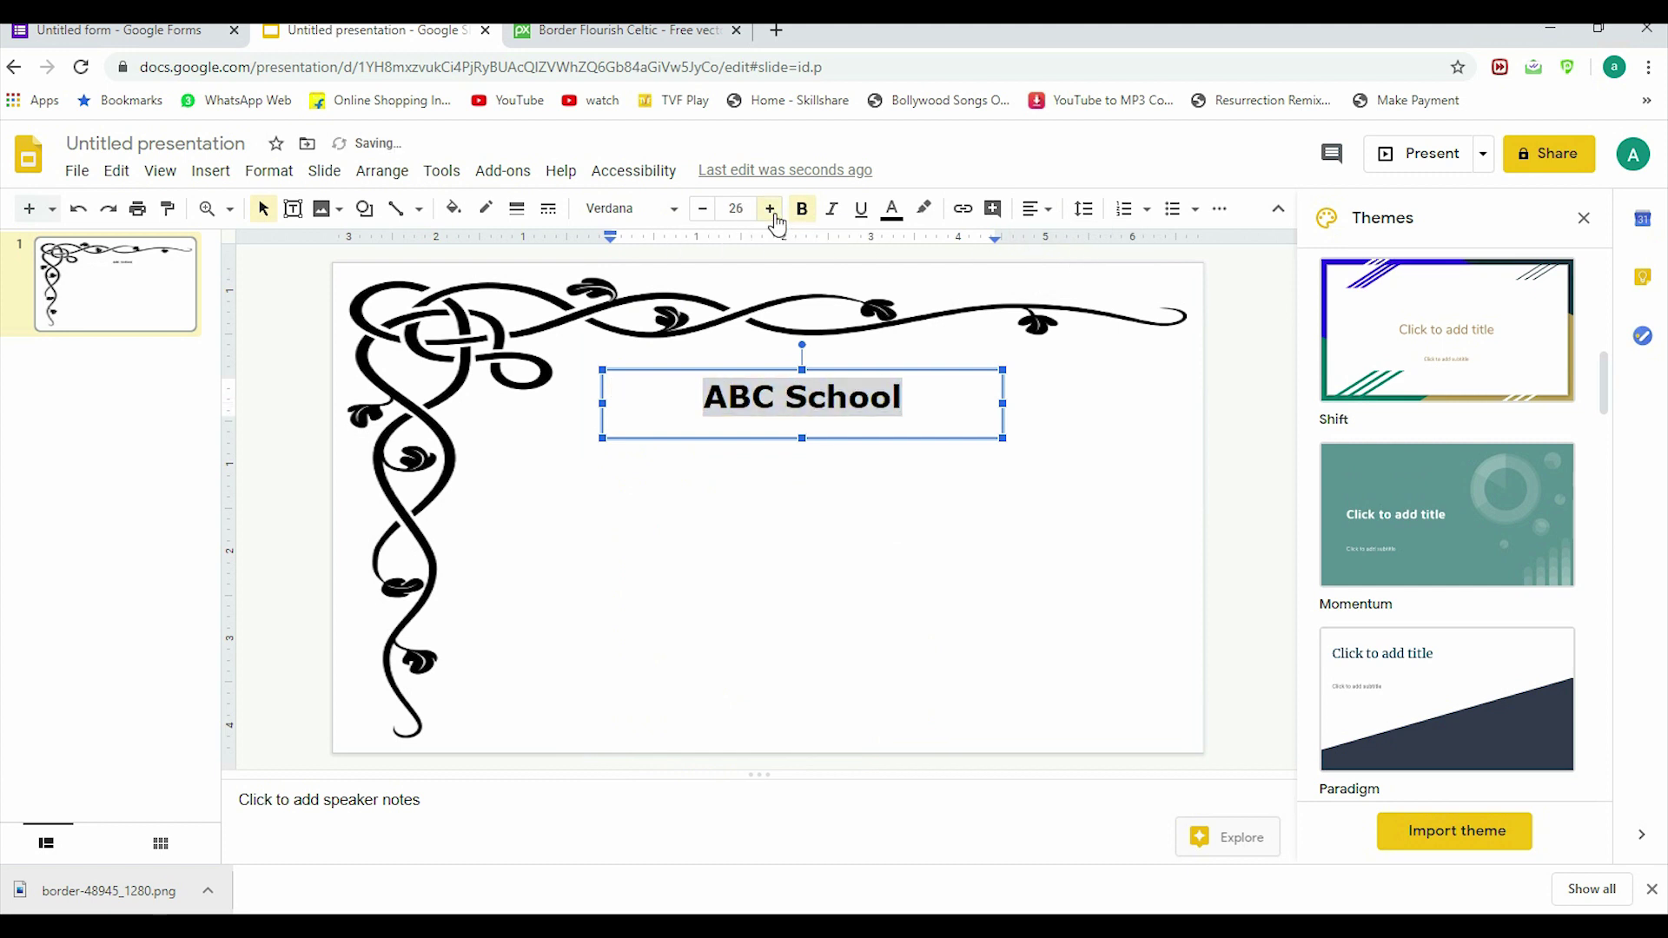
pyautogui.click(773, 216)
pyautogui.click(773, 216)
pyautogui.click(773, 215)
pyautogui.click(773, 215)
pyautogui.click(773, 215)
pyautogui.click(773, 215)
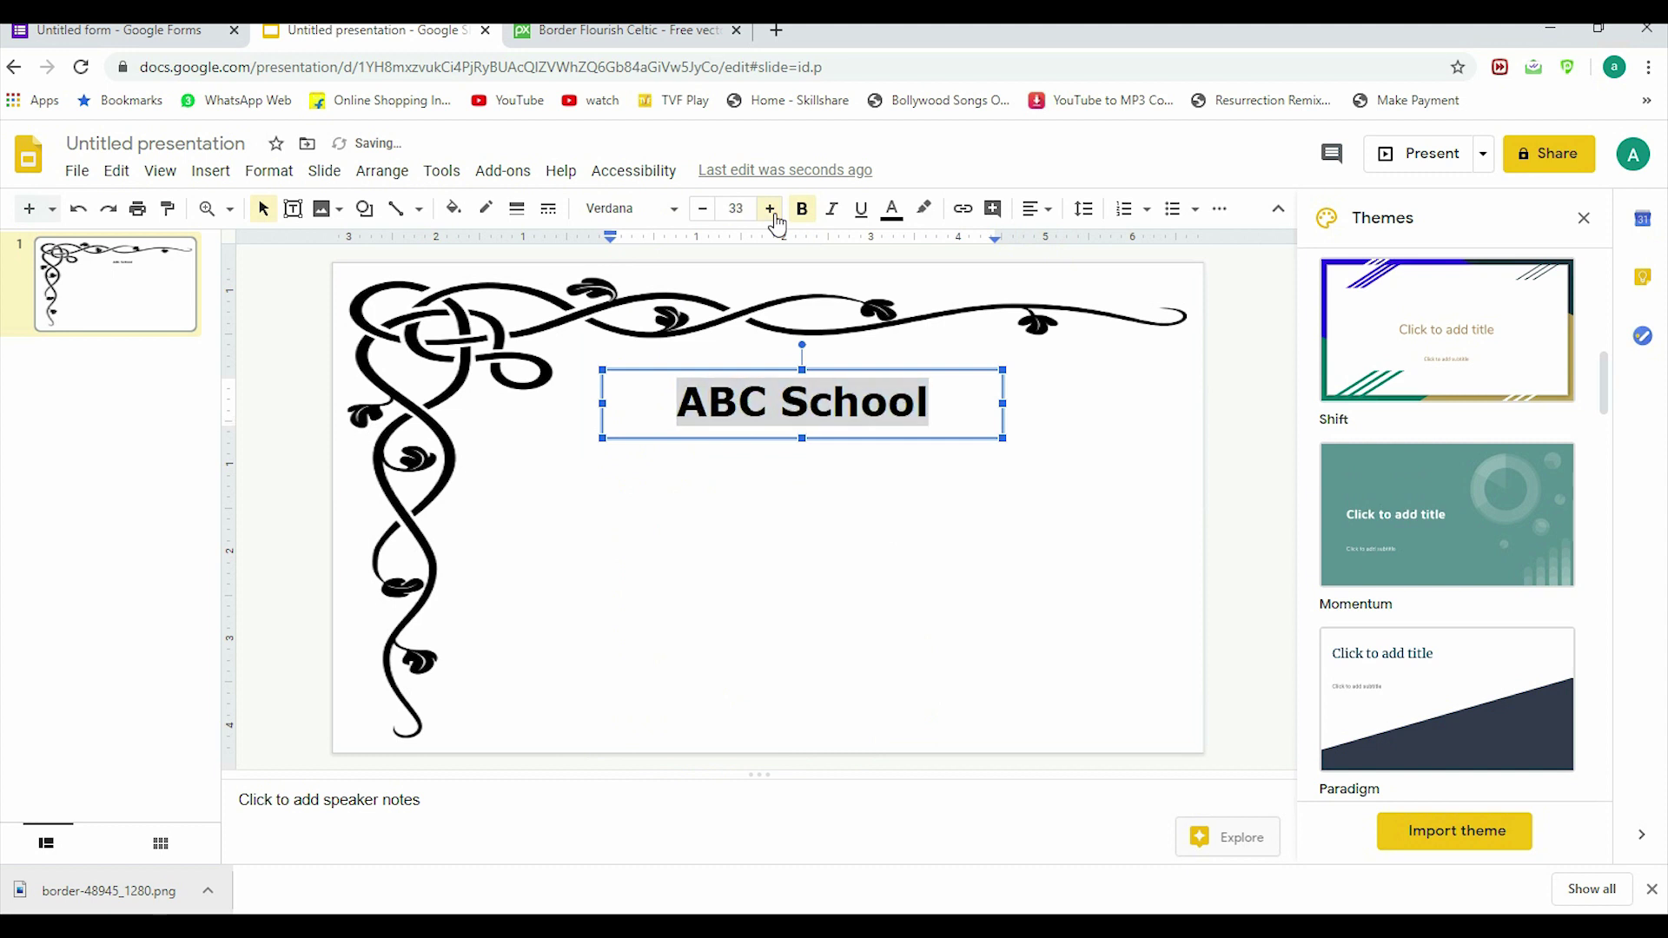
pyautogui.click(775, 216)
pyautogui.click(775, 216)
pyautogui.click(841, 488)
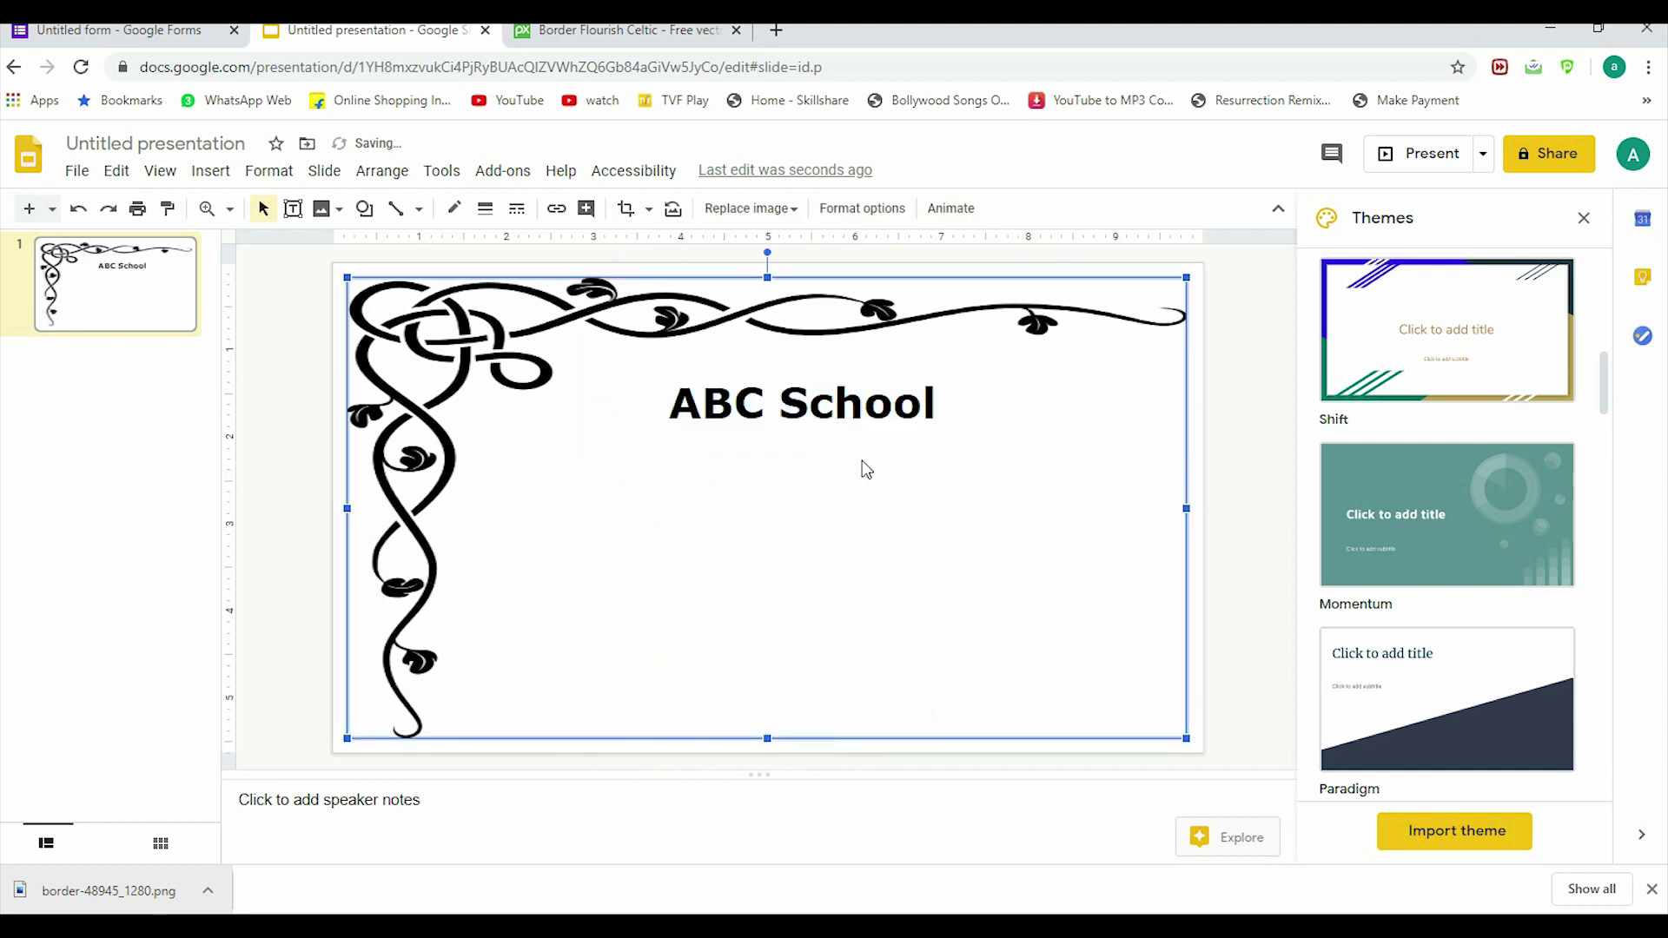
pyautogui.doubleClick(798, 487)
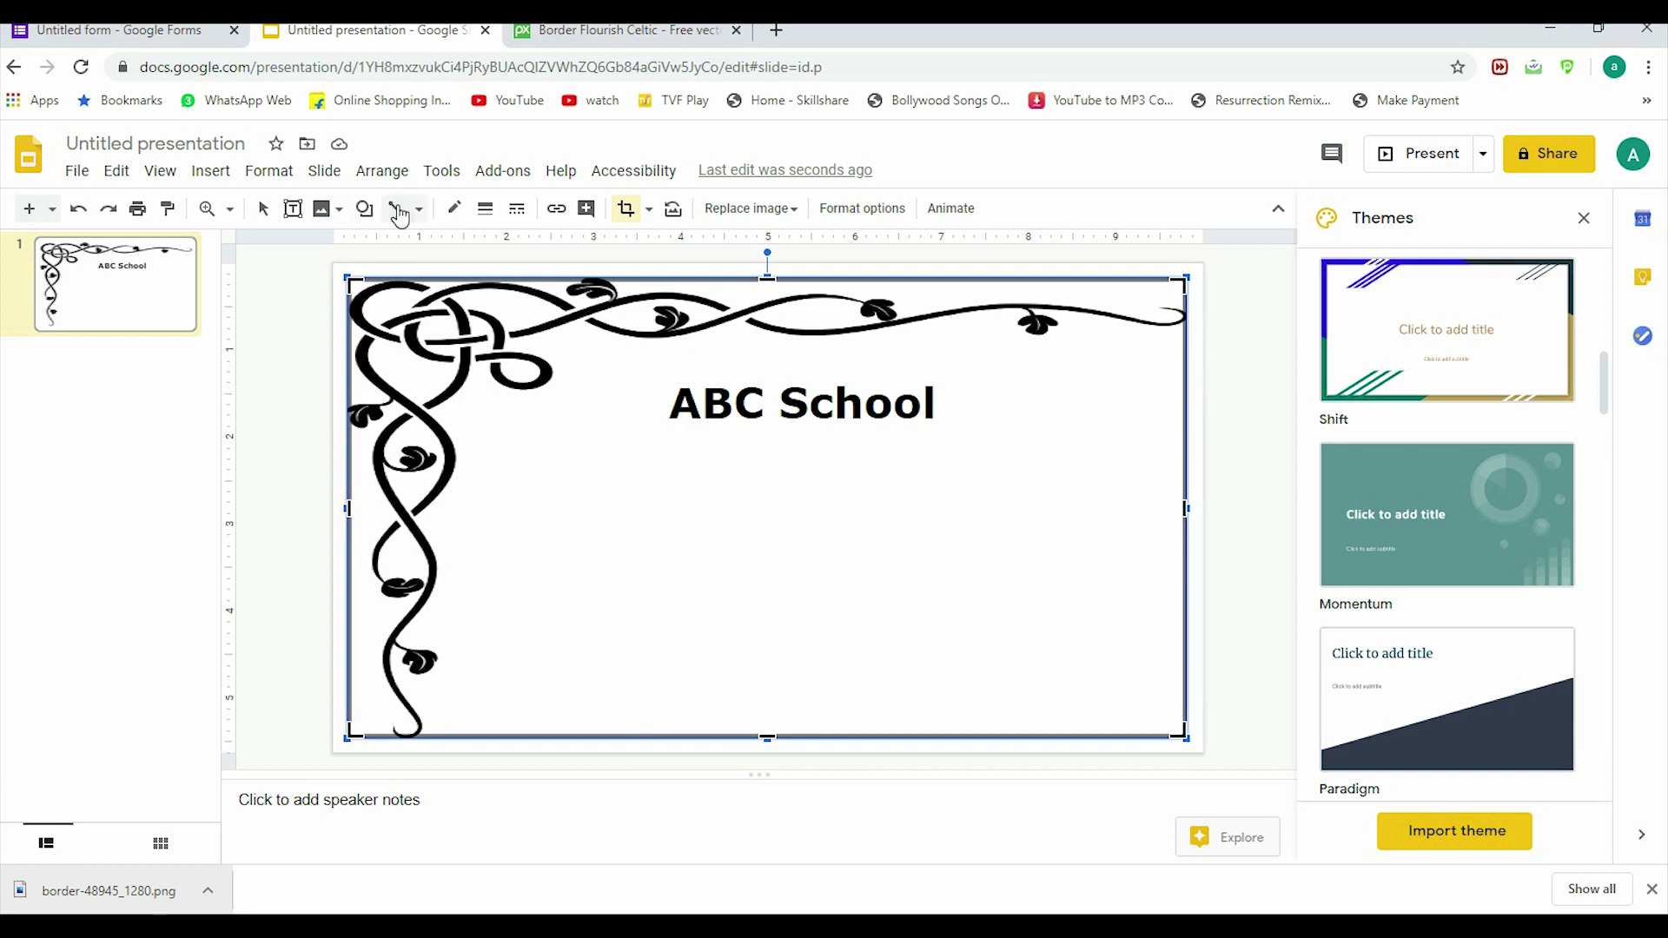
pyautogui.click(293, 208)
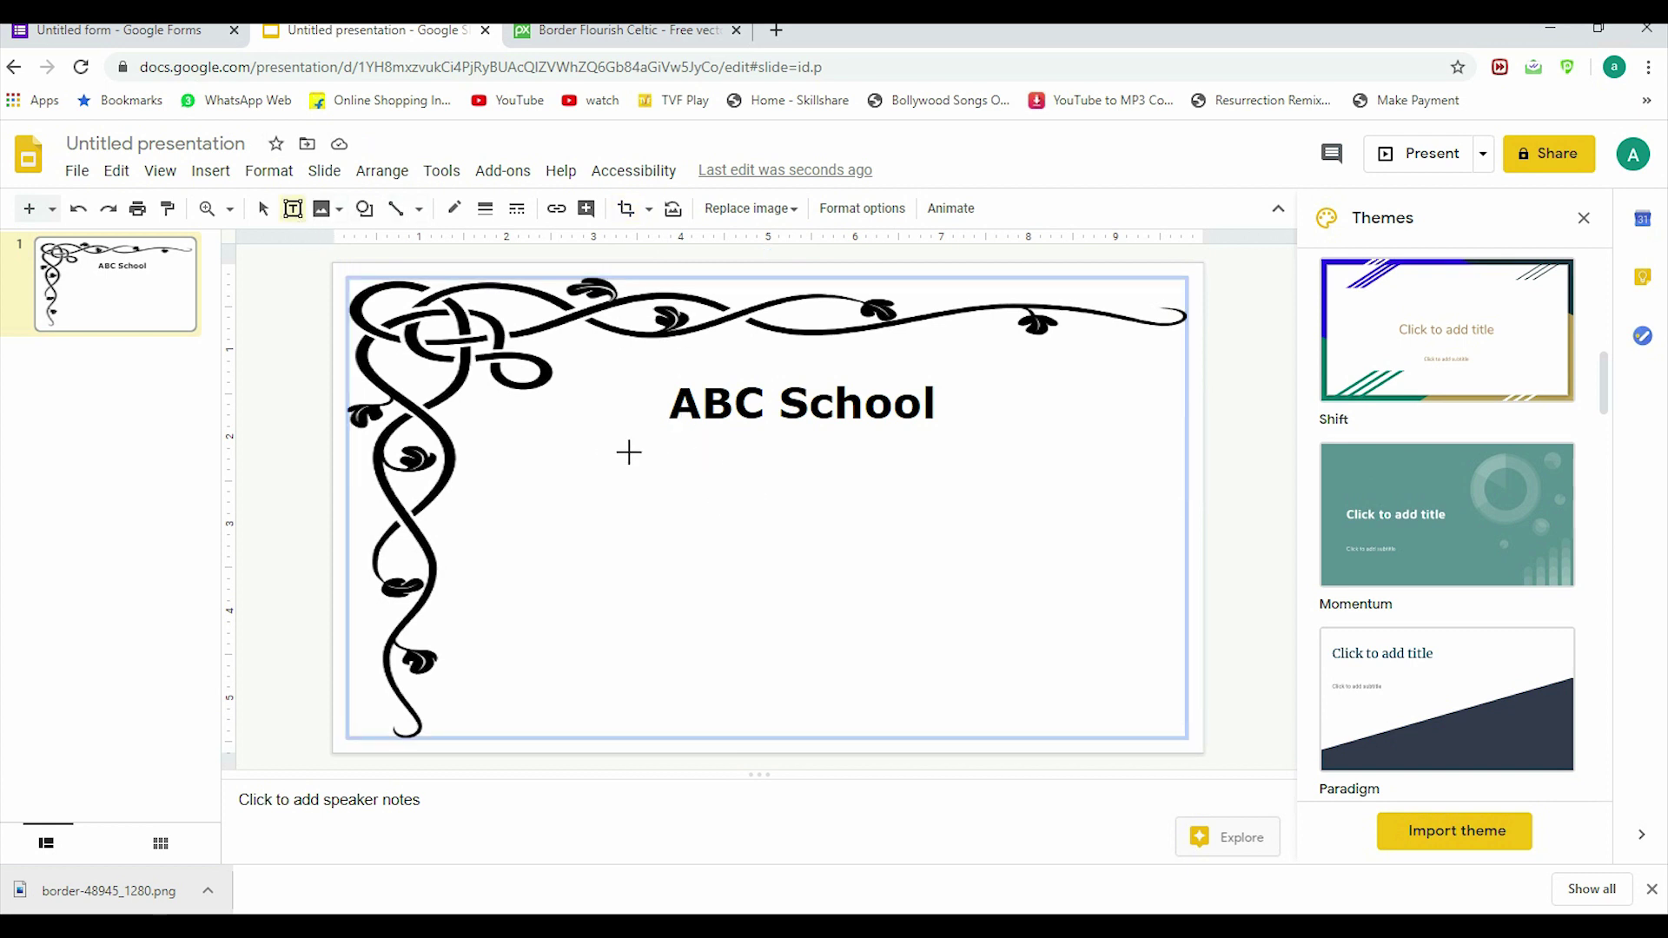
# Step: Draw a wide text box under the heading reading 'CONGRATULATIONS !!! {{fullname}}'
pyautogui.moveTo(627, 451); pyautogui.dragTo(1094, 551)
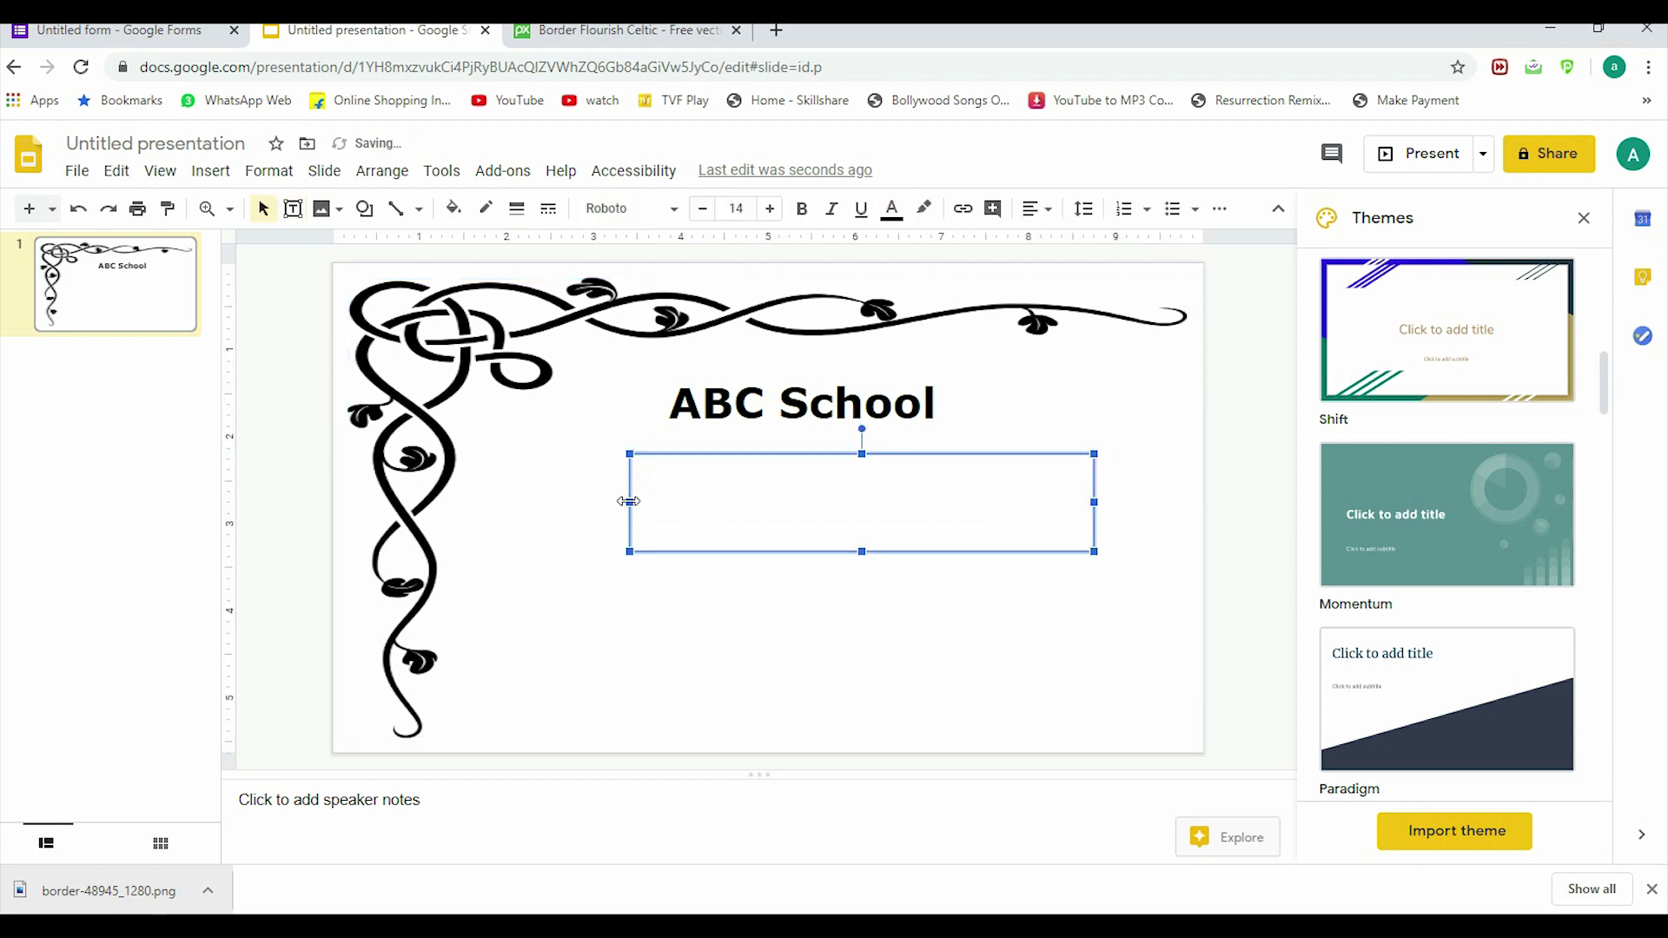
pyautogui.moveTo(629, 500); pyautogui.dragTo(515, 495)
pyautogui.click(556, 487)
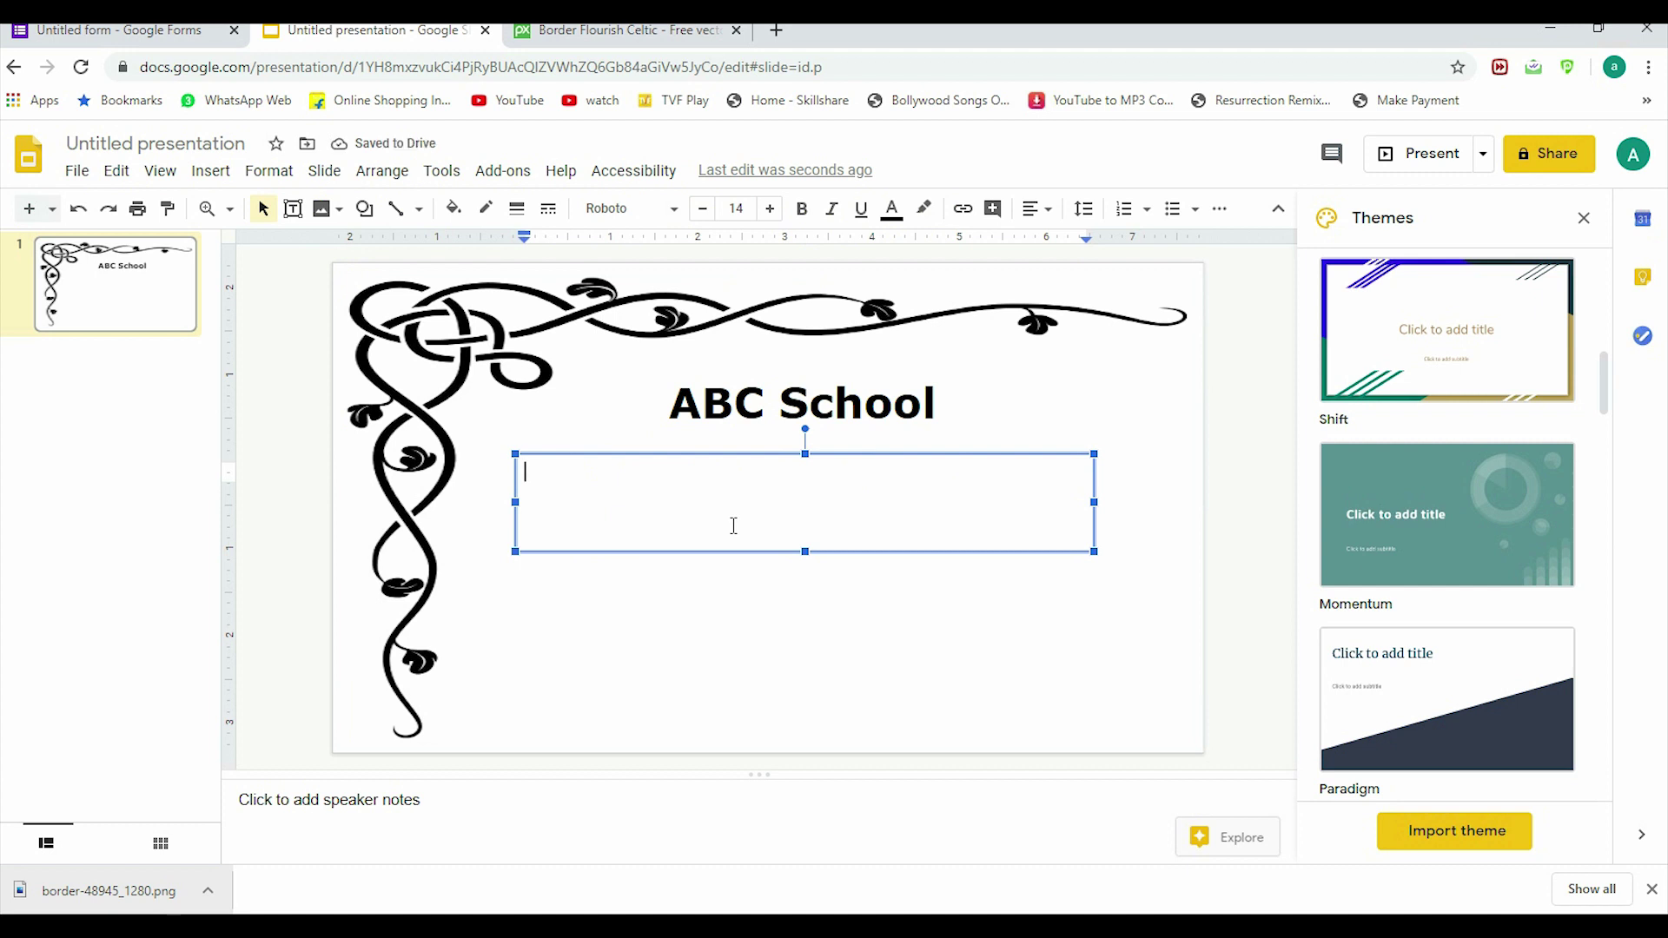
pyautogui.write('CONGRAT')
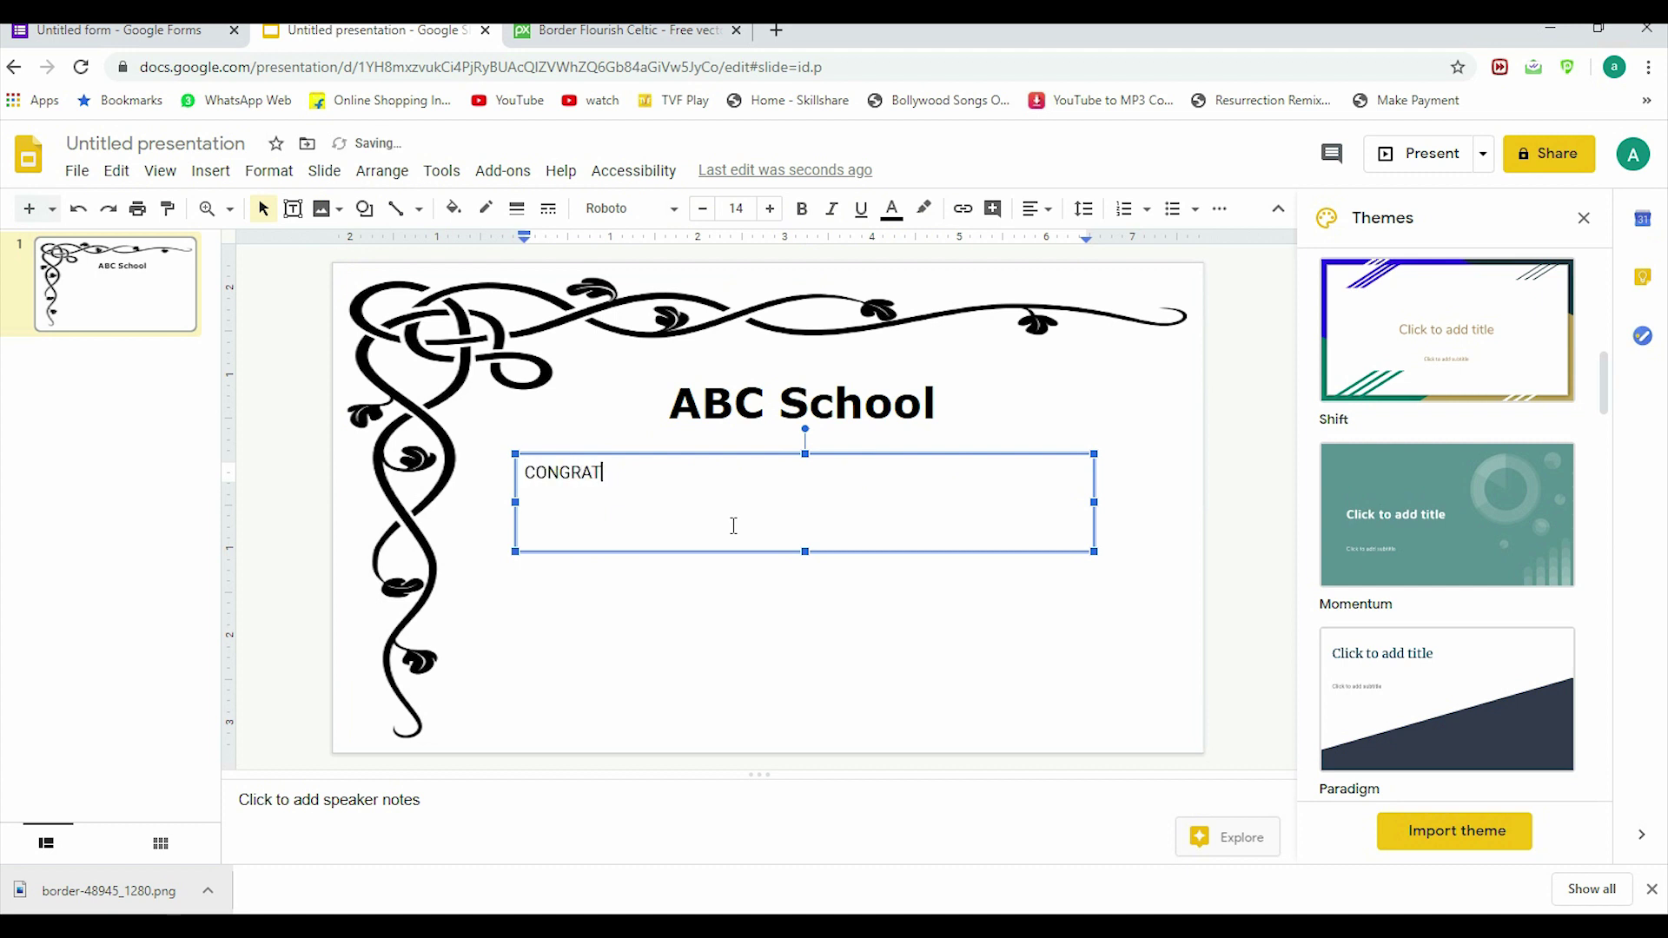
pyautogui.write('ULATIONS !!! ')
pyautogui.write('(')
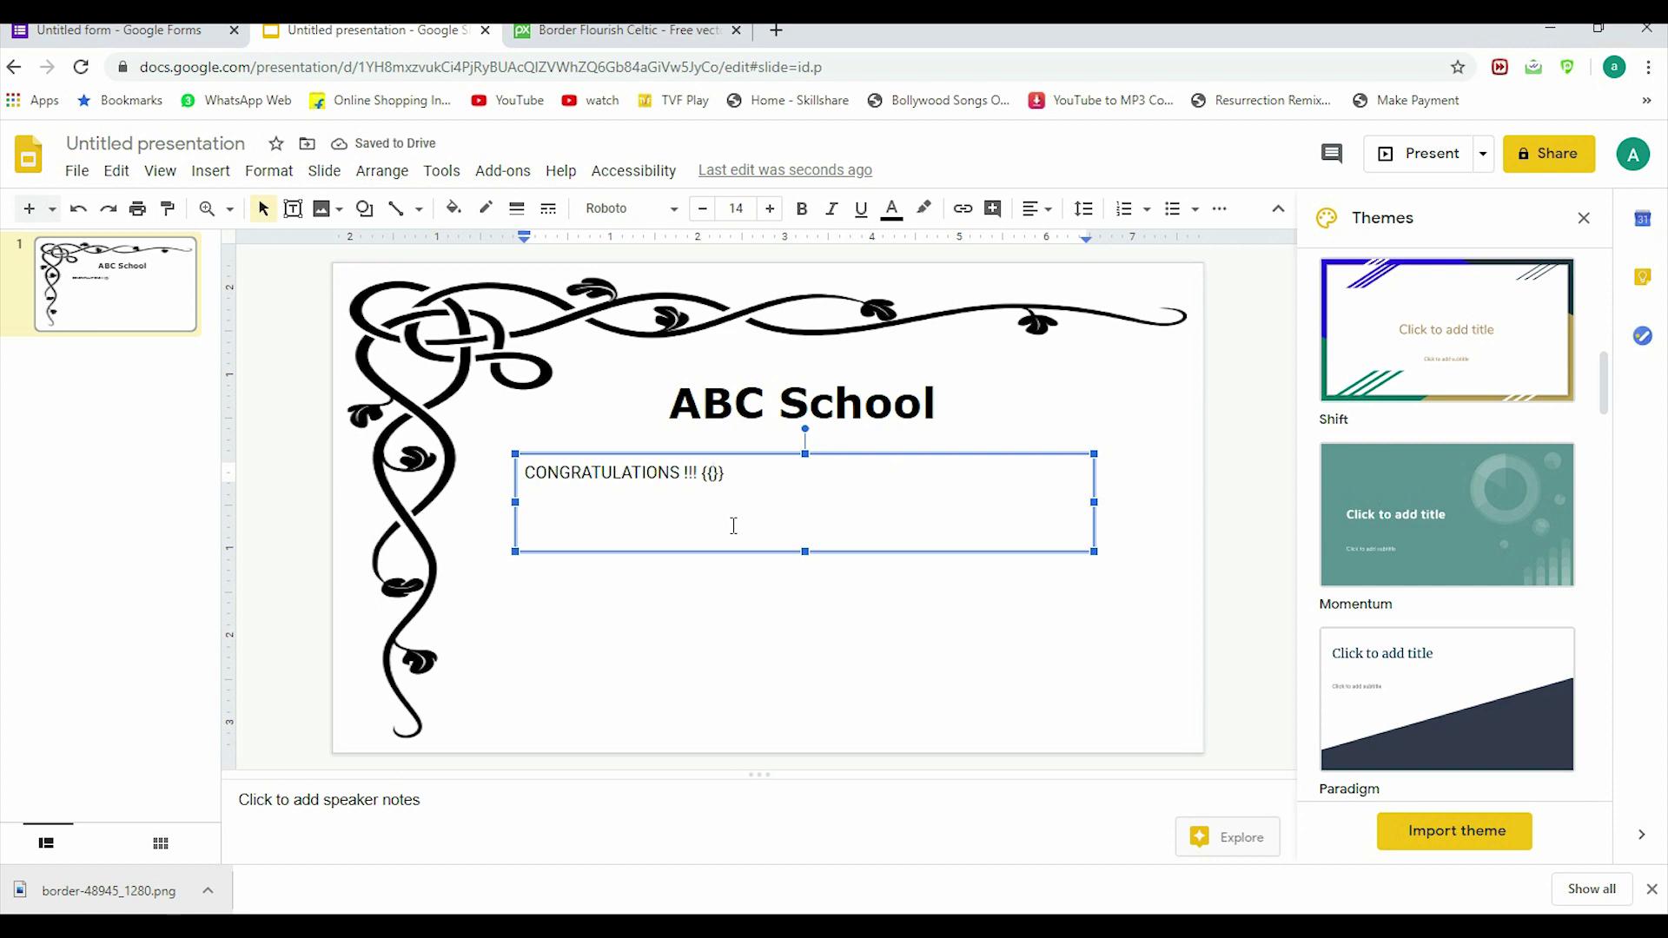
pyautogui.write('FULL')
pyautogui.press('BackSpace')
pyautogui.press('BackSpace')
pyautogui.press('BackSpace')
pyautogui.press('BackSpace')
pyautogui.write('fullname')
# Step: In the quiz form, show the Certify'em controls and preview all certificate templates
pyautogui.click(131, 30)
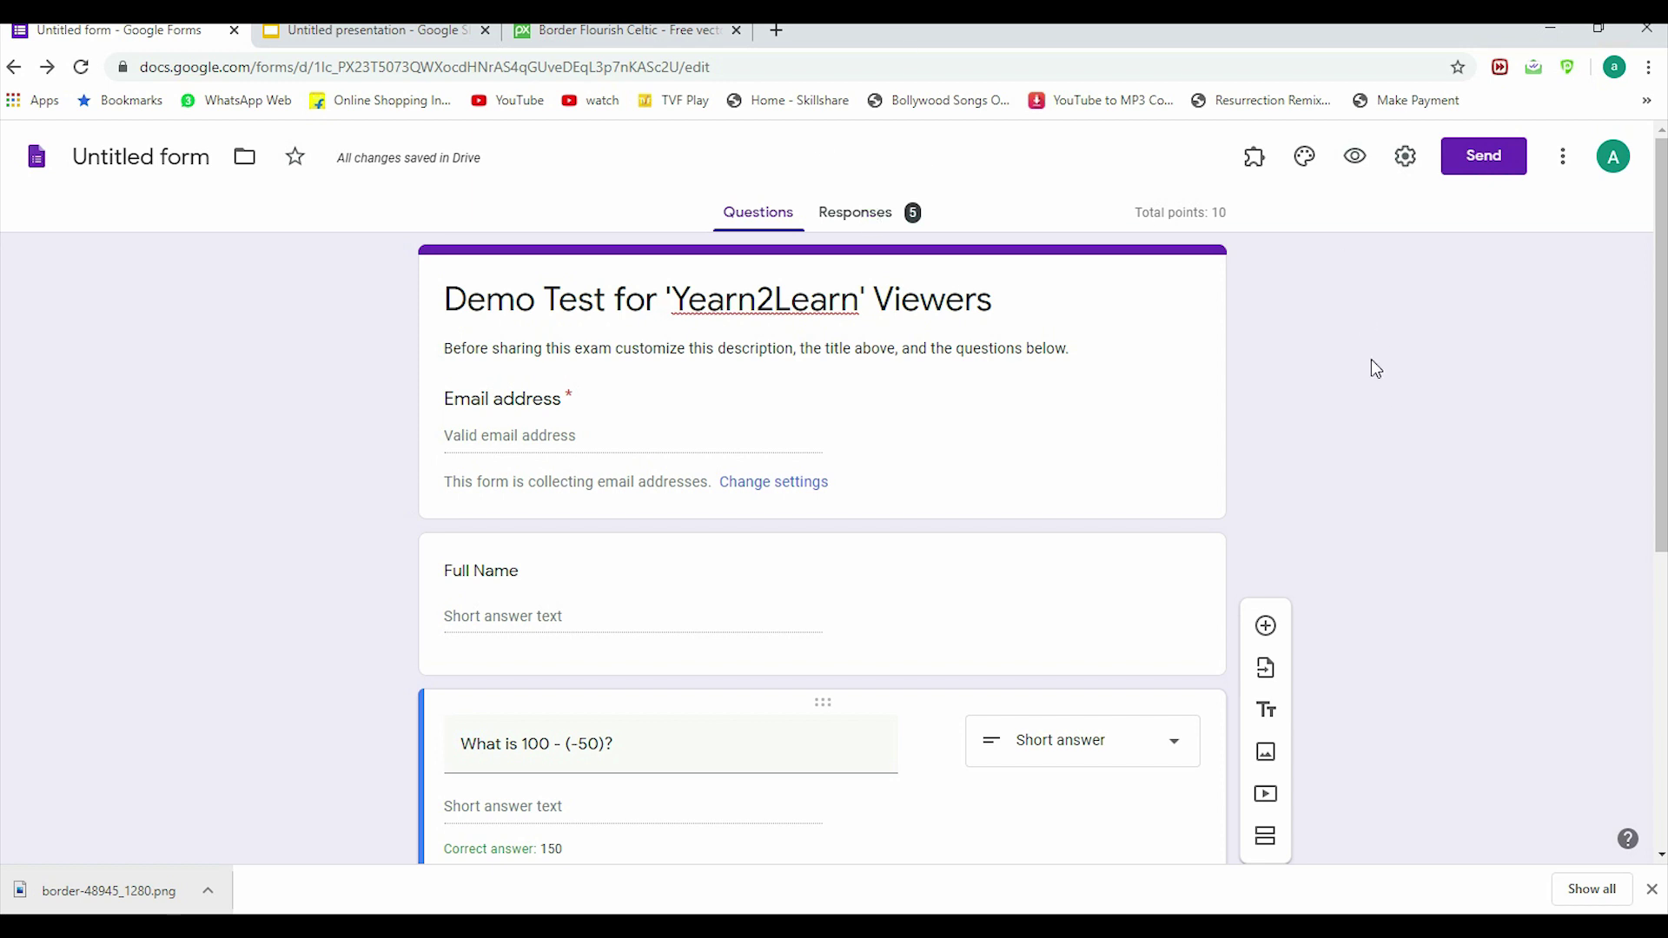
pyautogui.click(1255, 170)
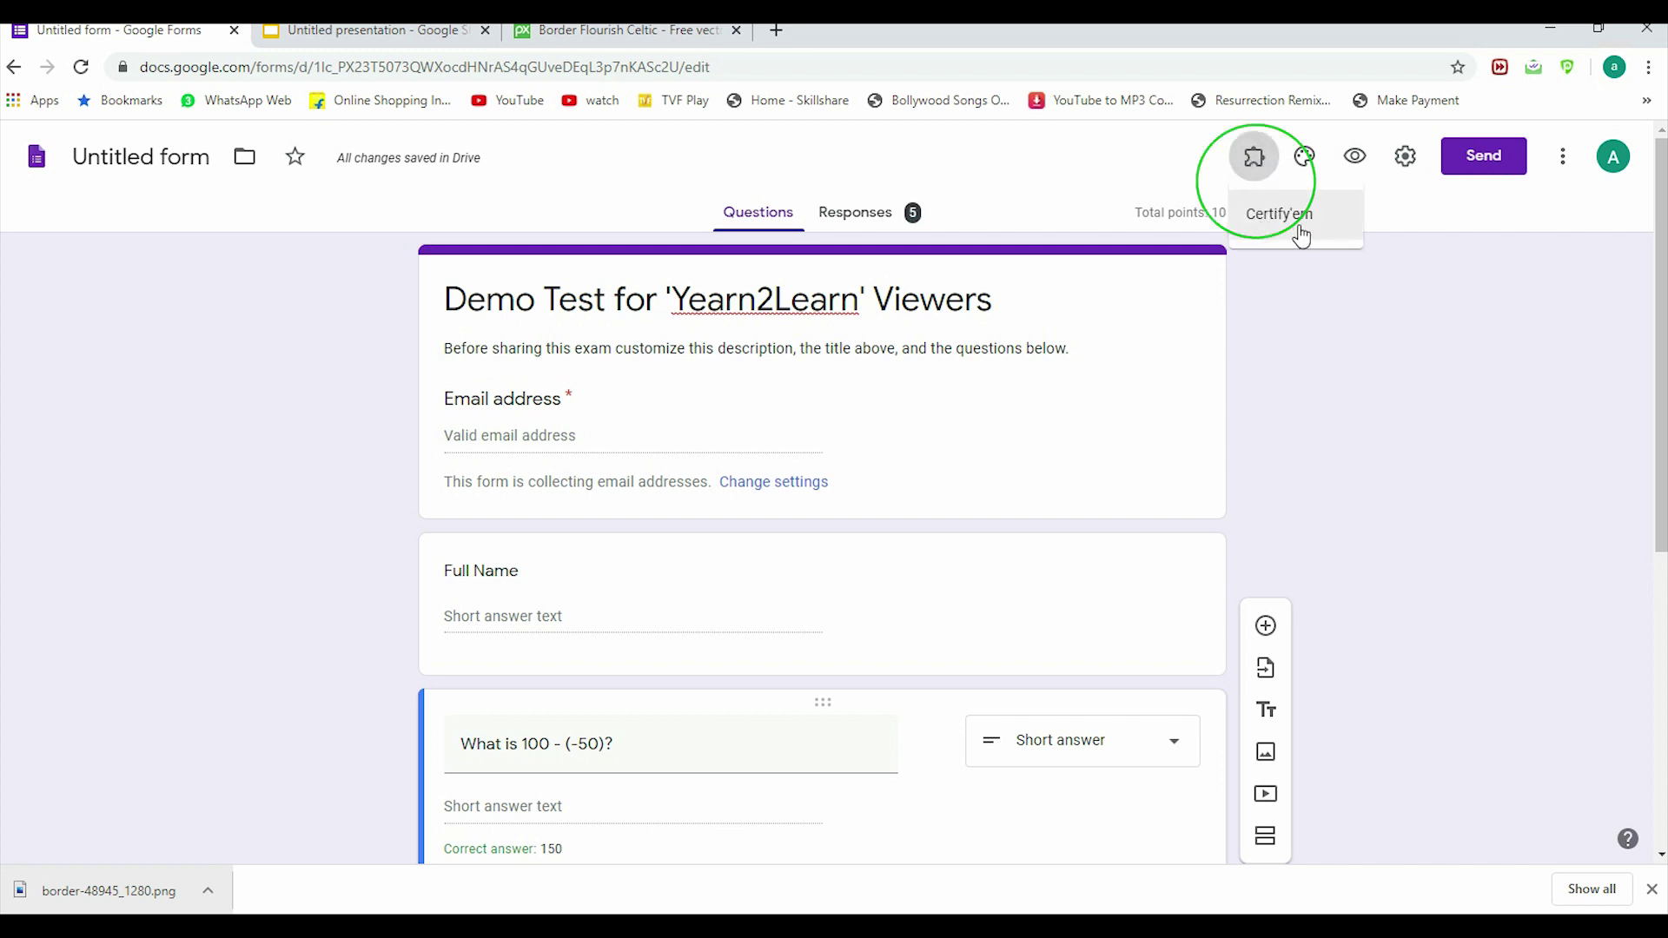
pyautogui.click(1301, 228)
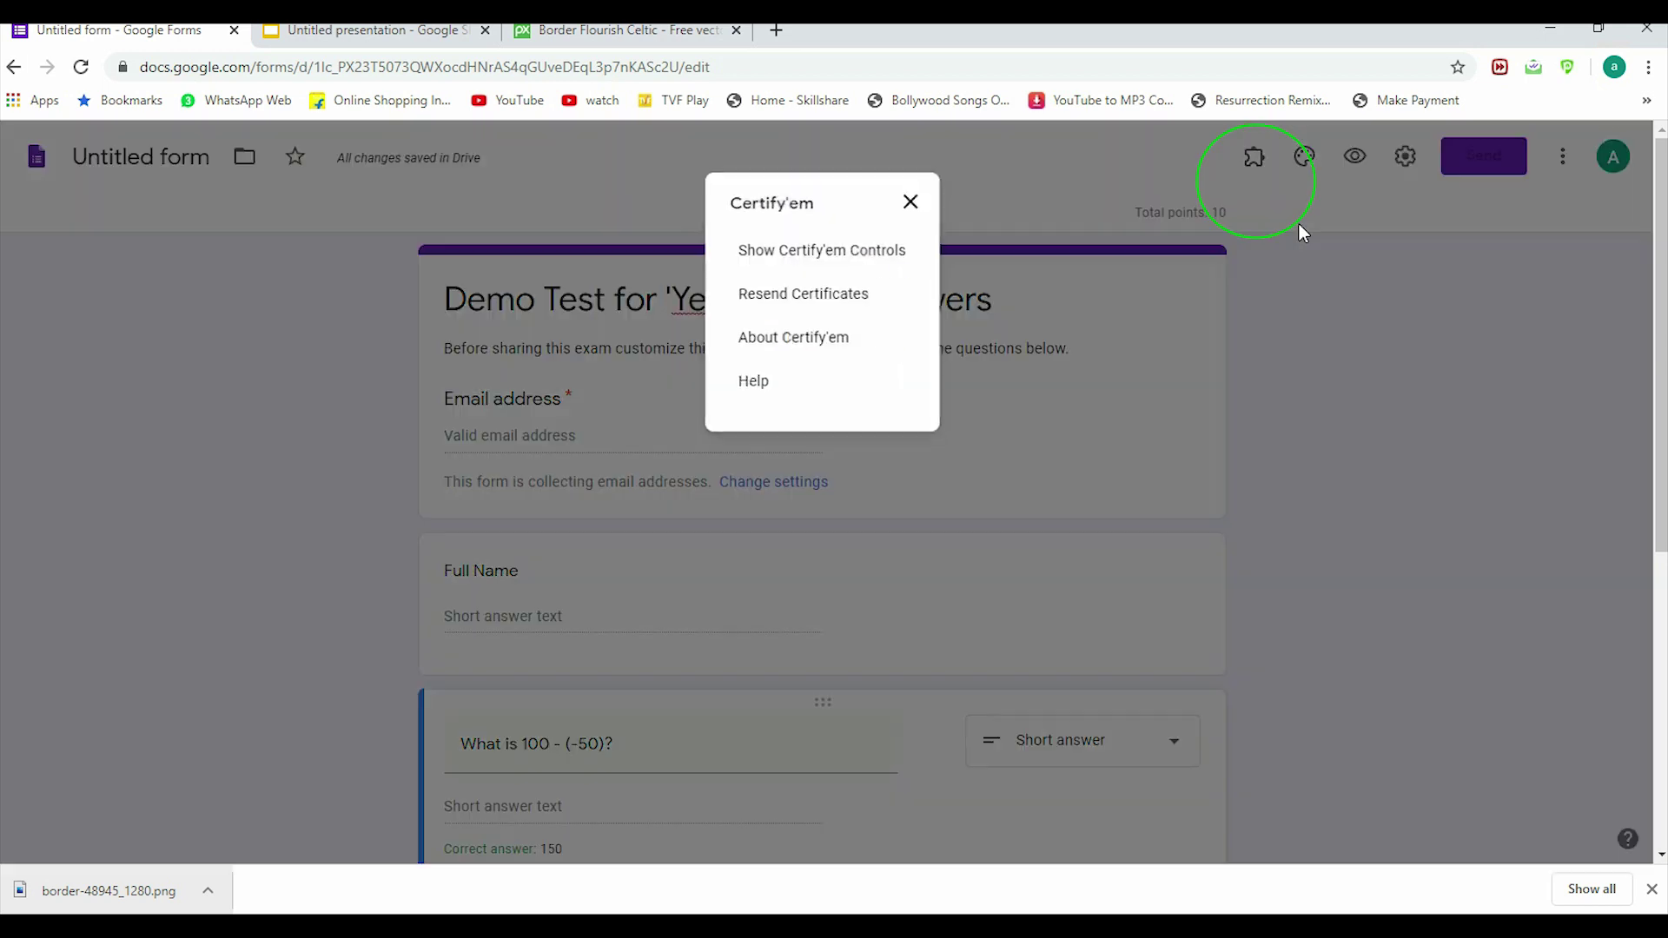
pyautogui.click(825, 255)
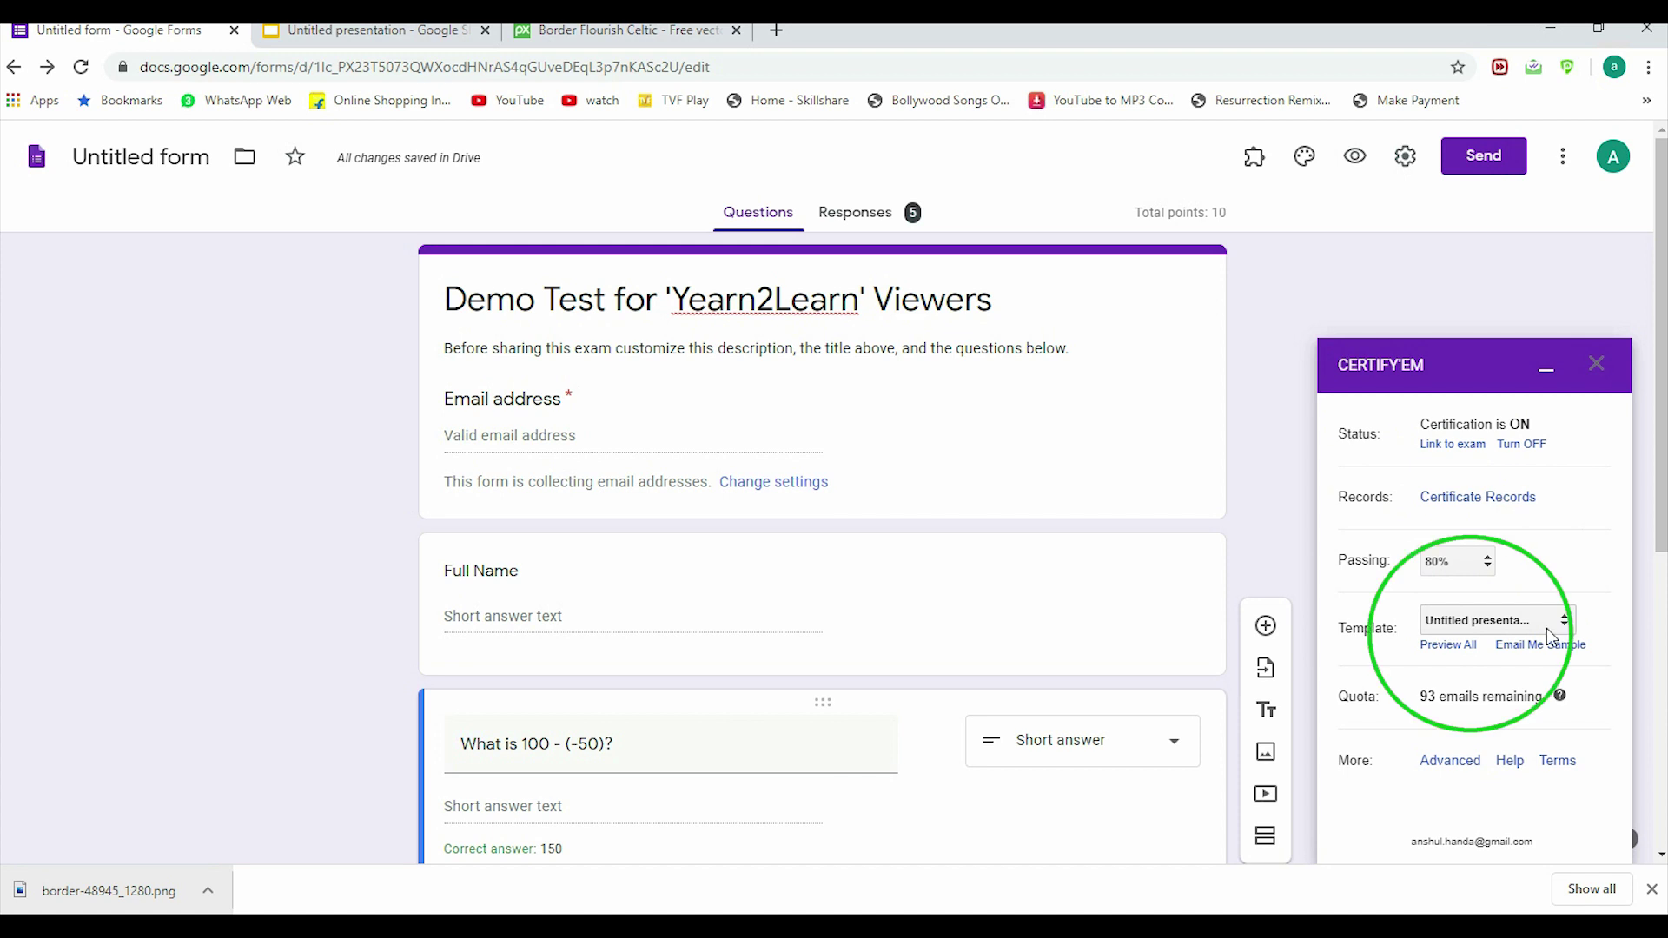
pyautogui.click(1447, 644)
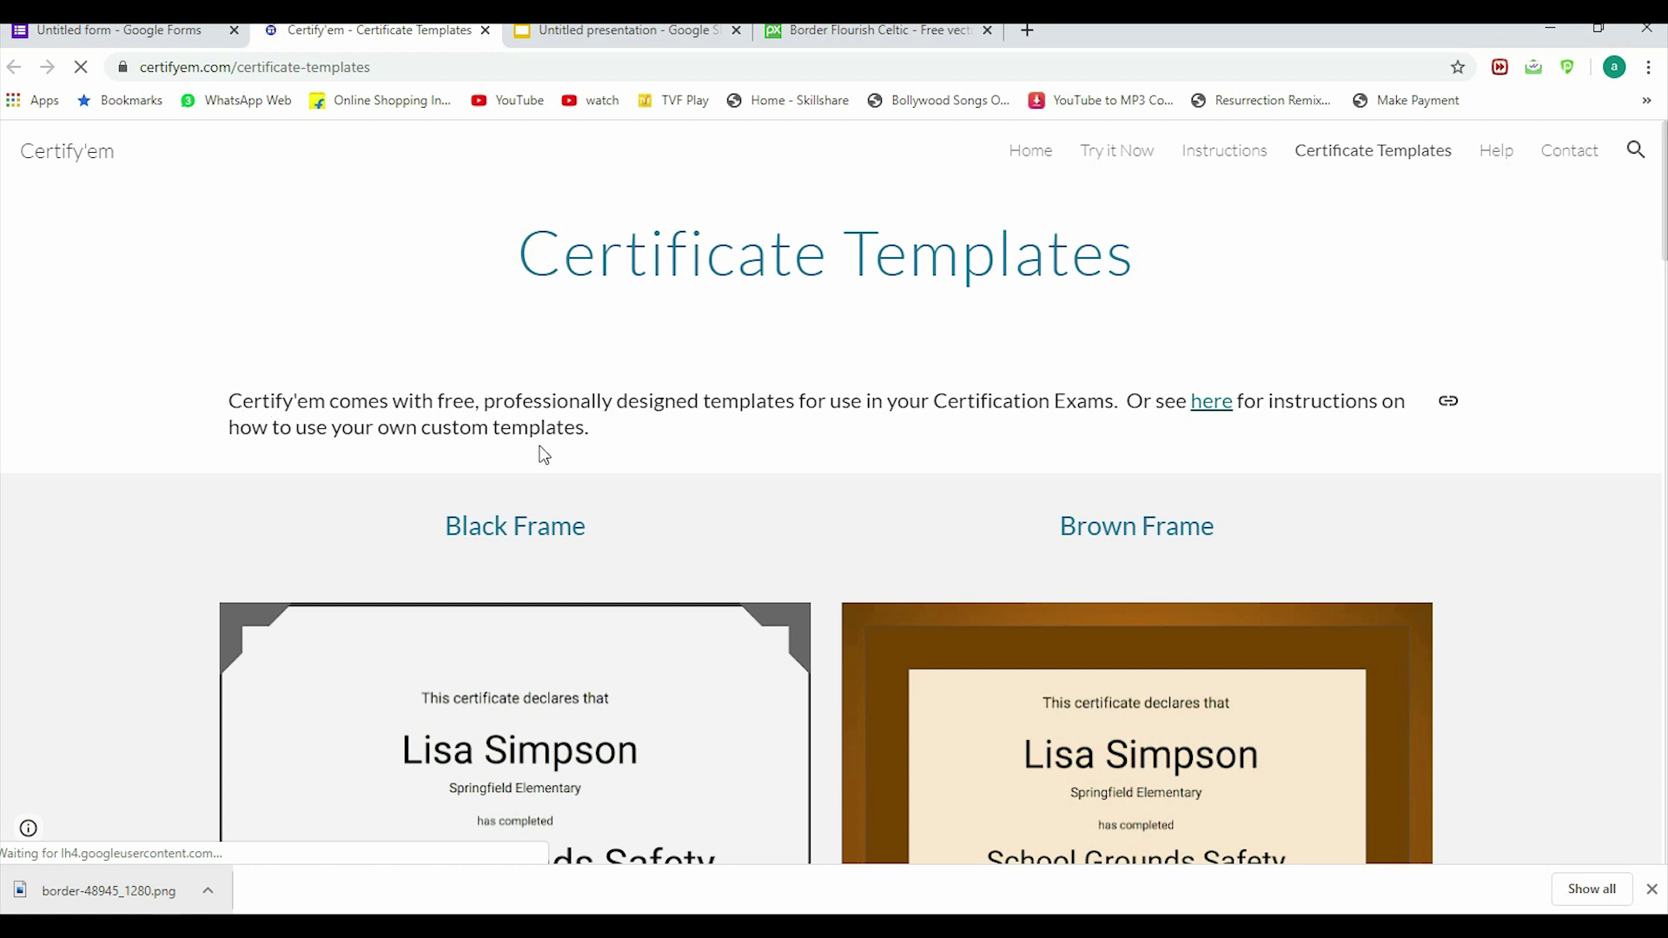
# Step: Open Certify'em's custom template instructions and scroll to the merge tag table
pyautogui.click(1209, 409)
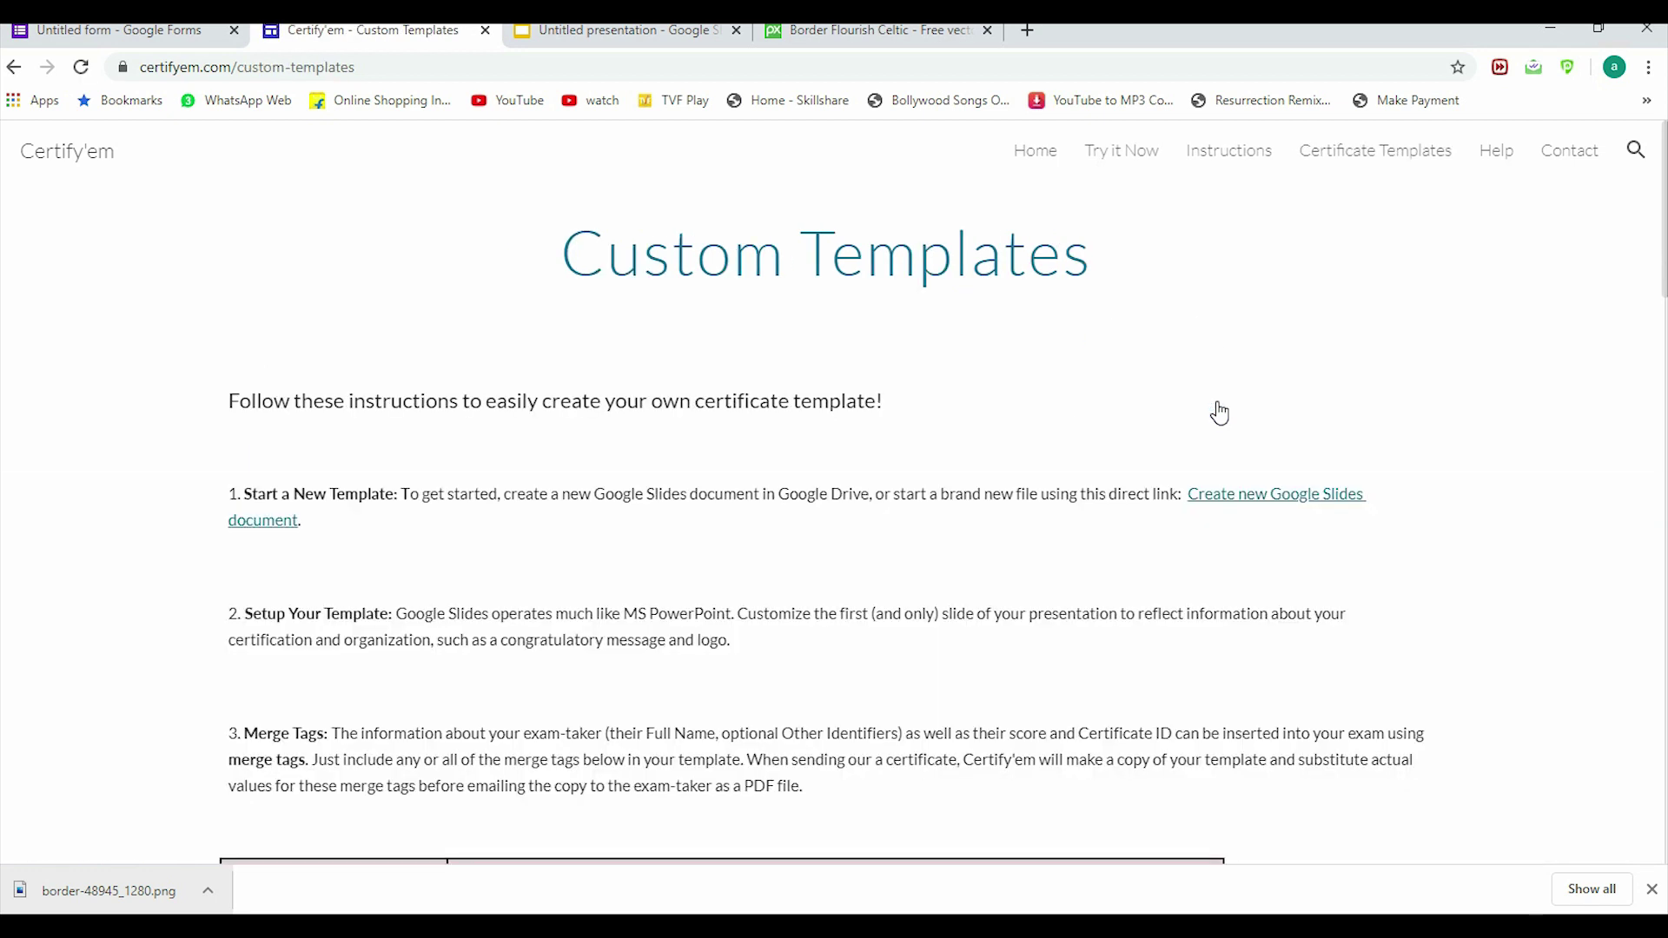
pyautogui.scroll(-2, 356, 314)
pyautogui.scroll(-5, 373, 296)
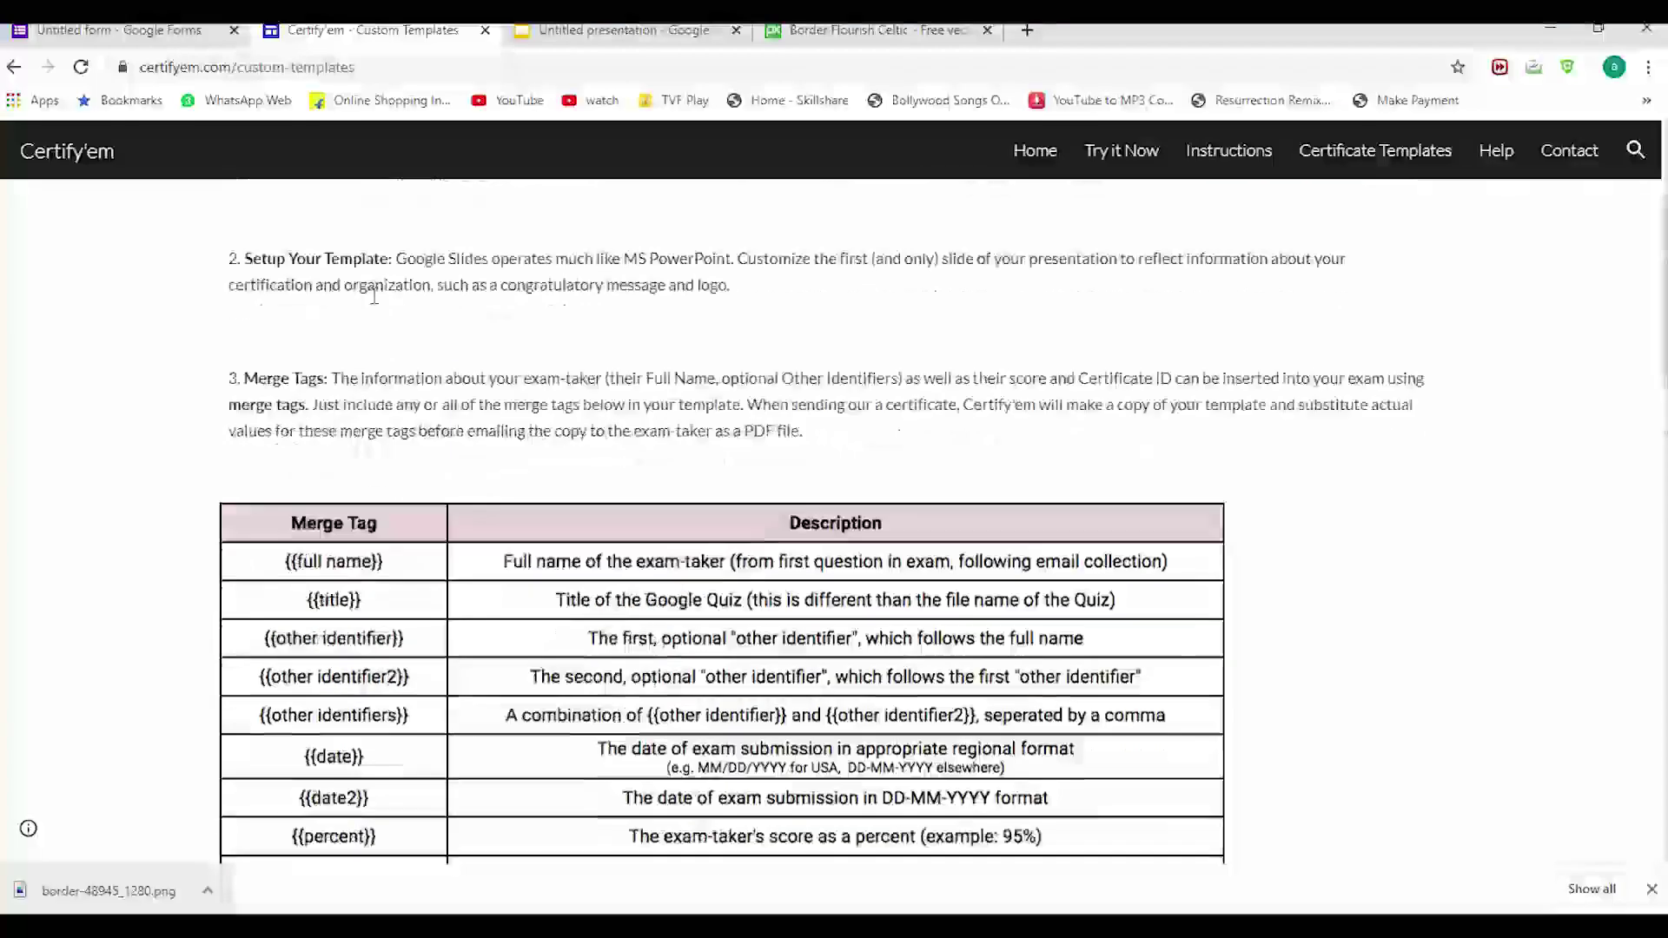
pyautogui.scroll(1, 374, 293)
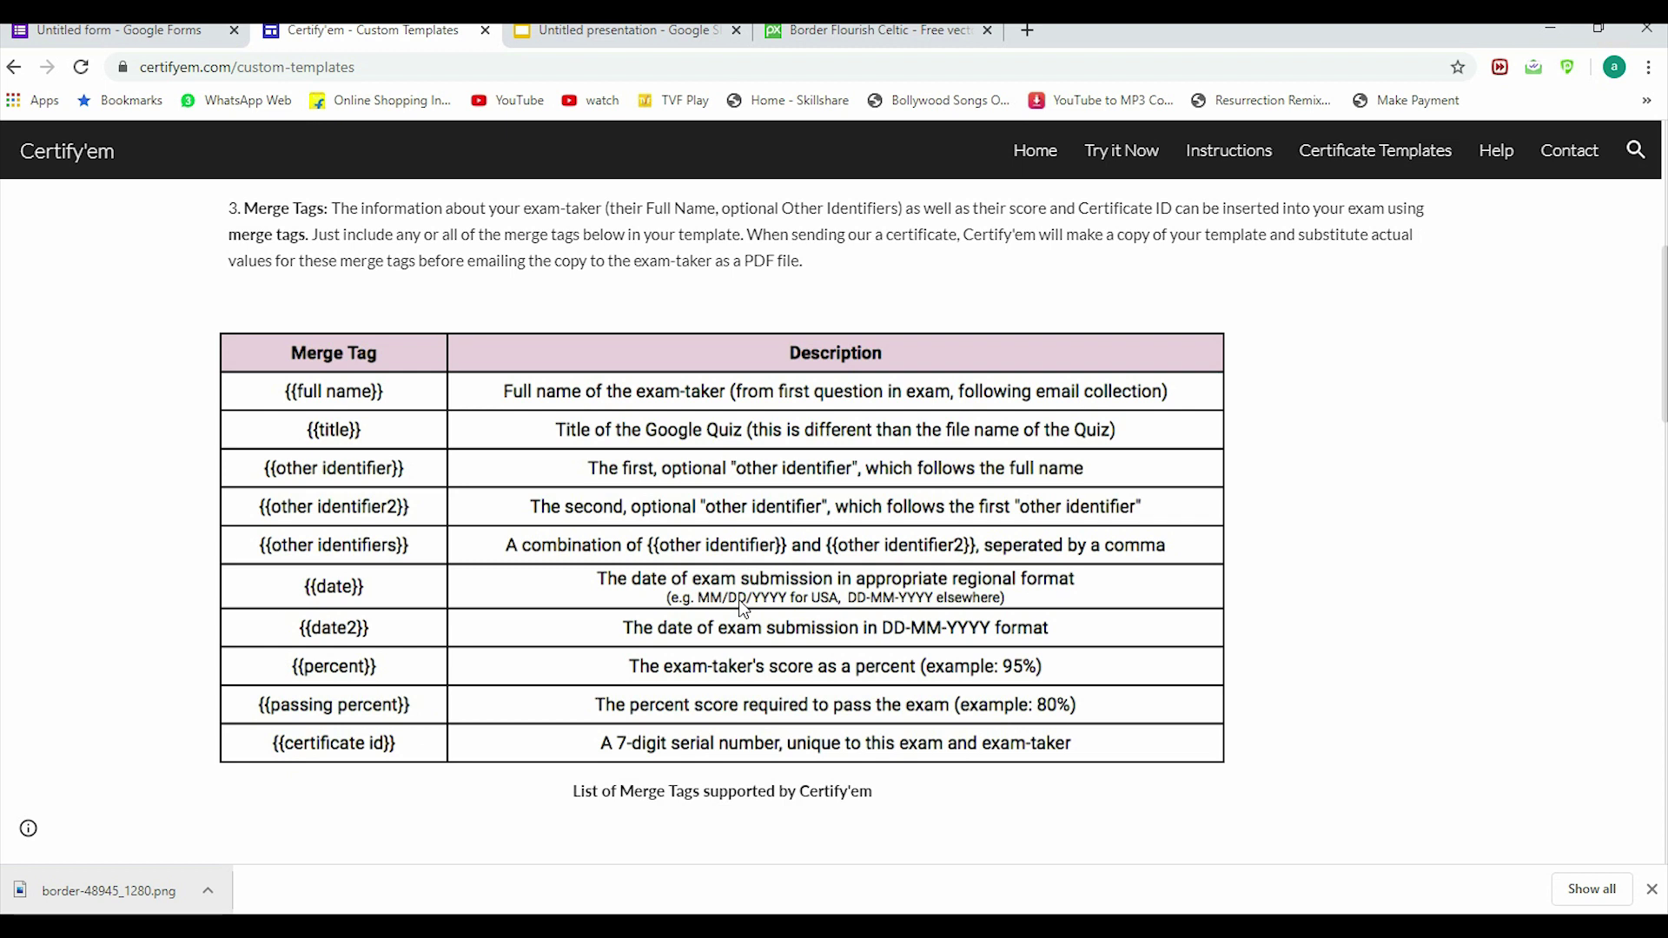
pyautogui.click(632, 32)
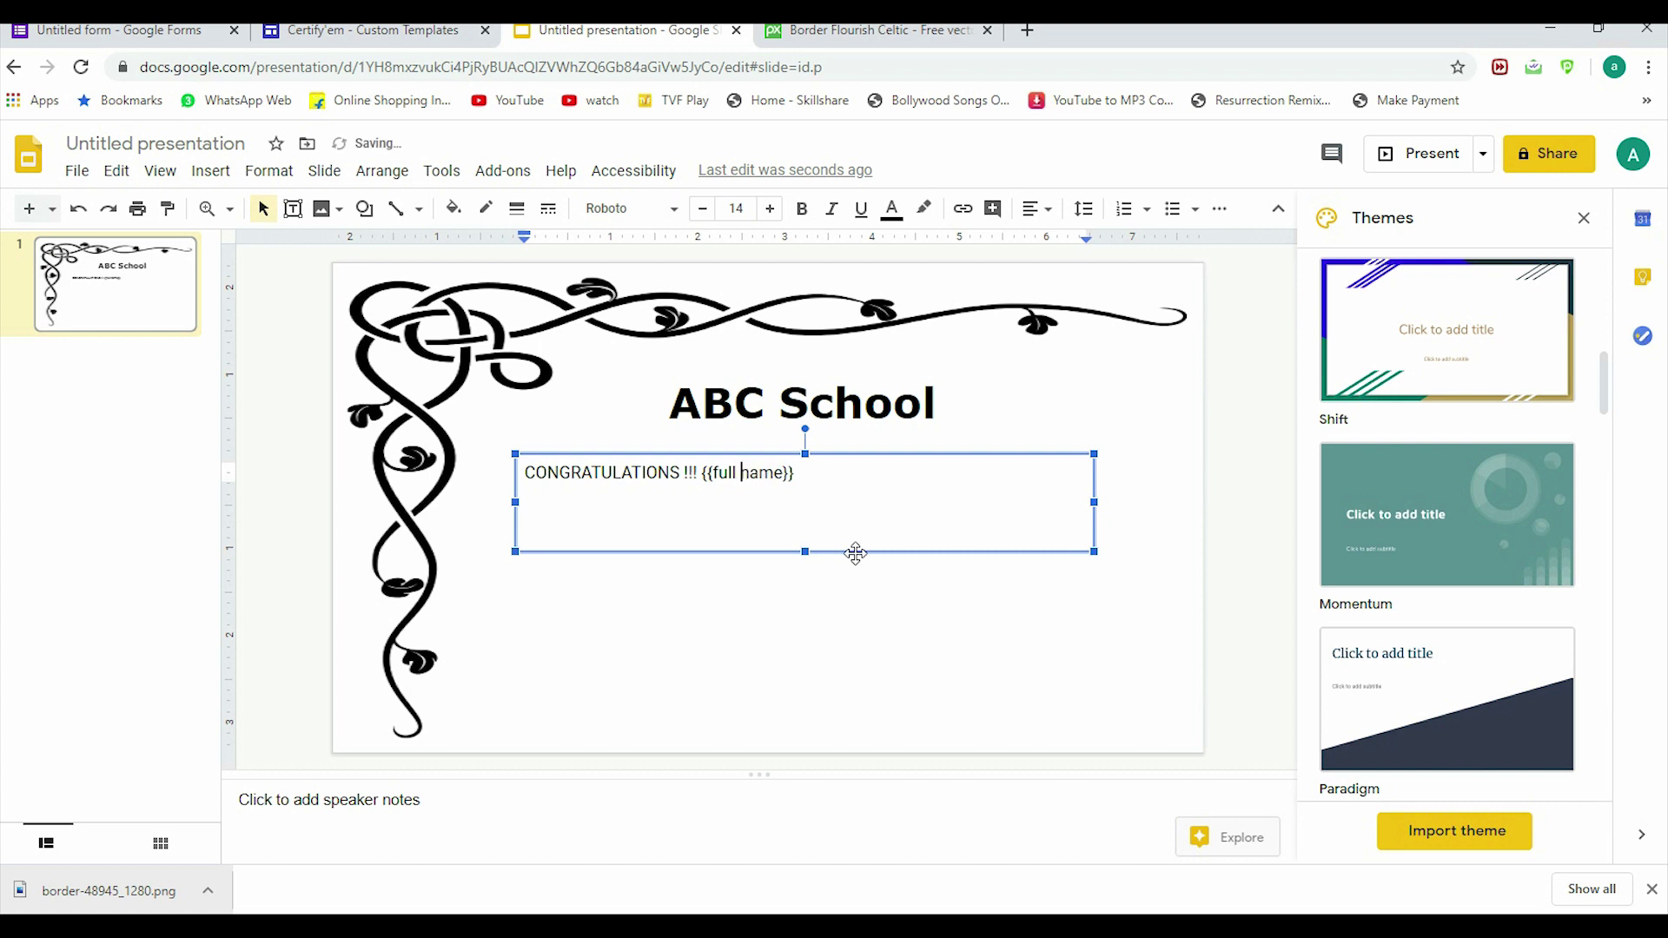
# Step: Remove the stray space so the merge tag reads exactly {{full name}}
pyautogui.click(786, 475)
pyautogui.press('BackSpace')
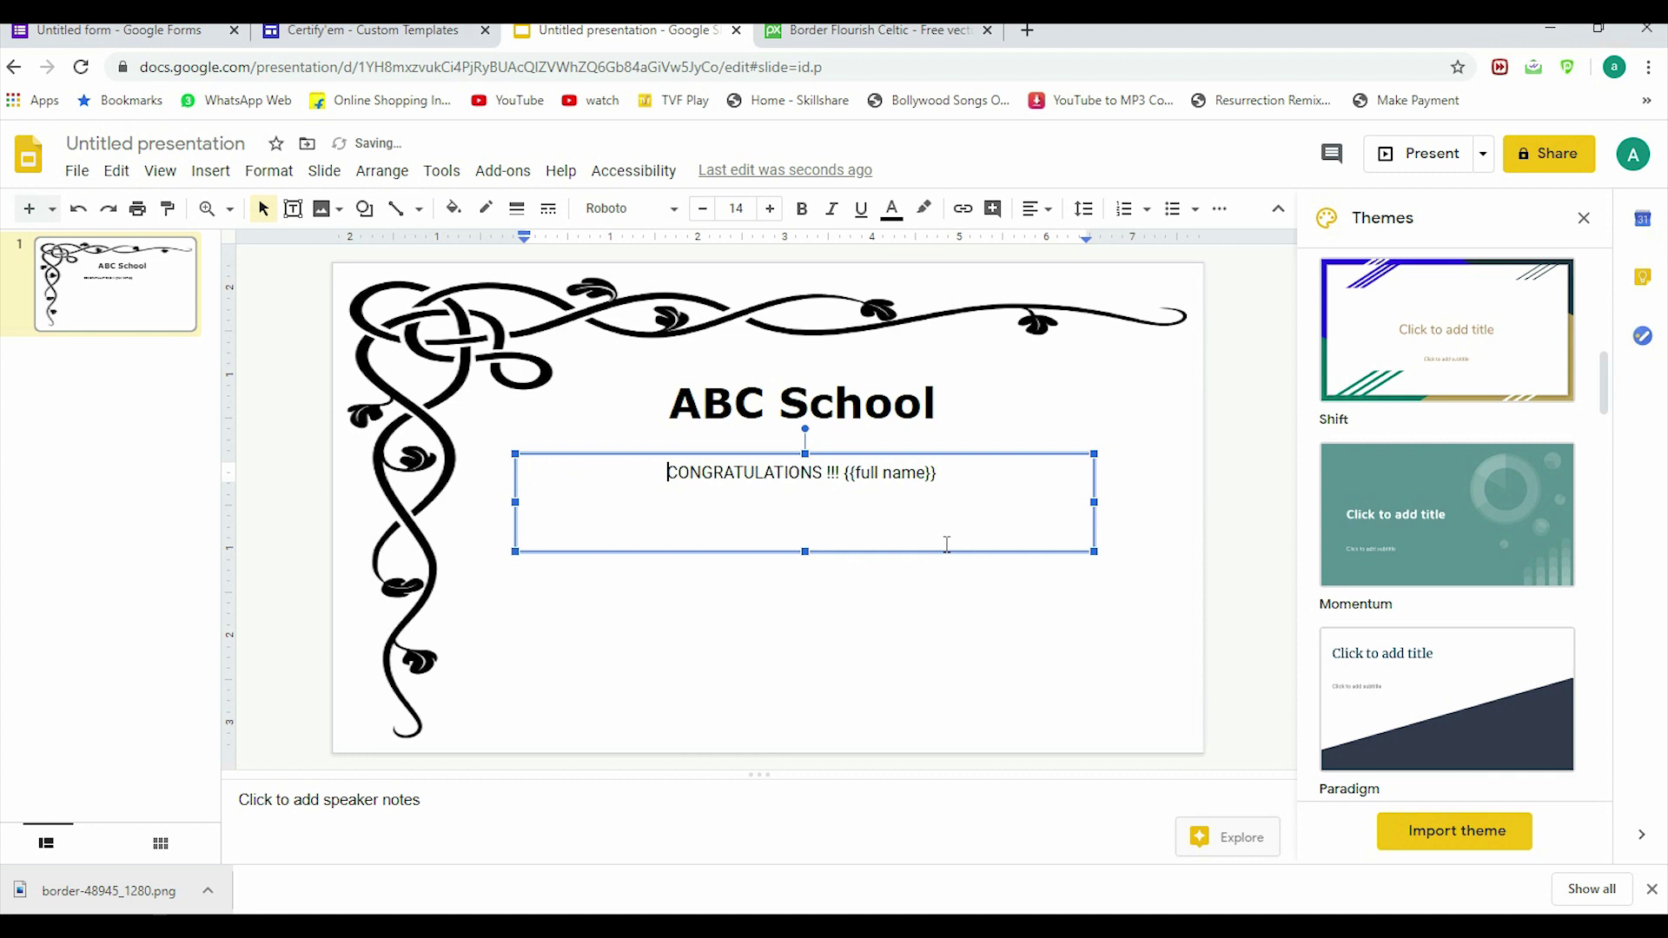
# Step: Set the congratulations line to font size 19 and remove its leading spaces
pyautogui.hotkey('shift', 'End')
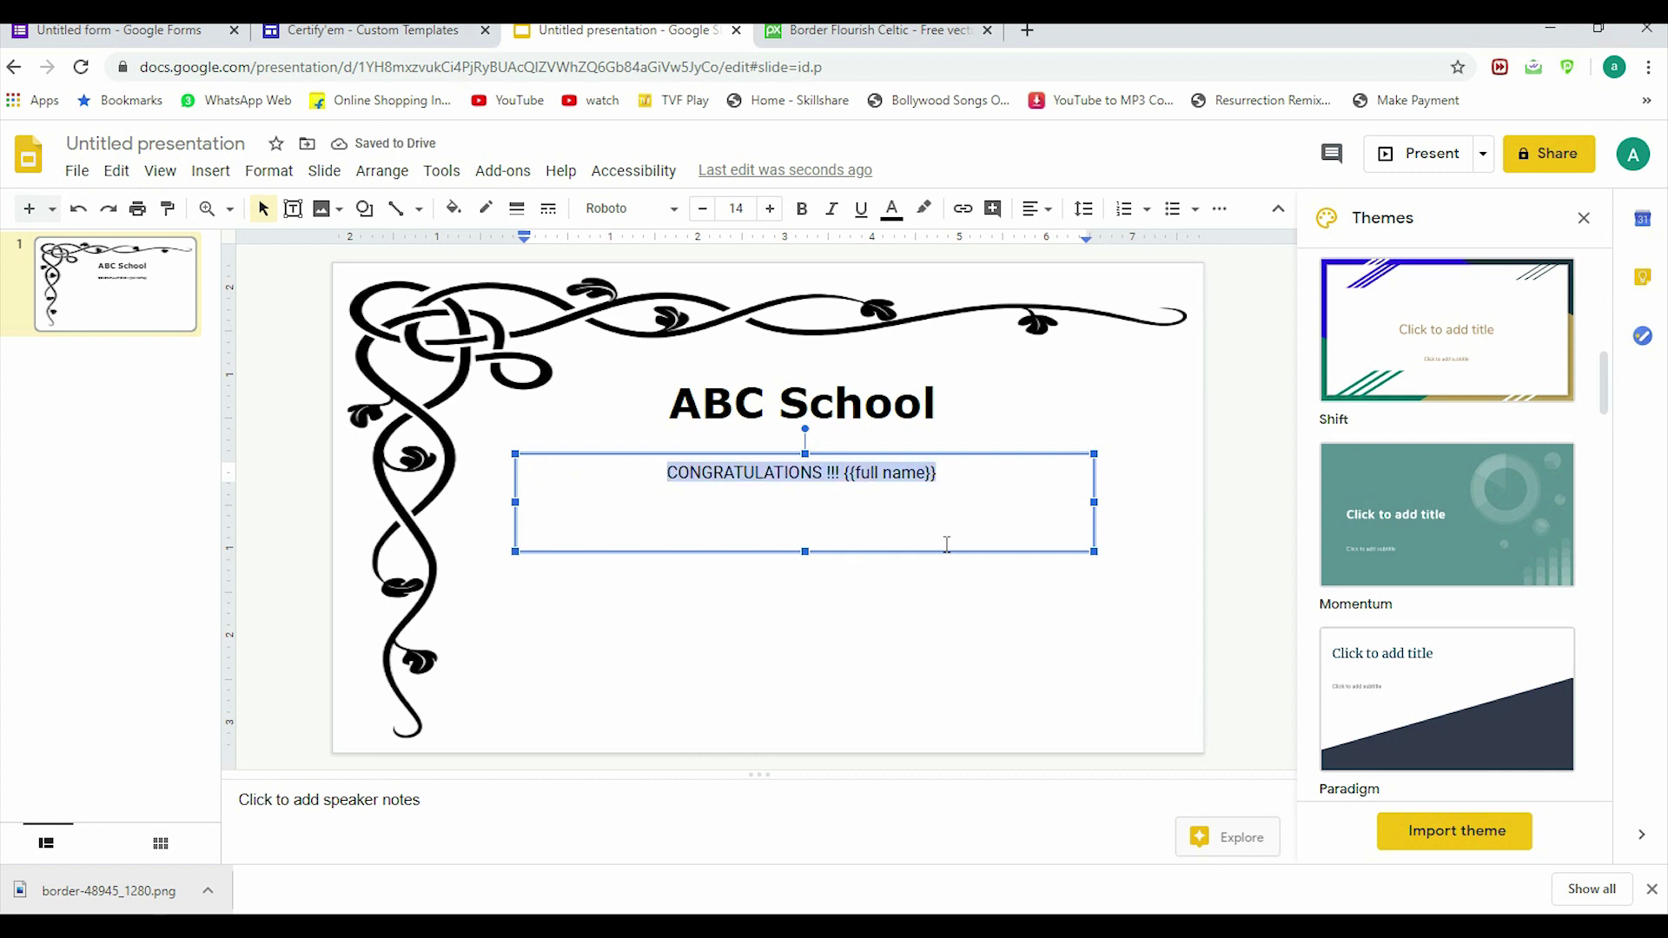
pyautogui.press('Tab')
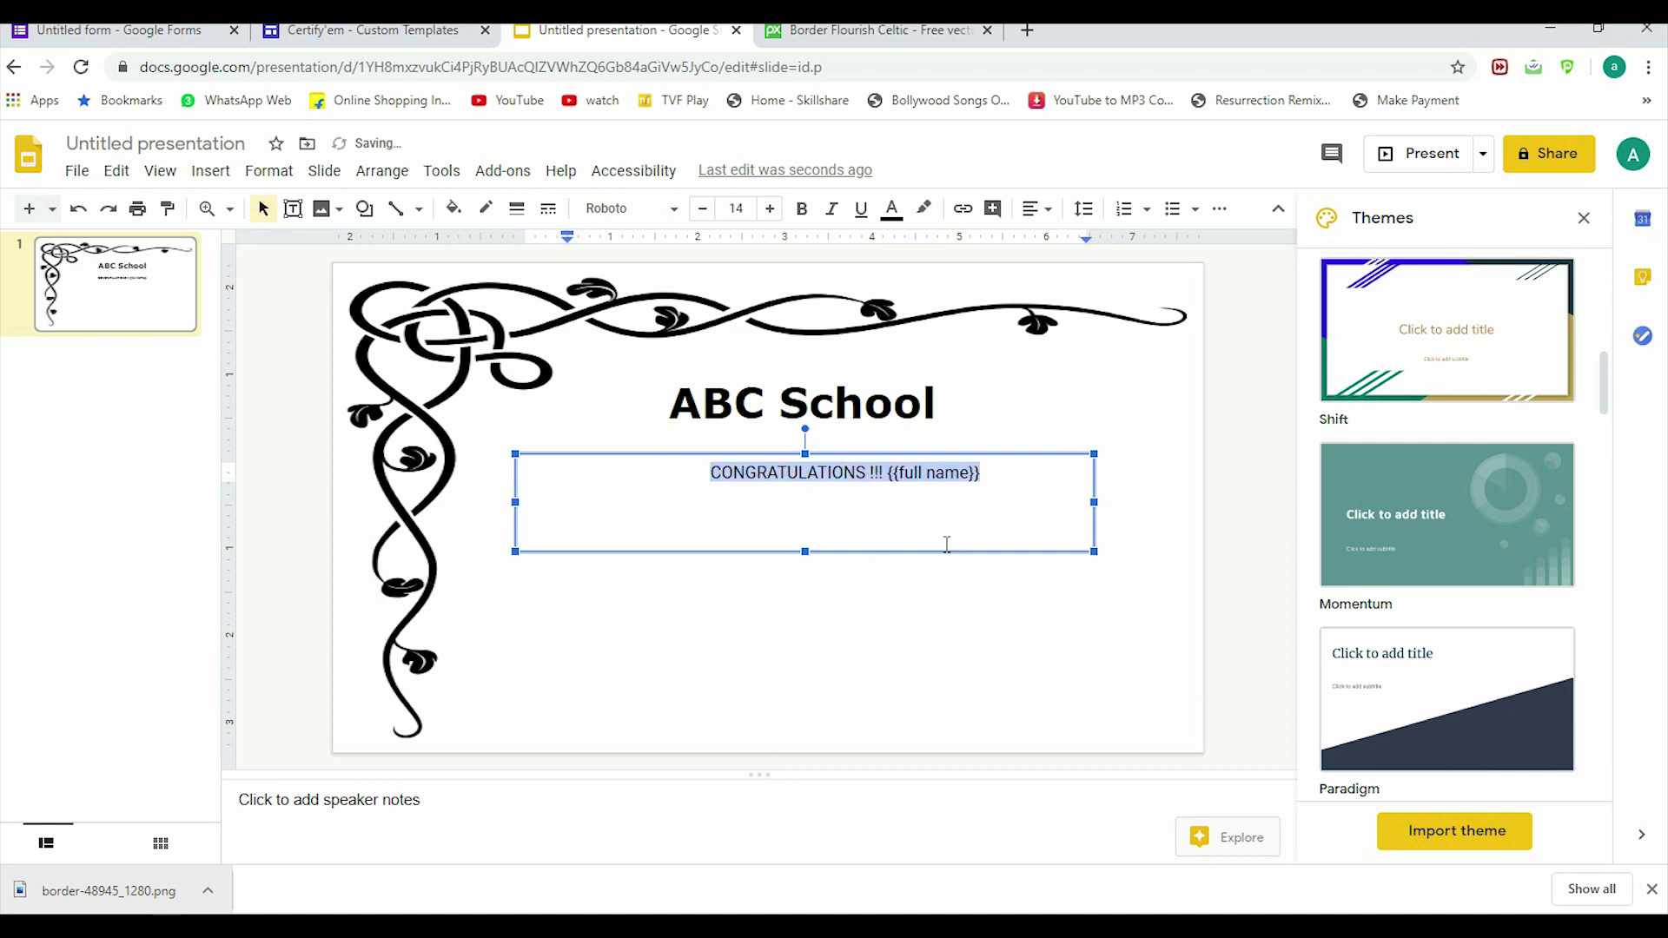
pyautogui.press('Left')
pyautogui.press('BackSpace')
pyautogui.press('BackSpace')
pyautogui.press('BackSpace')
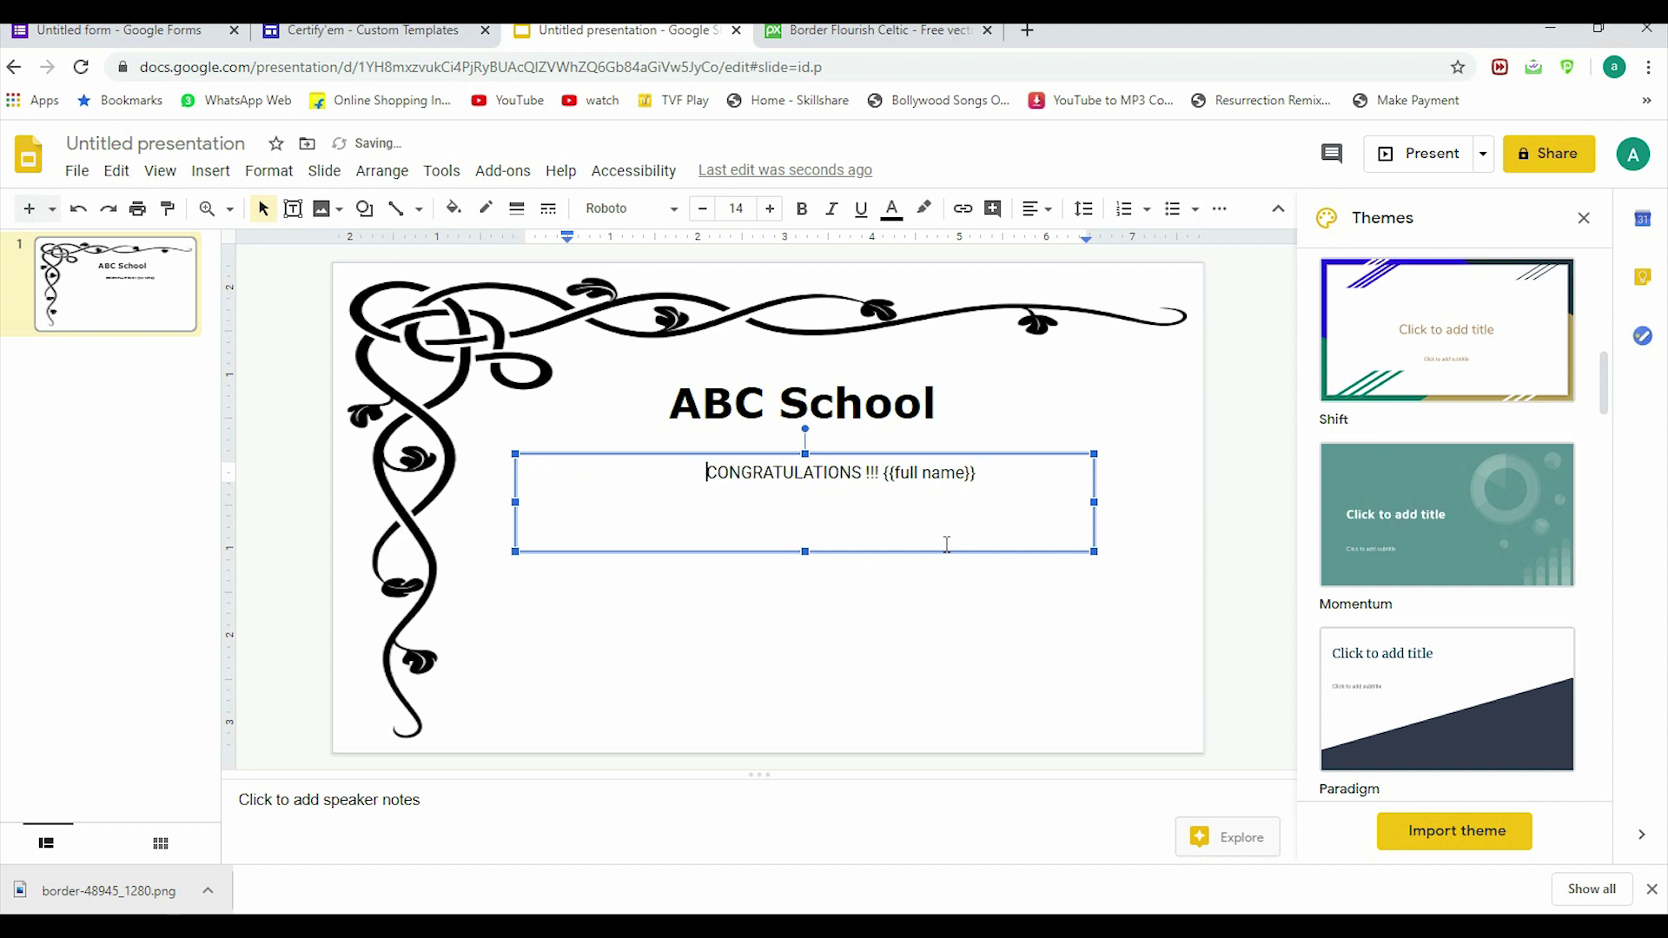
pyautogui.press('BackSpace')
pyautogui.press('BackSpace')
pyautogui.press('BackSpace')
pyautogui.press('BackSpace')
pyautogui.press('BackSpace')
pyautogui.press('BackSpace')
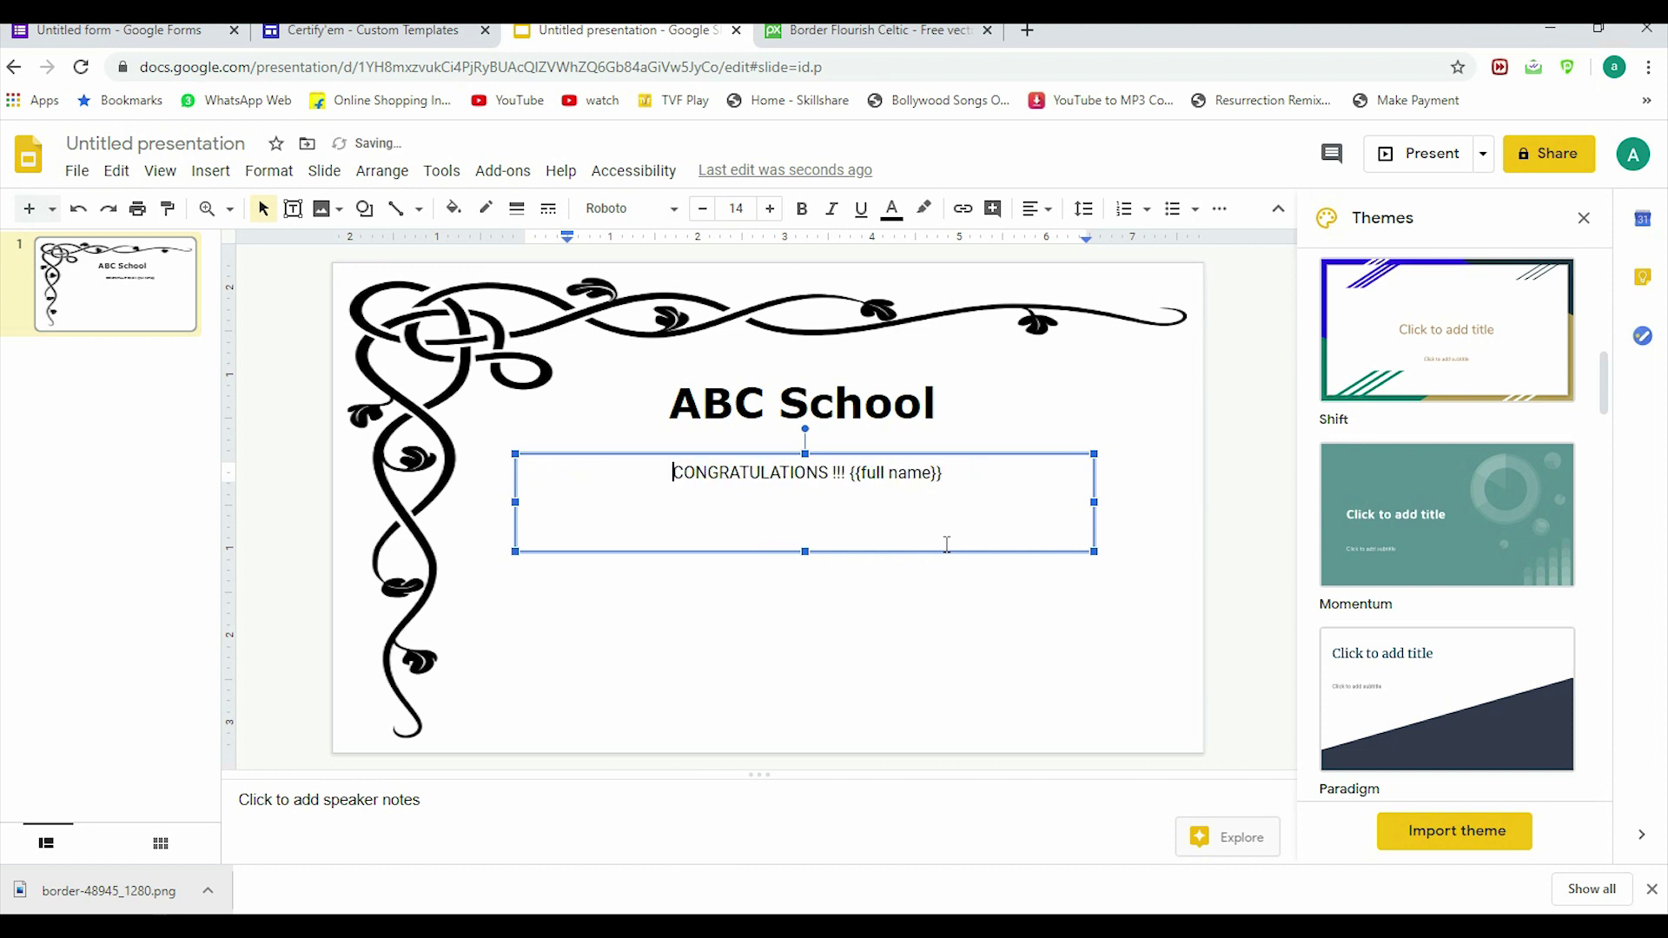
pyautogui.tripleClick(838, 473)
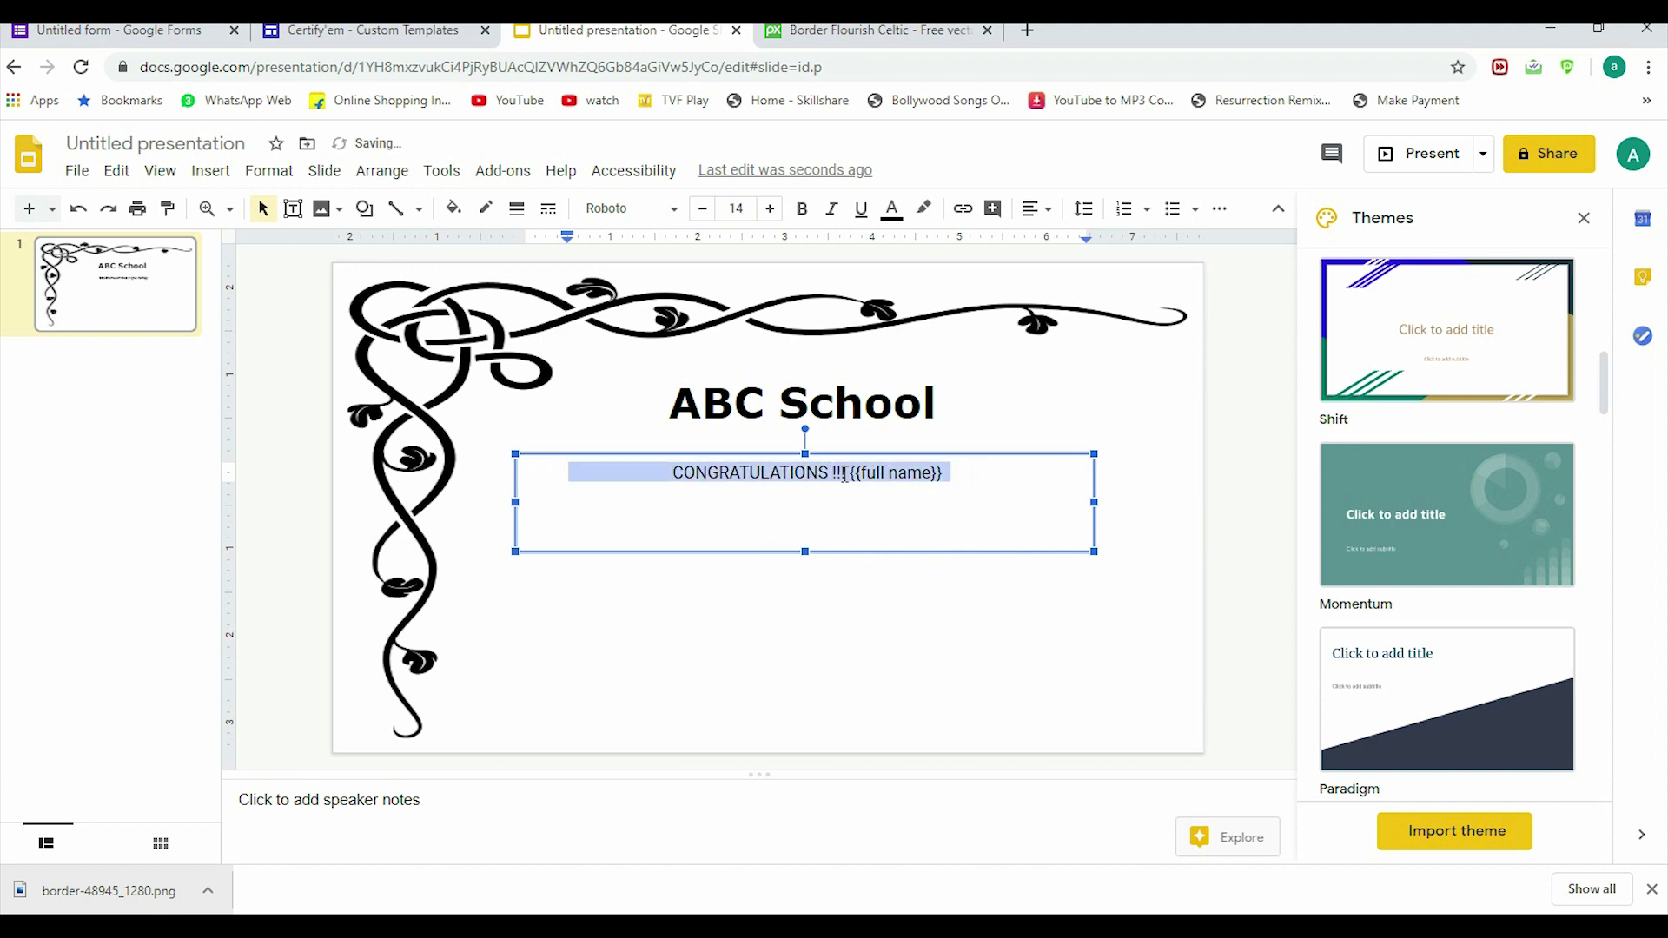
pyautogui.click(769, 215)
pyautogui.click(769, 216)
pyautogui.click(769, 215)
pyautogui.click(769, 216)
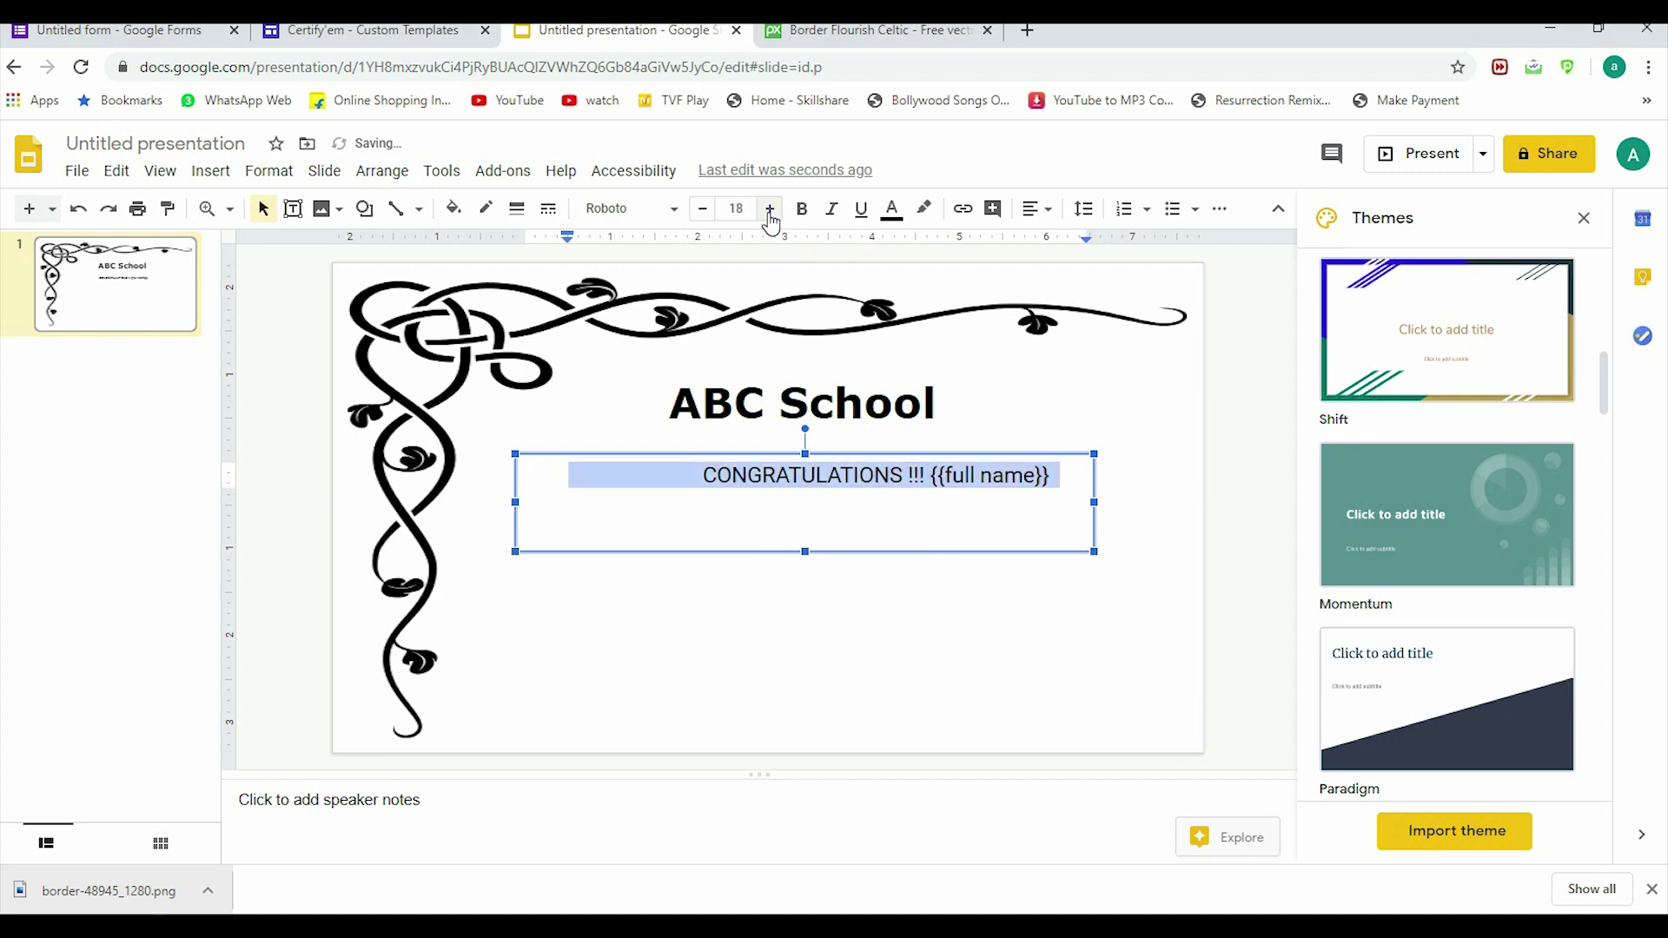
pyautogui.click(769, 216)
pyautogui.click(709, 474)
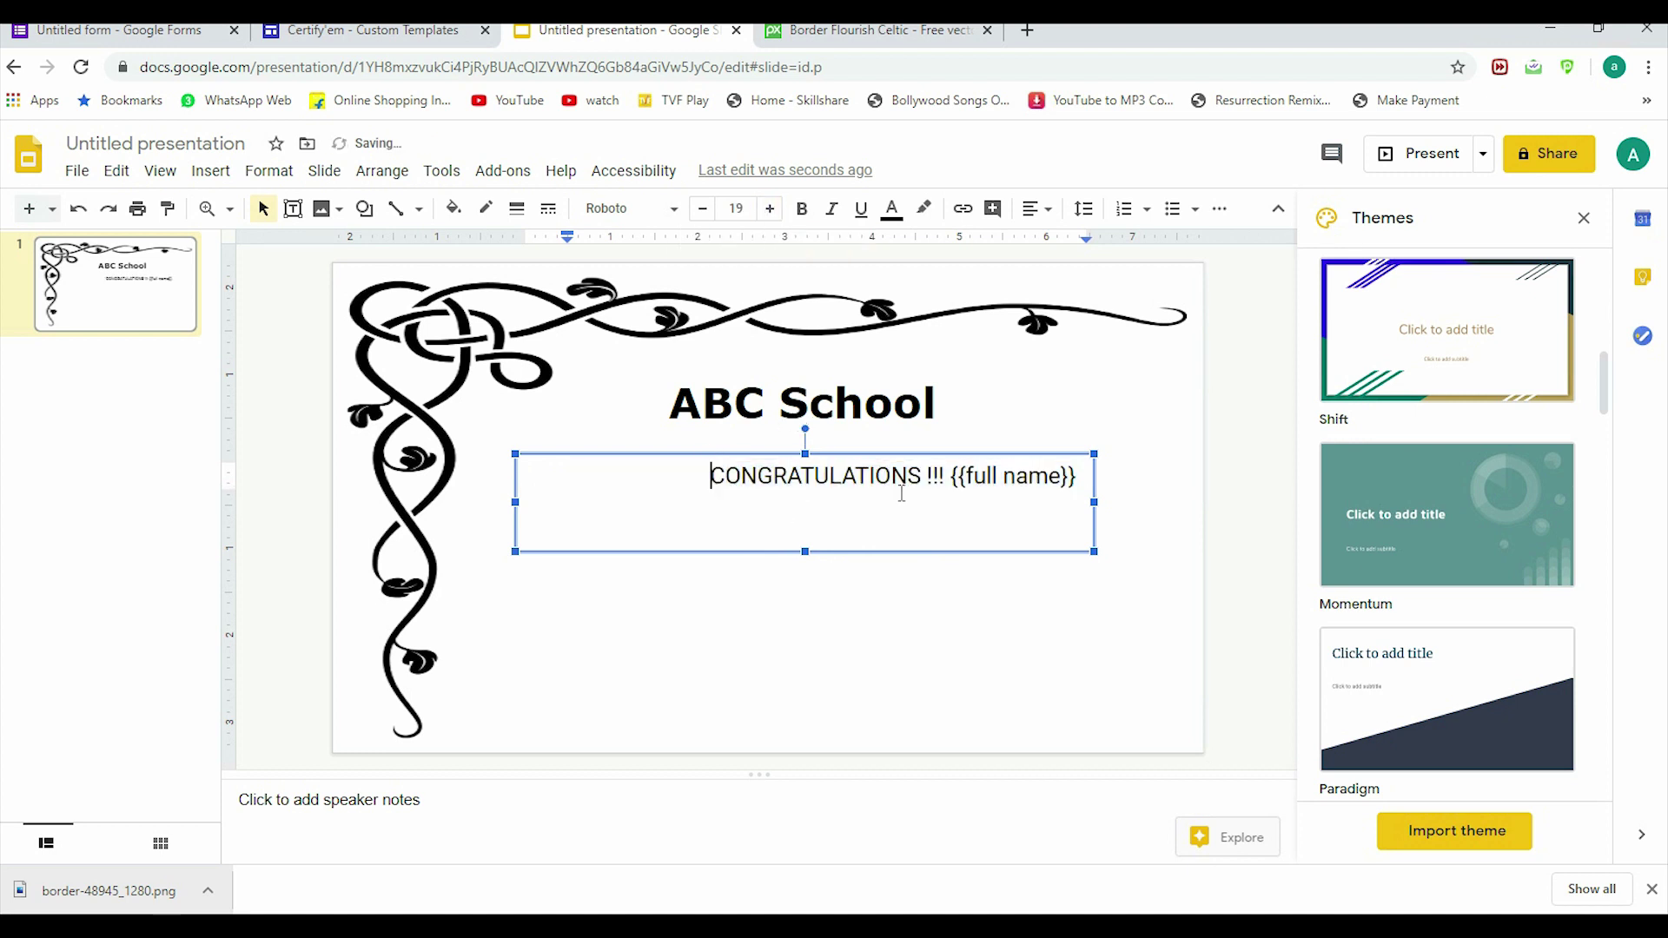
pyautogui.press('BackSpace')
pyautogui.press('BackSpace')
pyautogui.press('BackSpace')
pyautogui.press('BackSpace')
pyautogui.press('BackSpace')
pyautogui.press('BackSpace')
pyautogui.press('BackSpace')
pyautogui.press('BackSpace')
pyautogui.press('BackSpace')
pyautogui.press('BackSpace')
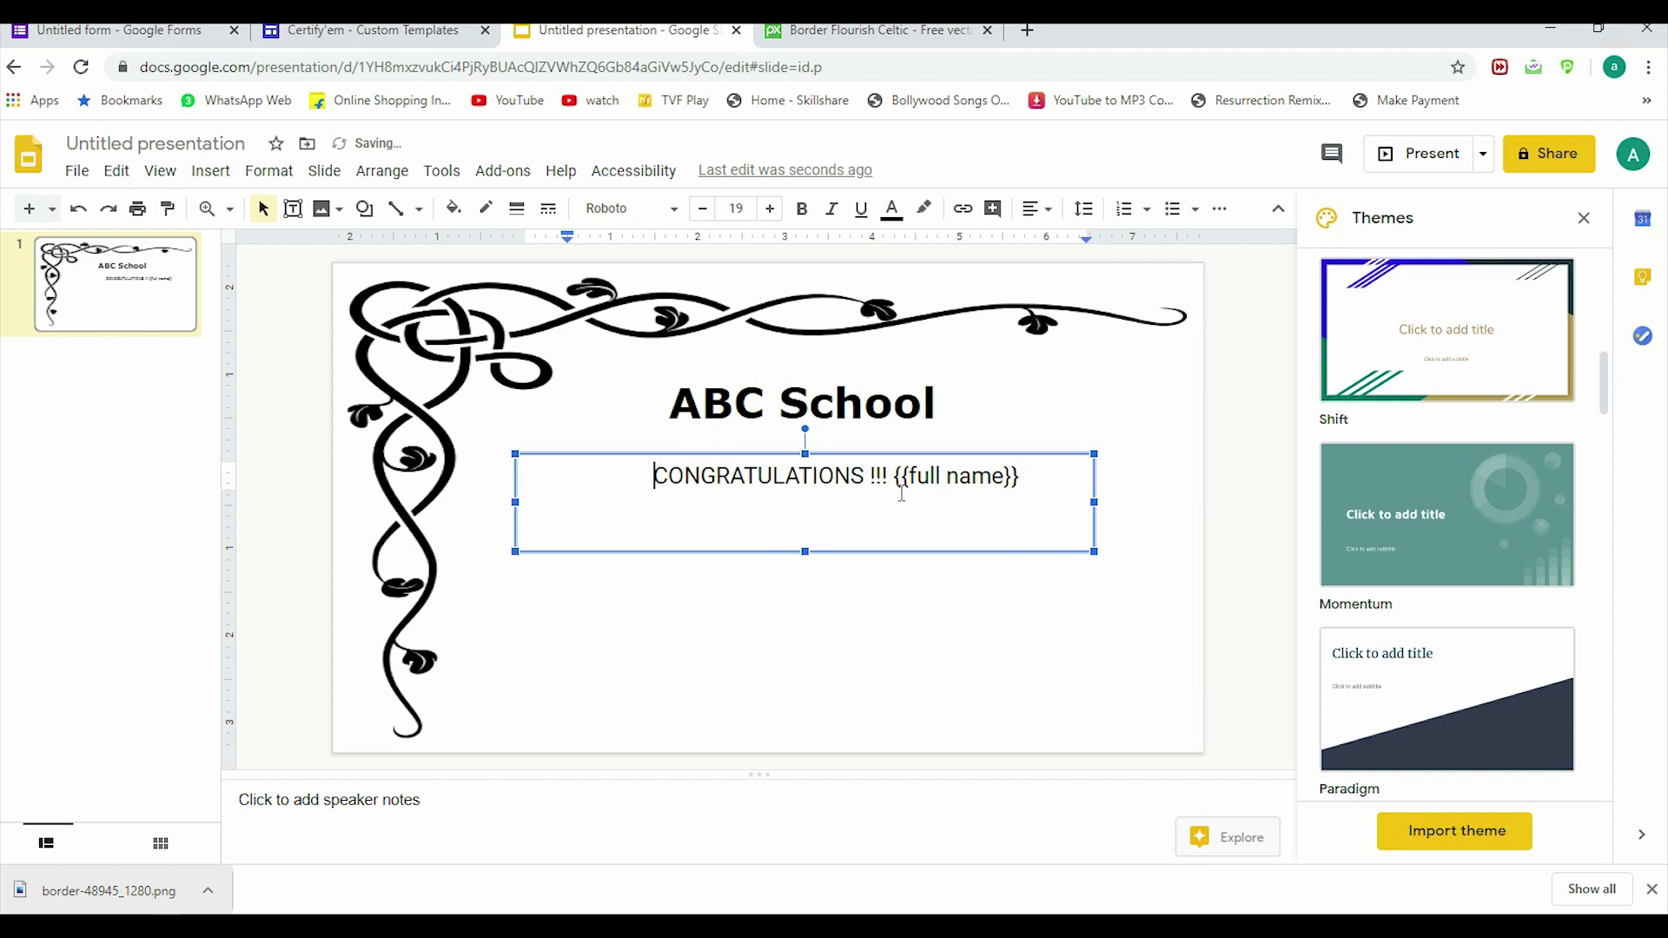
pyautogui.press('BackSpace')
pyautogui.press('BackSpace')
pyautogui.press('BackSpace')
pyautogui.press('BackSpace')
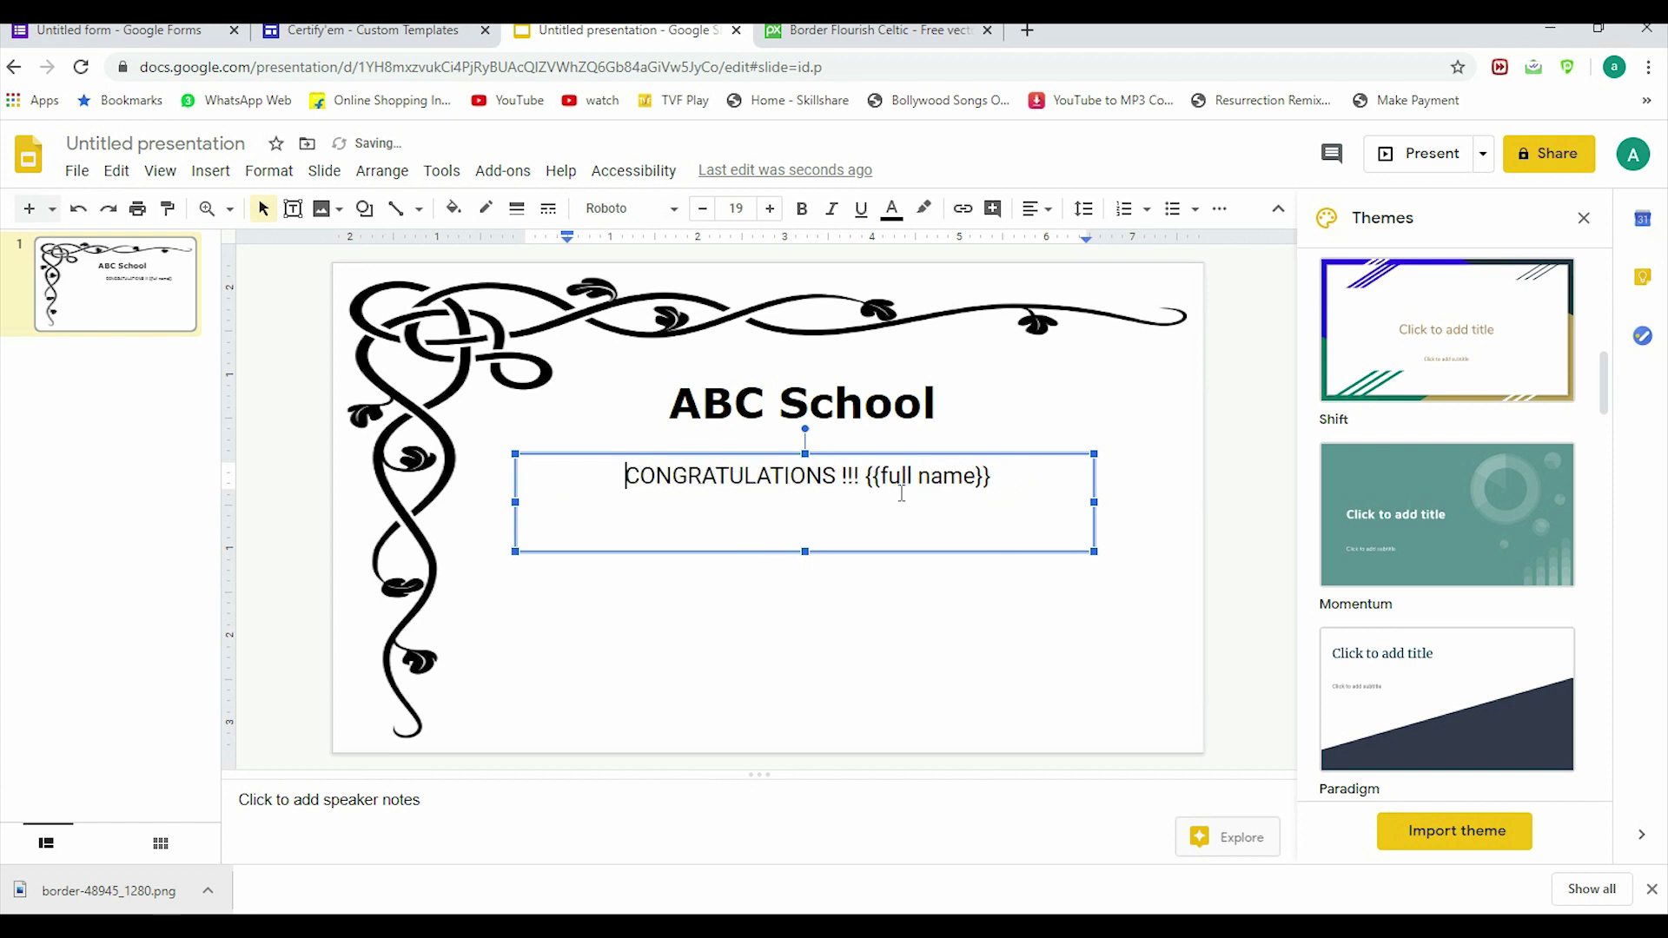
# Step: Add a second line 'for appearing in {{title}}' beneath the congratulations line
pyautogui.press('End')
pyautogui.press('Return')
pyautogui.write('For appearing in')
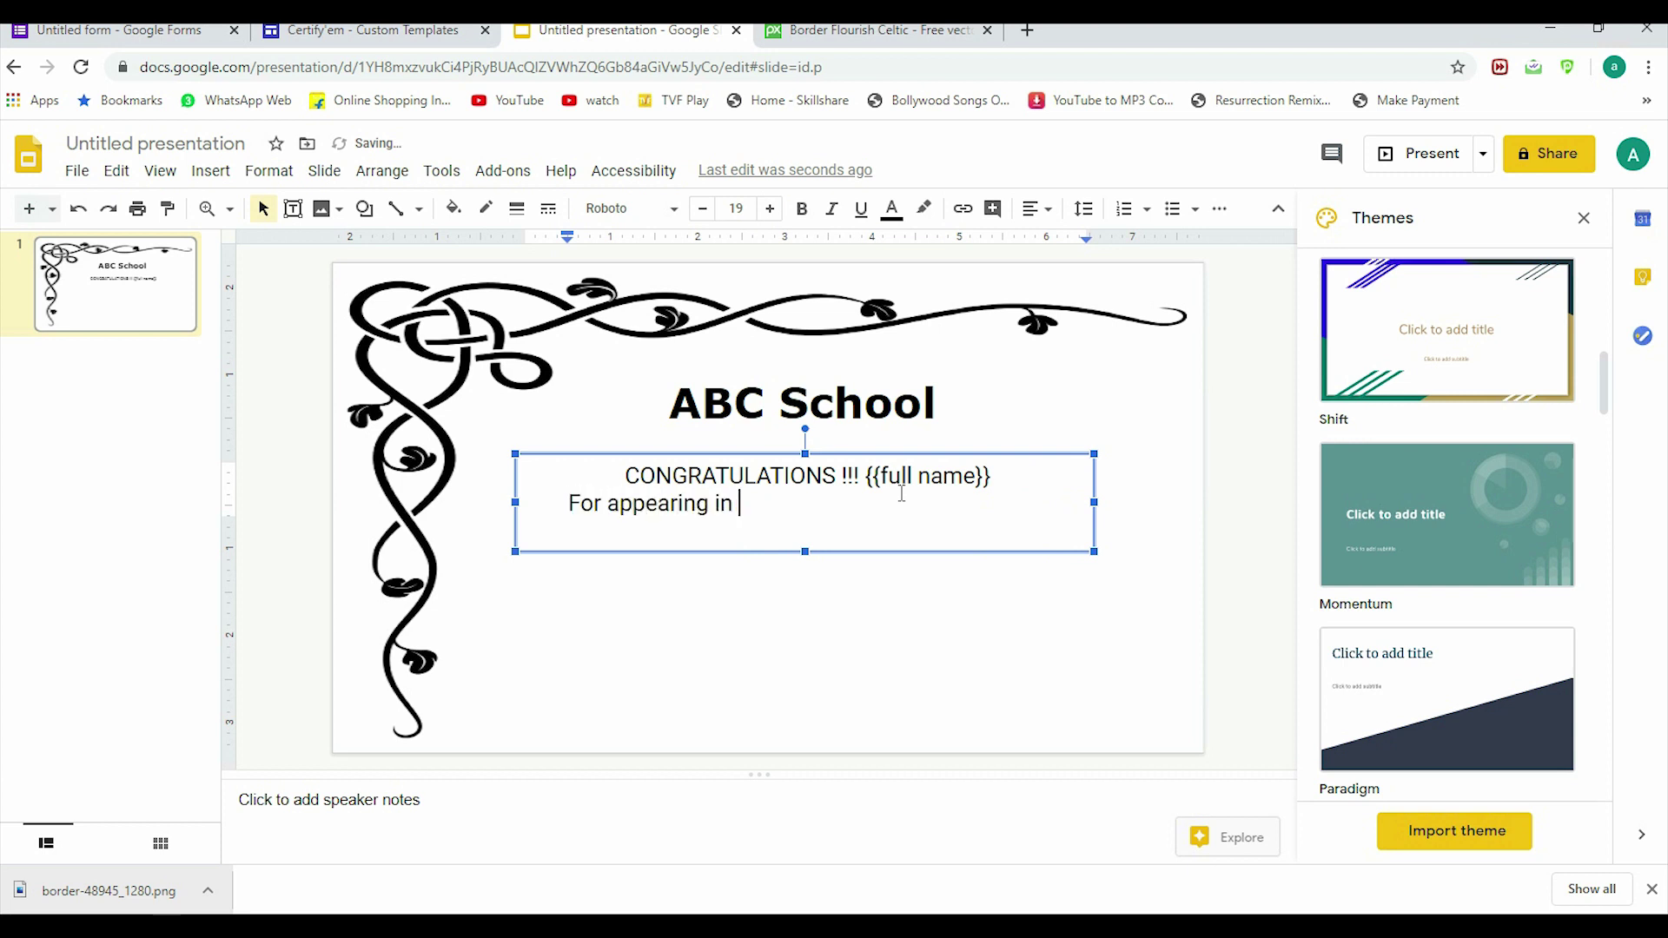
pyautogui.write('{{title}}')
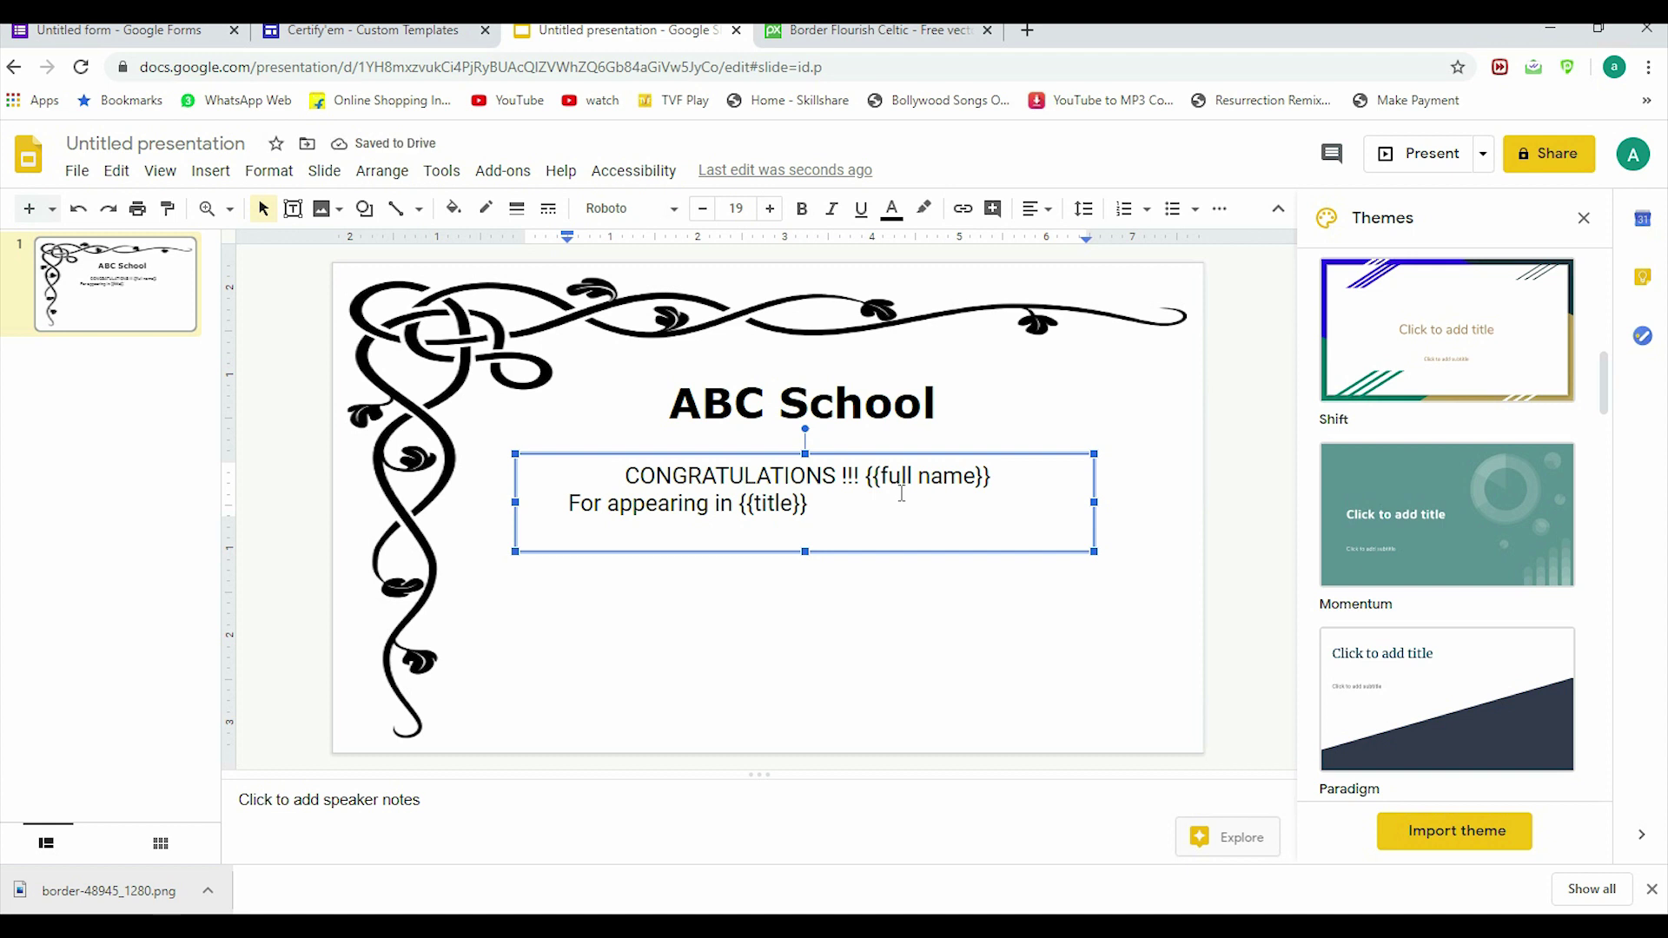
pyautogui.press('Left')
pyautogui.press('Left')
pyautogui.press('Left')
pyautogui.press('Left')
pyautogui.press('Left')
pyautogui.press('Left')
pyautogui.press('Left')
pyautogui.press('Left')
pyautogui.press('Left')
pyautogui.press('Left')
pyautogui.press('Left')
pyautogui.press('Left')
pyautogui.press('Left')
pyautogui.press('Left')
pyautogui.press('Left')
pyautogui.press('Left')
pyautogui.press('Left')
pyautogui.press('Left')
pyautogui.press('Left')
pyautogui.press('Left')
pyautogui.press('BackSpace')
pyautogui.write('f')
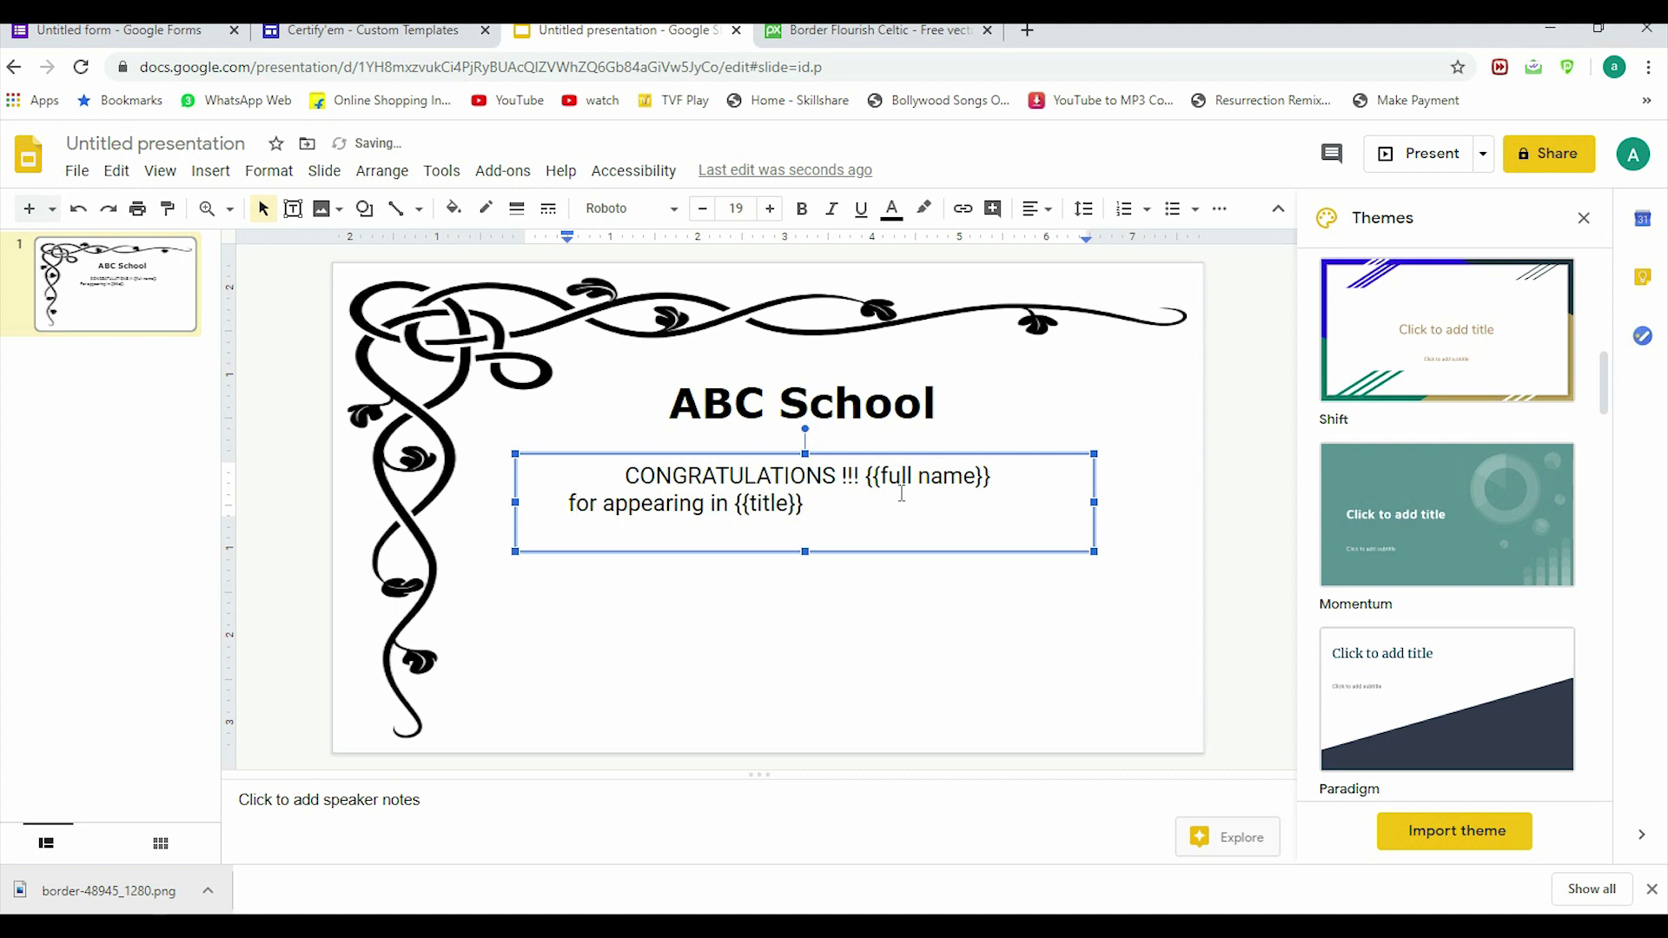
# Step: Add a text box below the message reading 'Your score : {{percent}}'
pyautogui.click(684, 626)
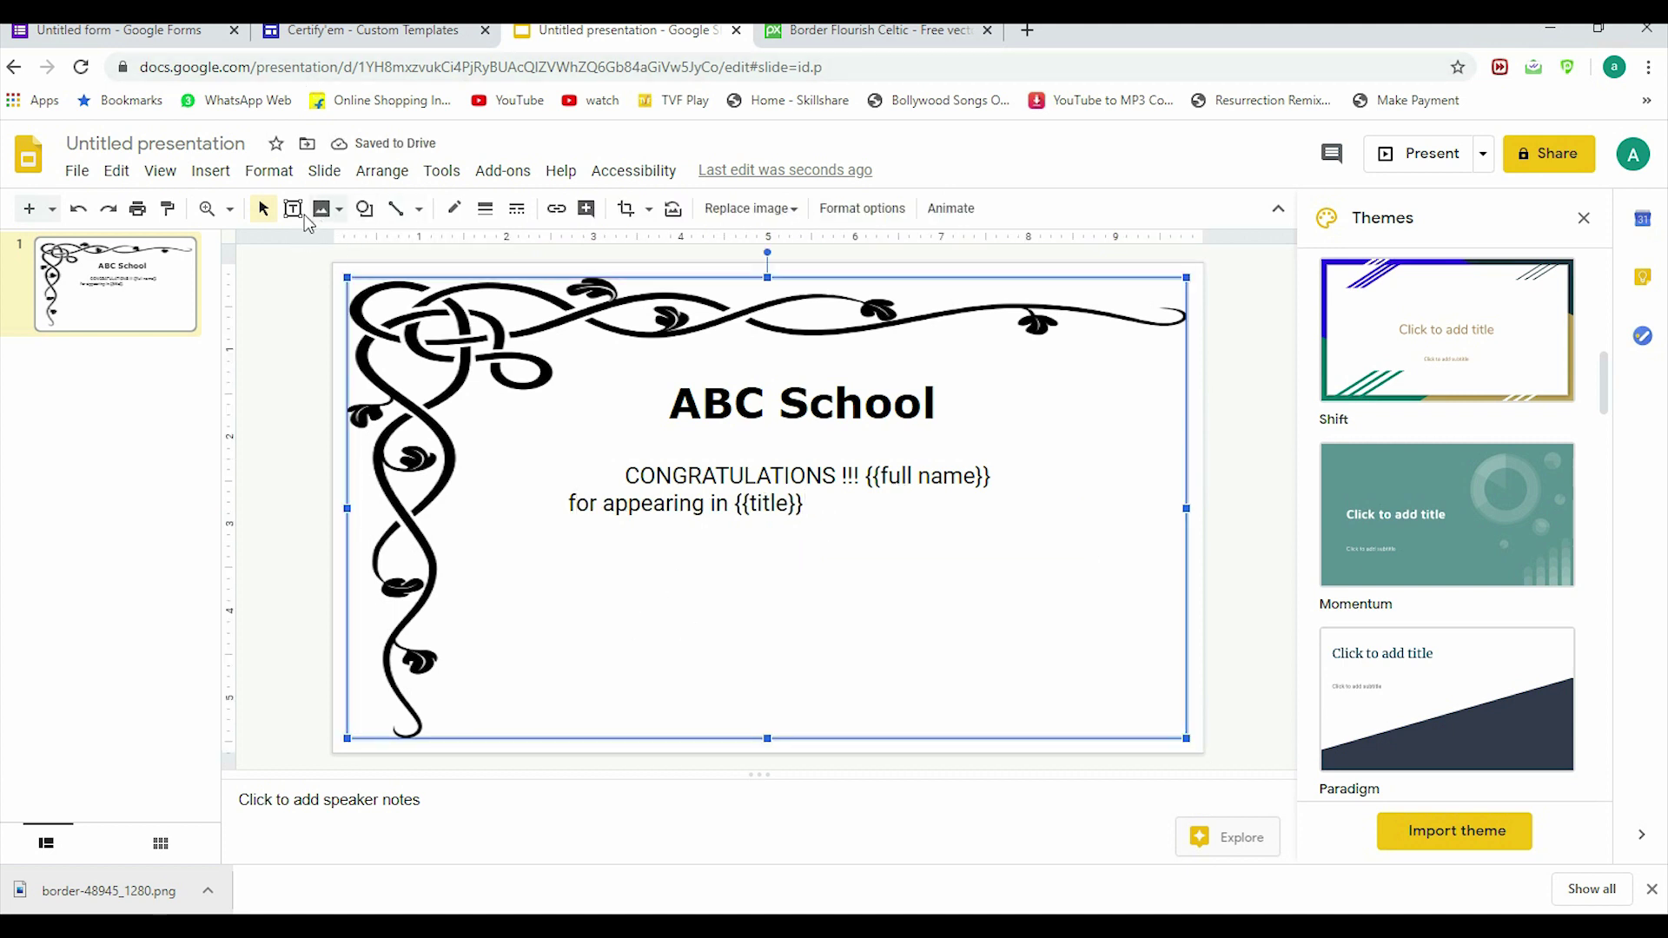
pyautogui.click(292, 209)
pyautogui.moveTo(487, 568); pyautogui.dragTo(700, 623)
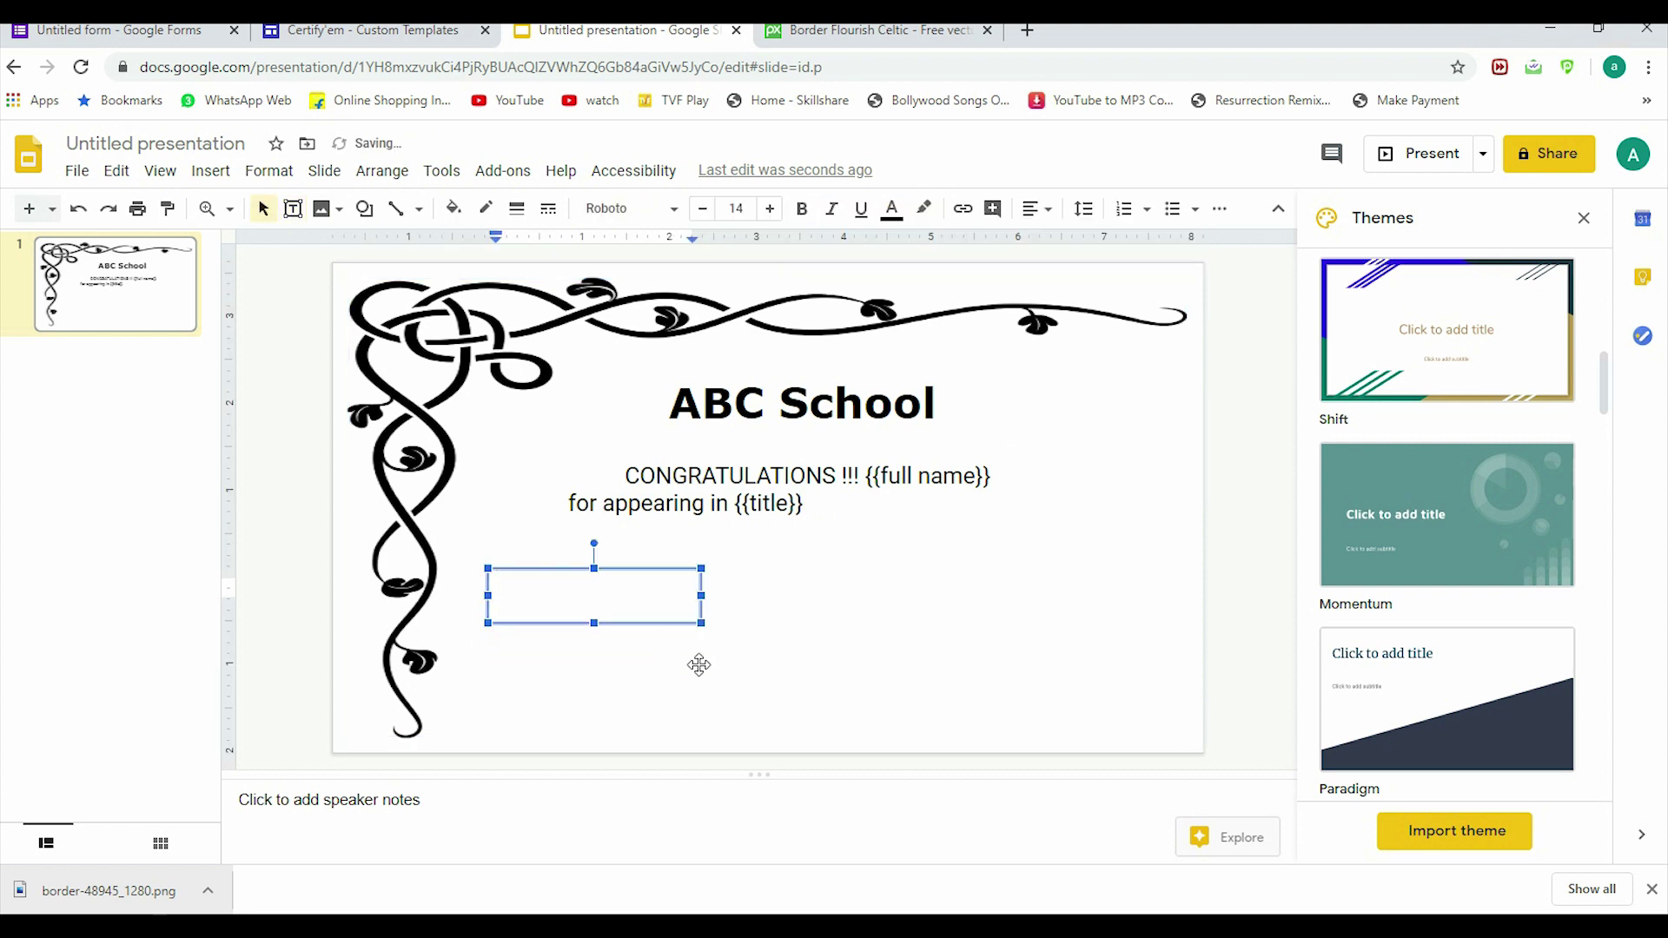
pyautogui.write('Your score : {{percen')
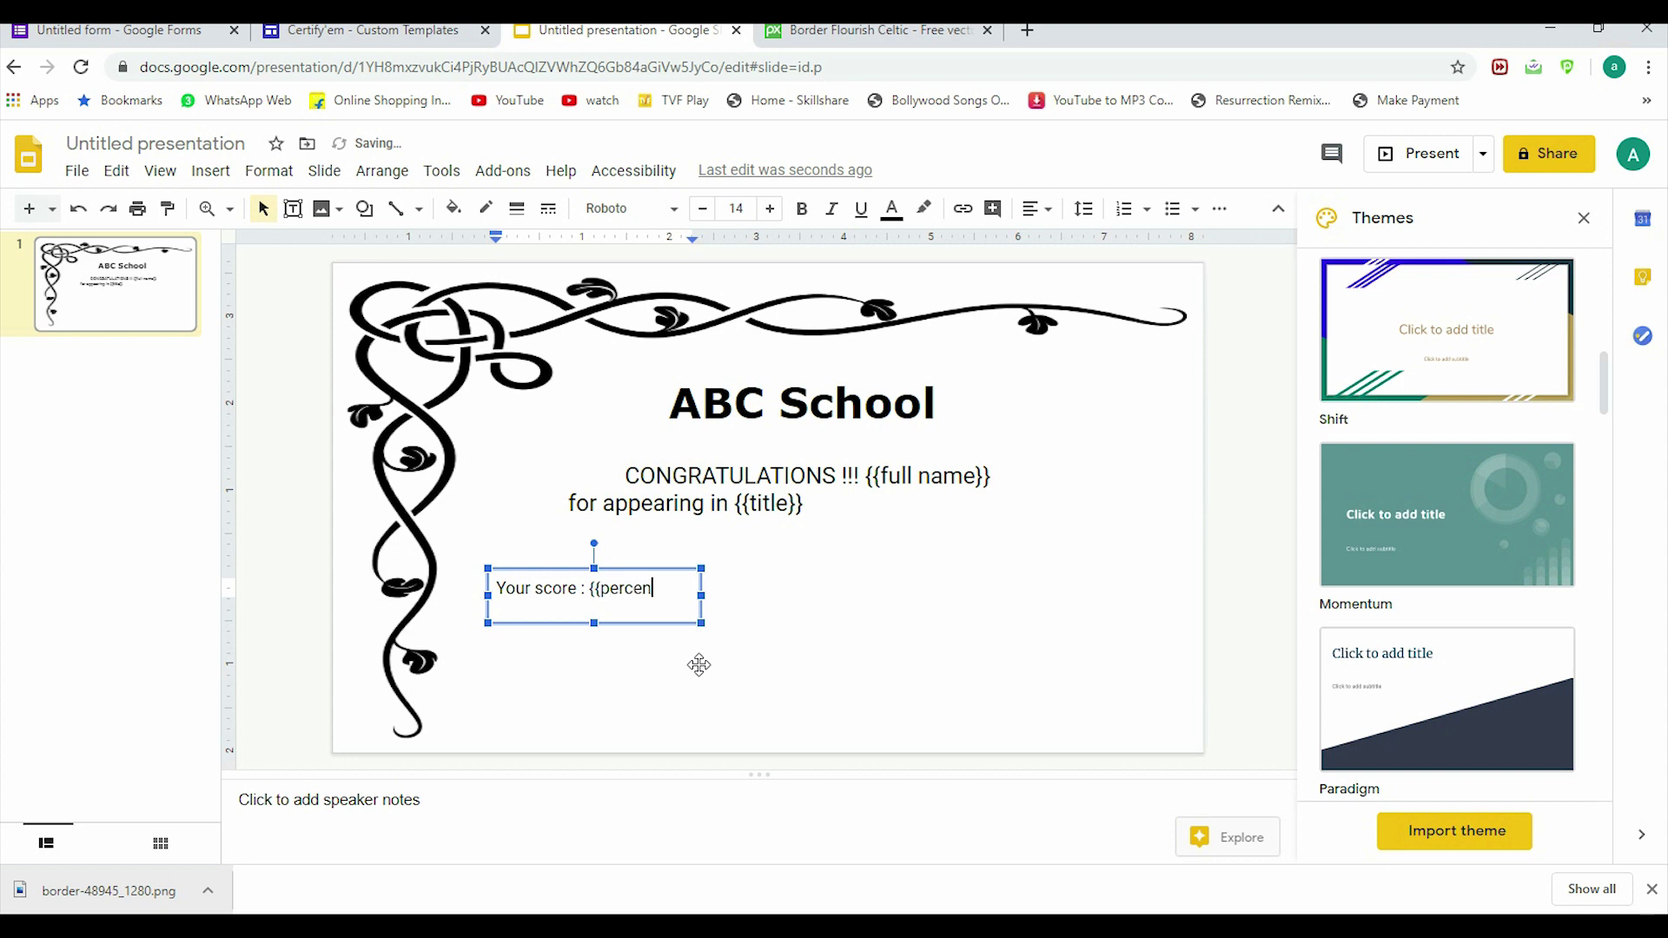
pyautogui.write('t}}')
pyautogui.click(927, 577)
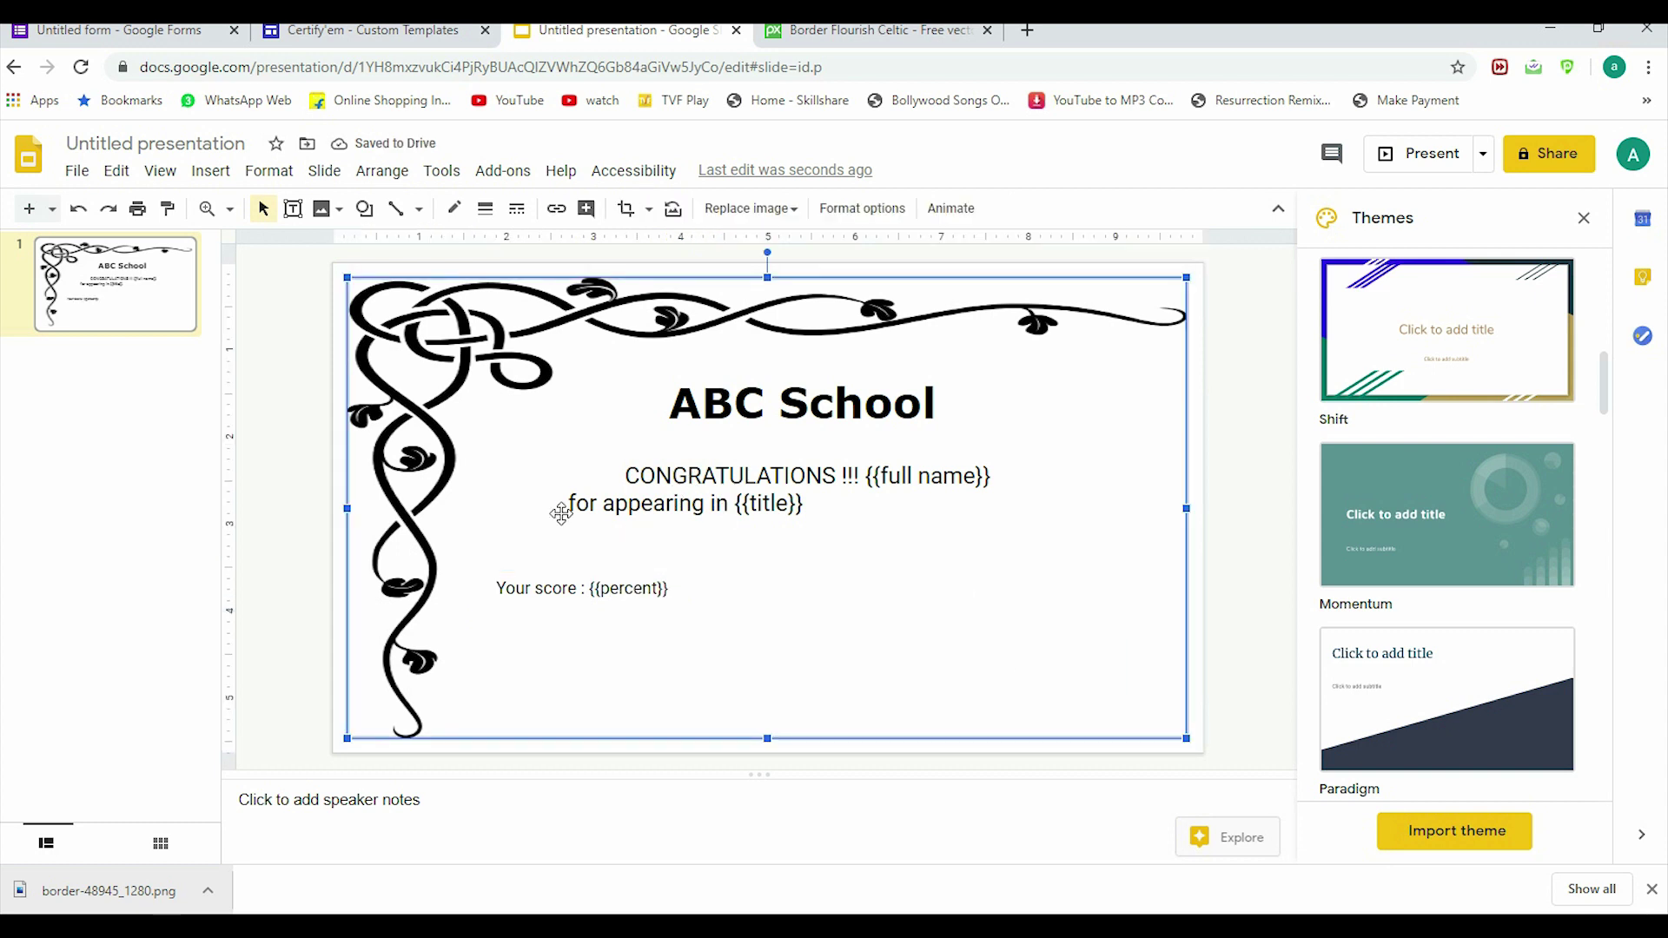
# Step: Add a bottom-right text box with the signer's name in bold above {{date}}
pyautogui.click(293, 208)
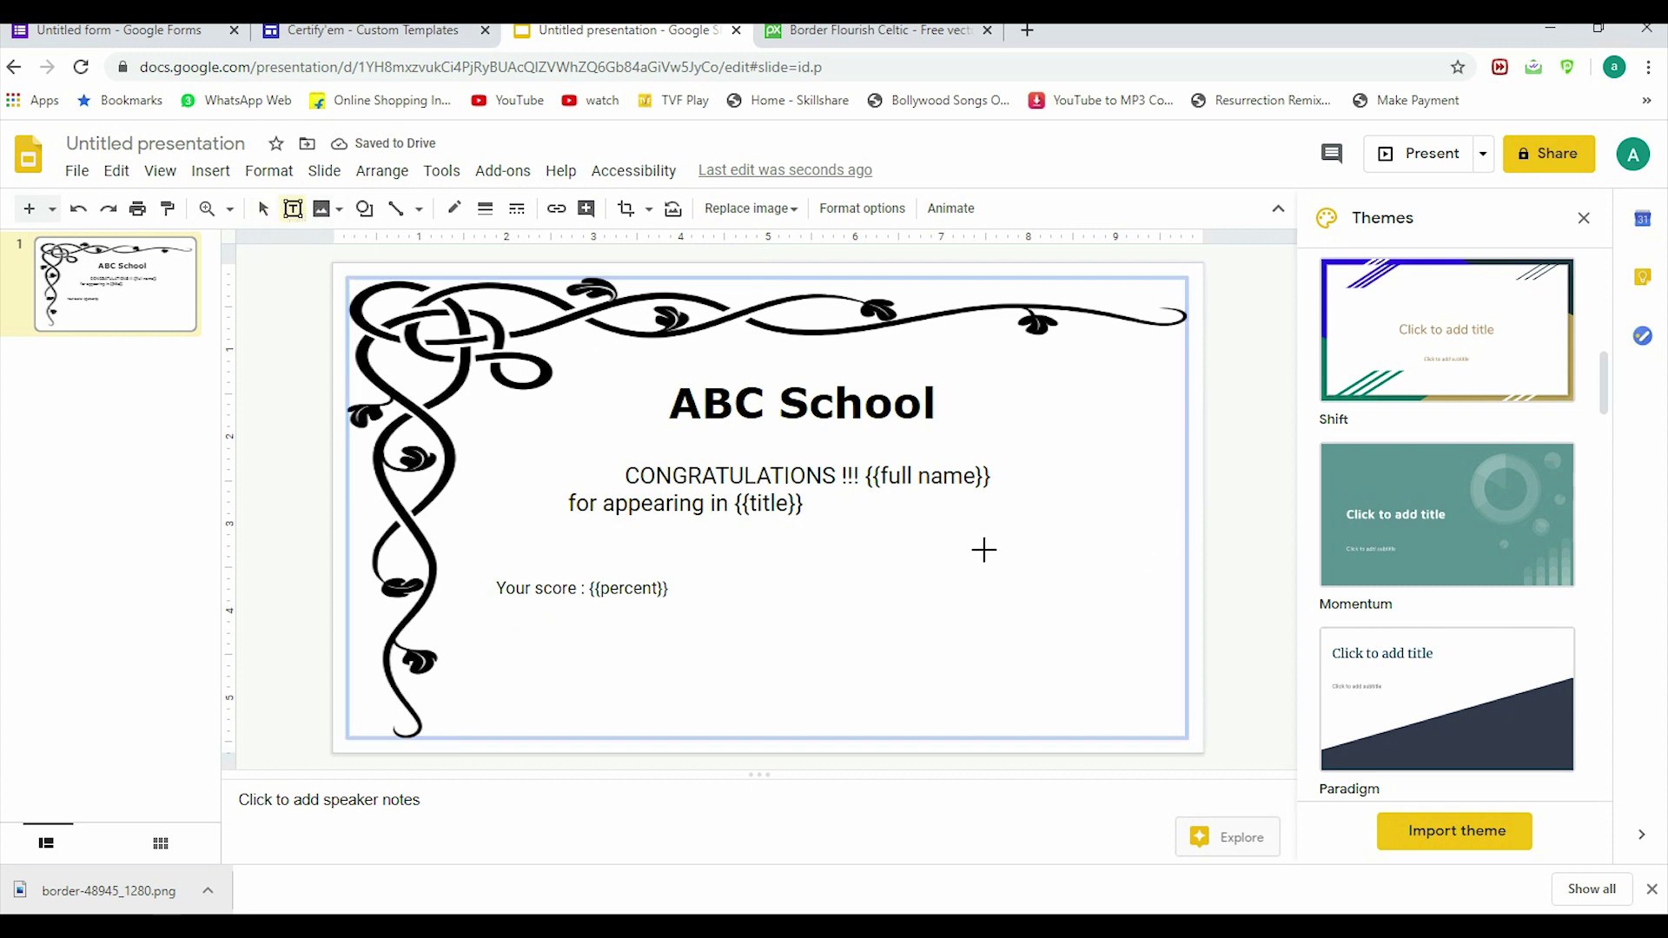
pyautogui.moveTo(958, 648); pyautogui.dragTo(1172, 718)
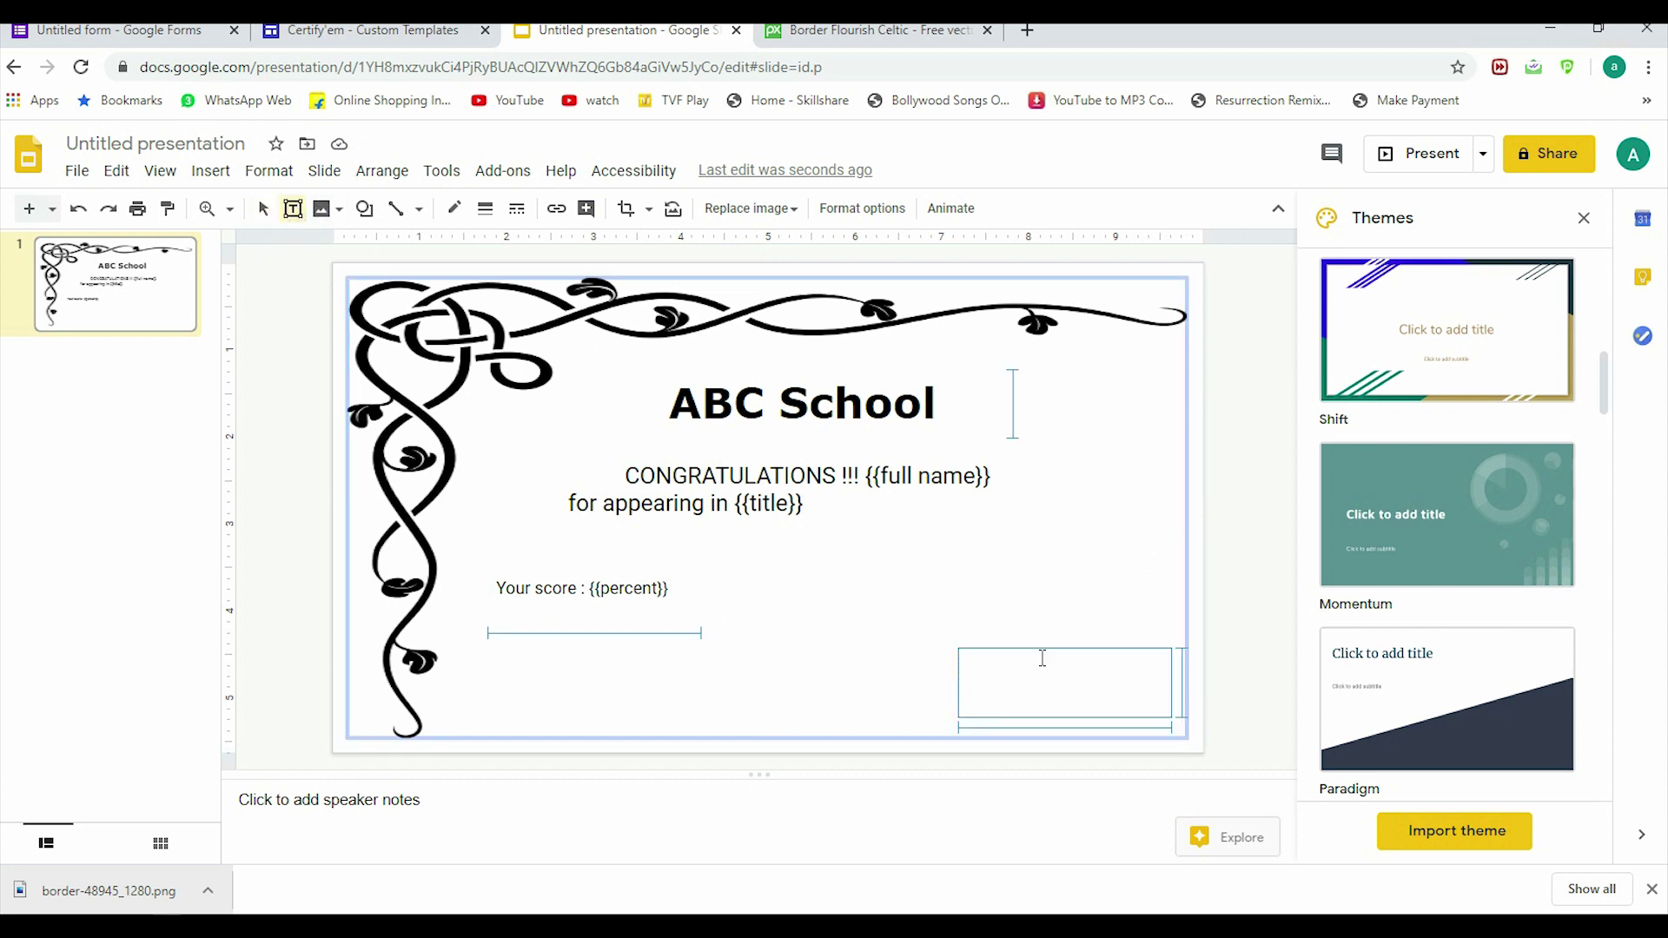
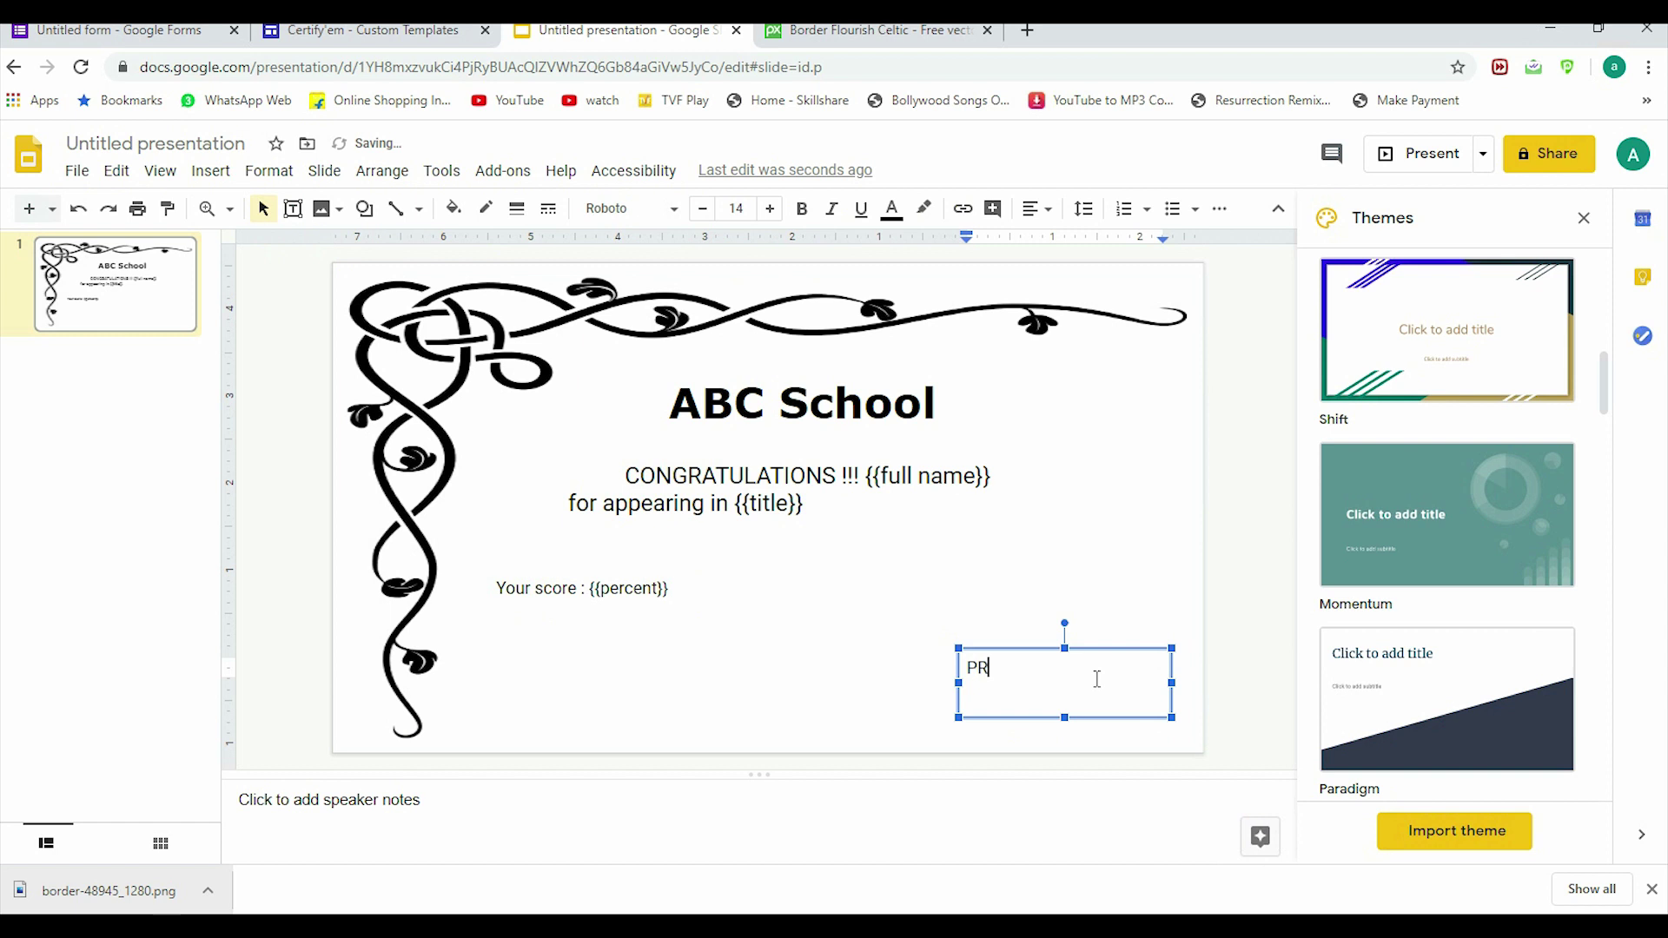
pyautogui.press('Return')
pyautogui.write('{{date}')
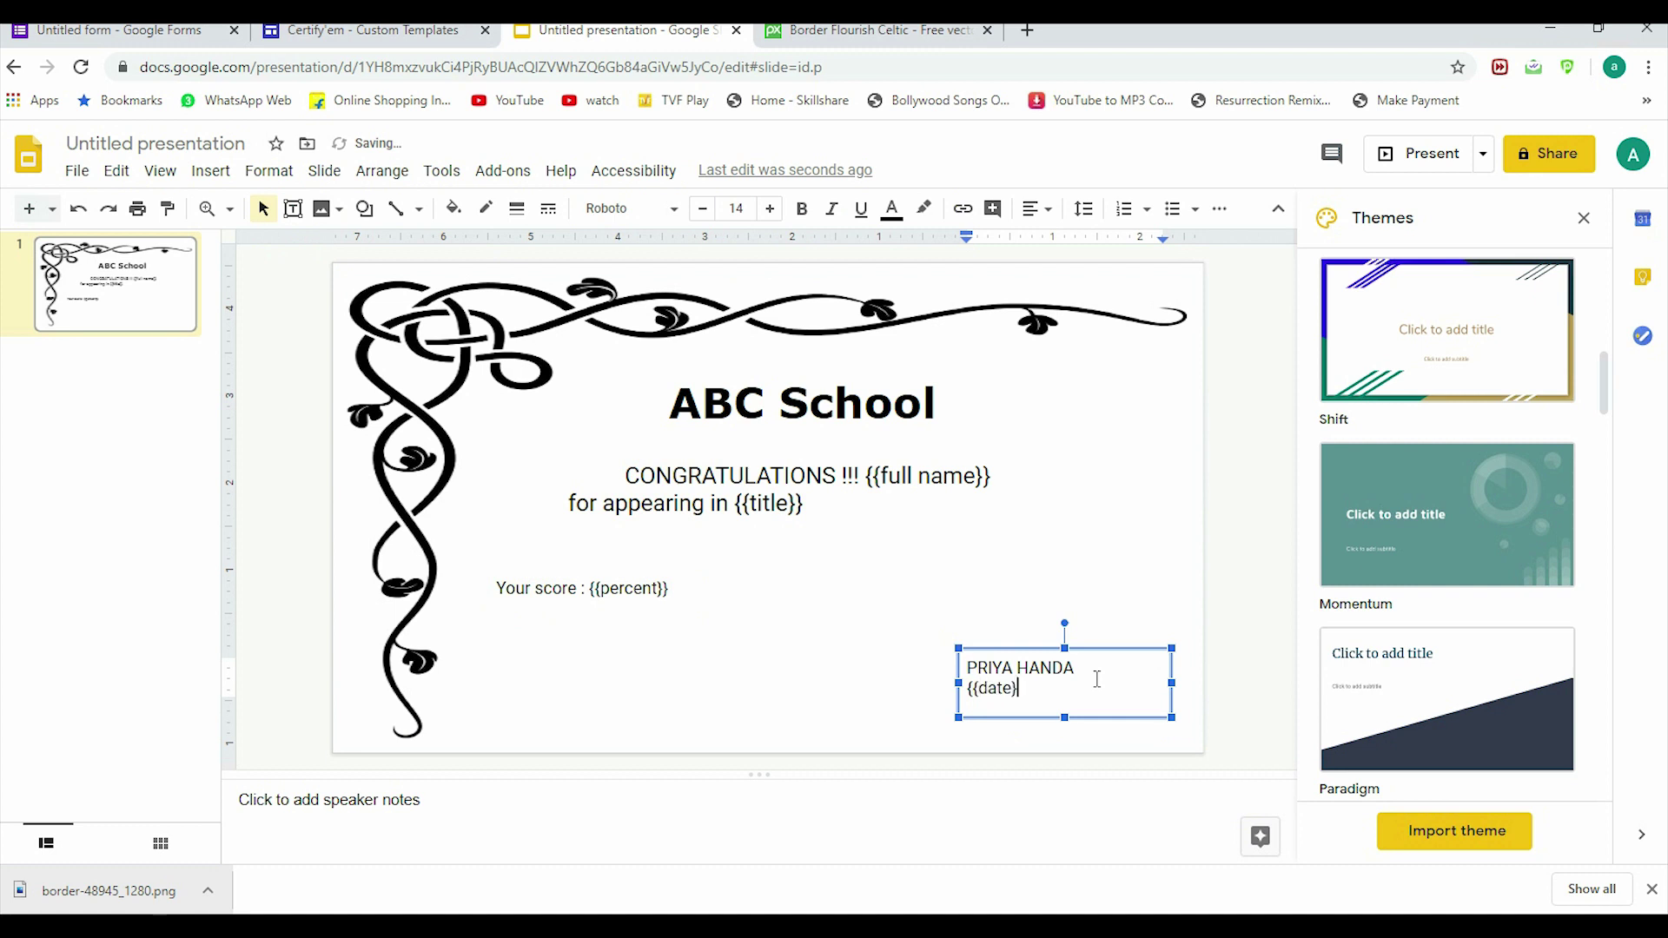
pyautogui.write('}')
pyautogui.tripleClick(1046, 670)
pyautogui.hotkey('ctrl', 'b')
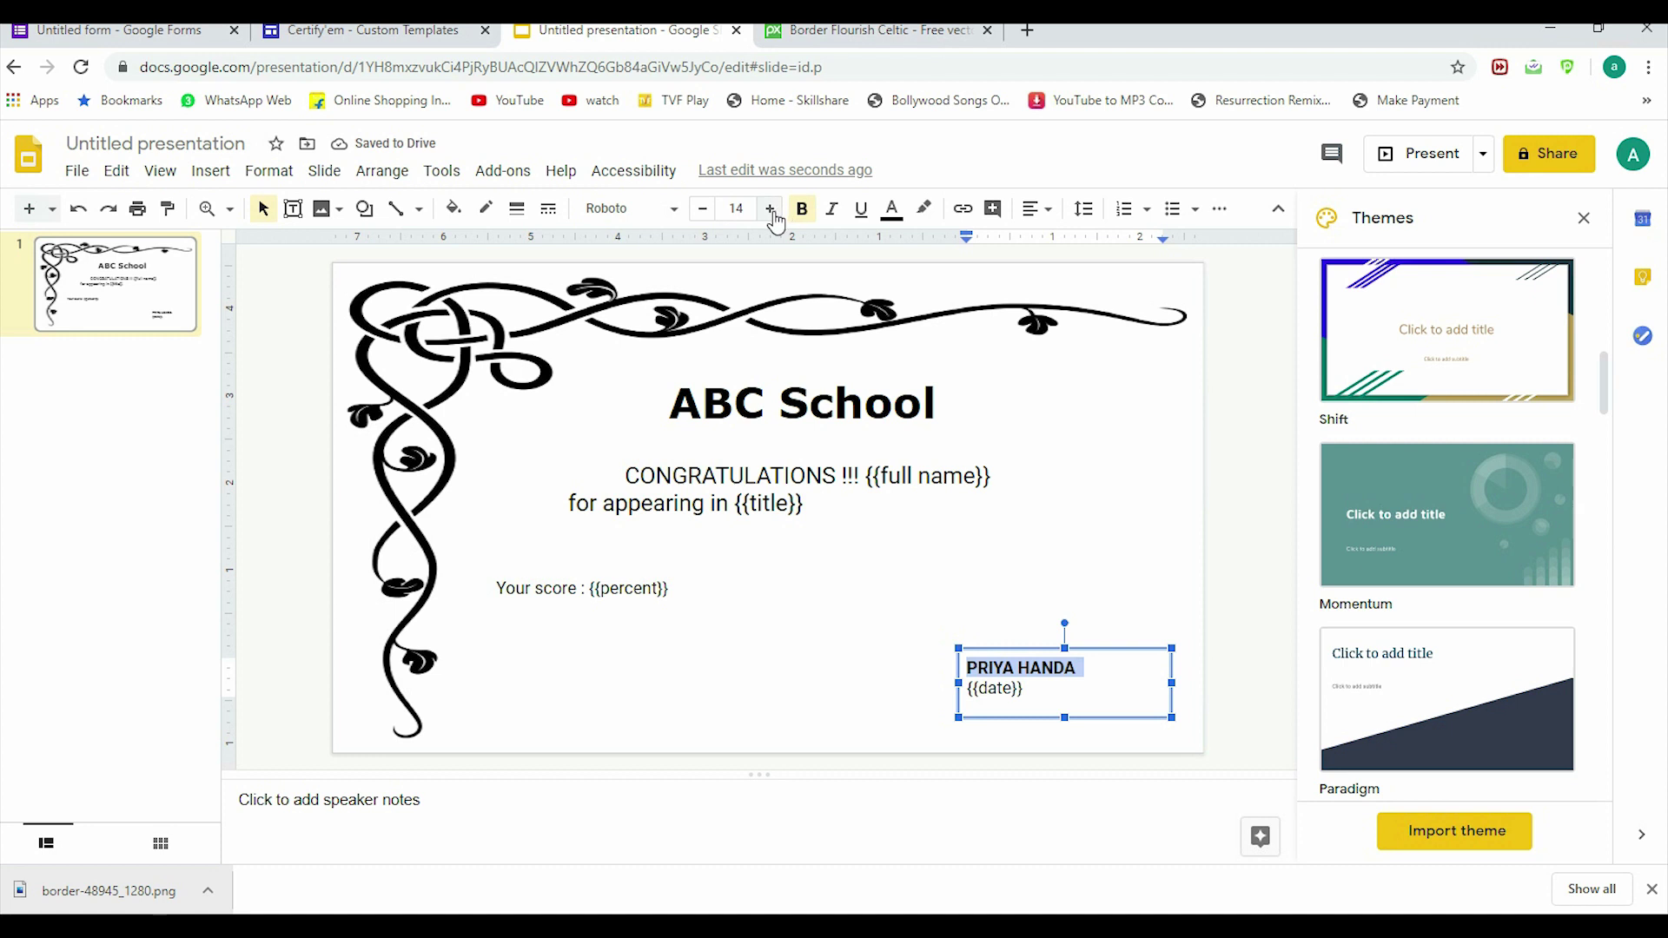
# Step: Set the signer's name in the Pacifico font and enlarge it by three sizes
pyautogui.click(679, 215)
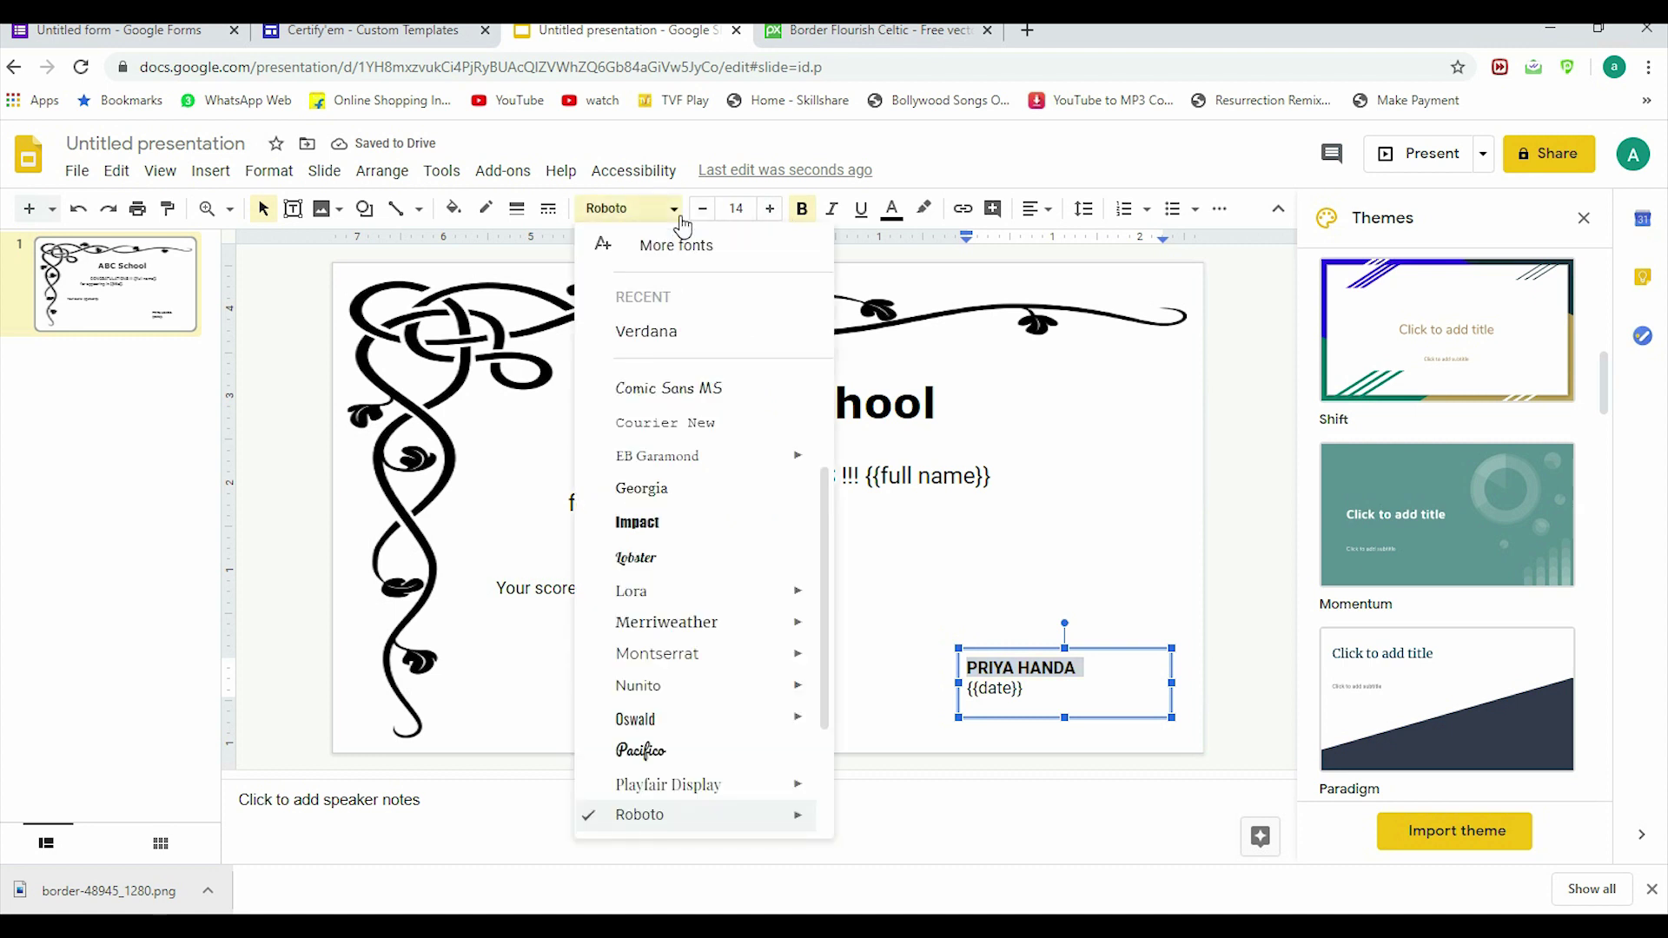
pyautogui.click(676, 751)
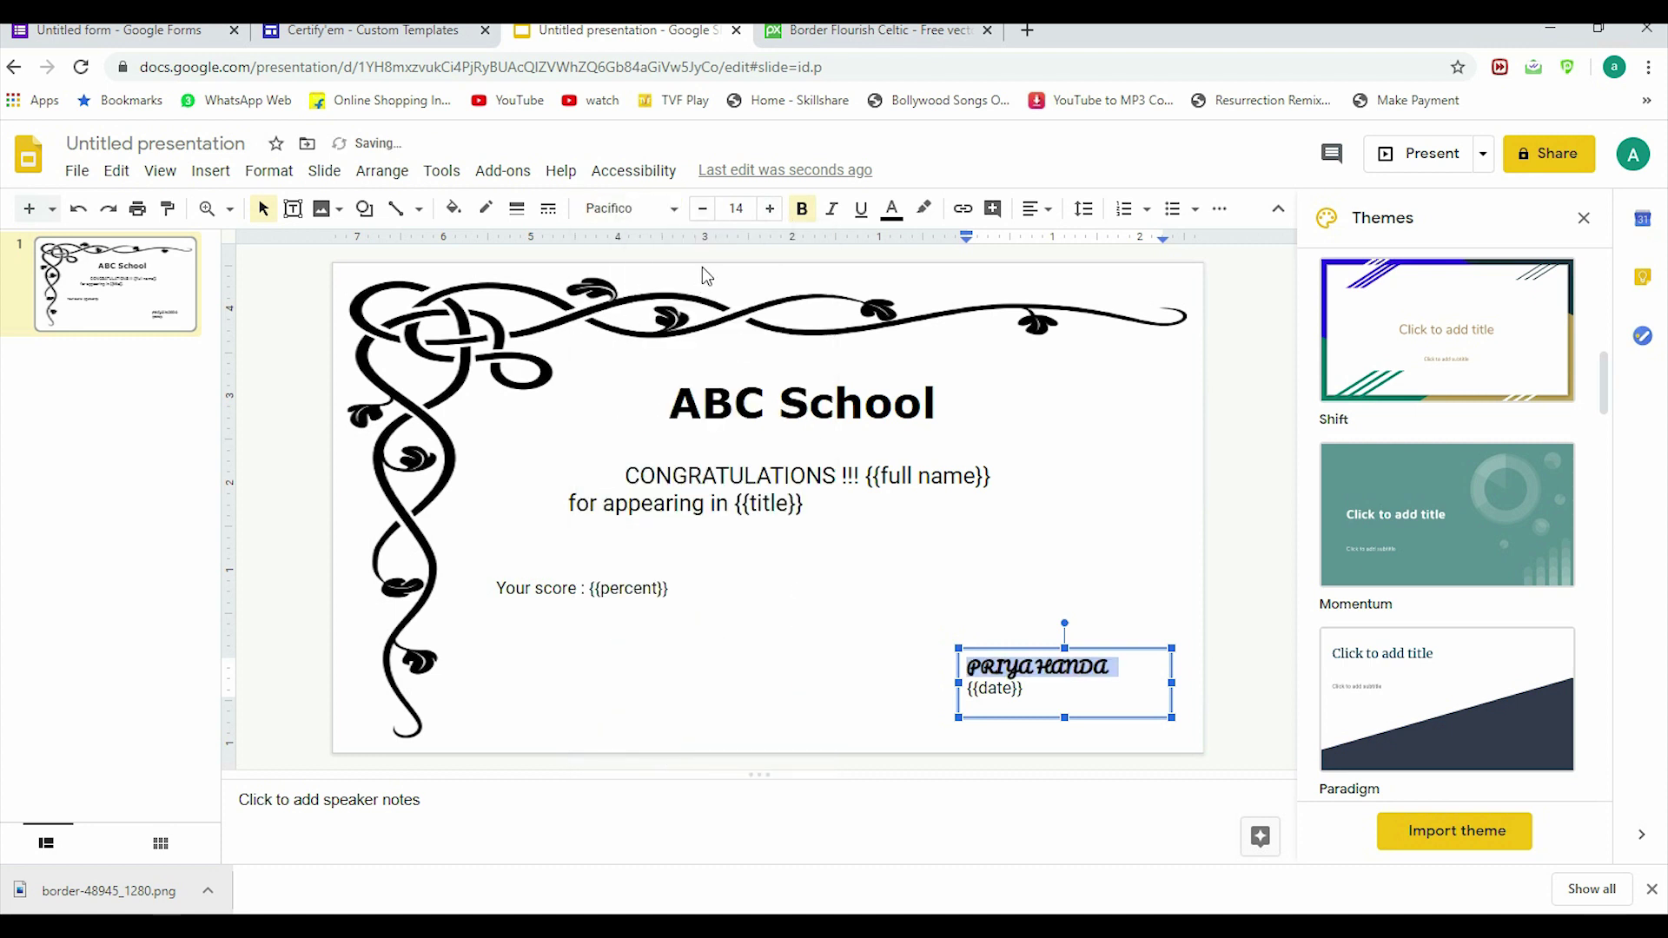
pyautogui.click(769, 210)
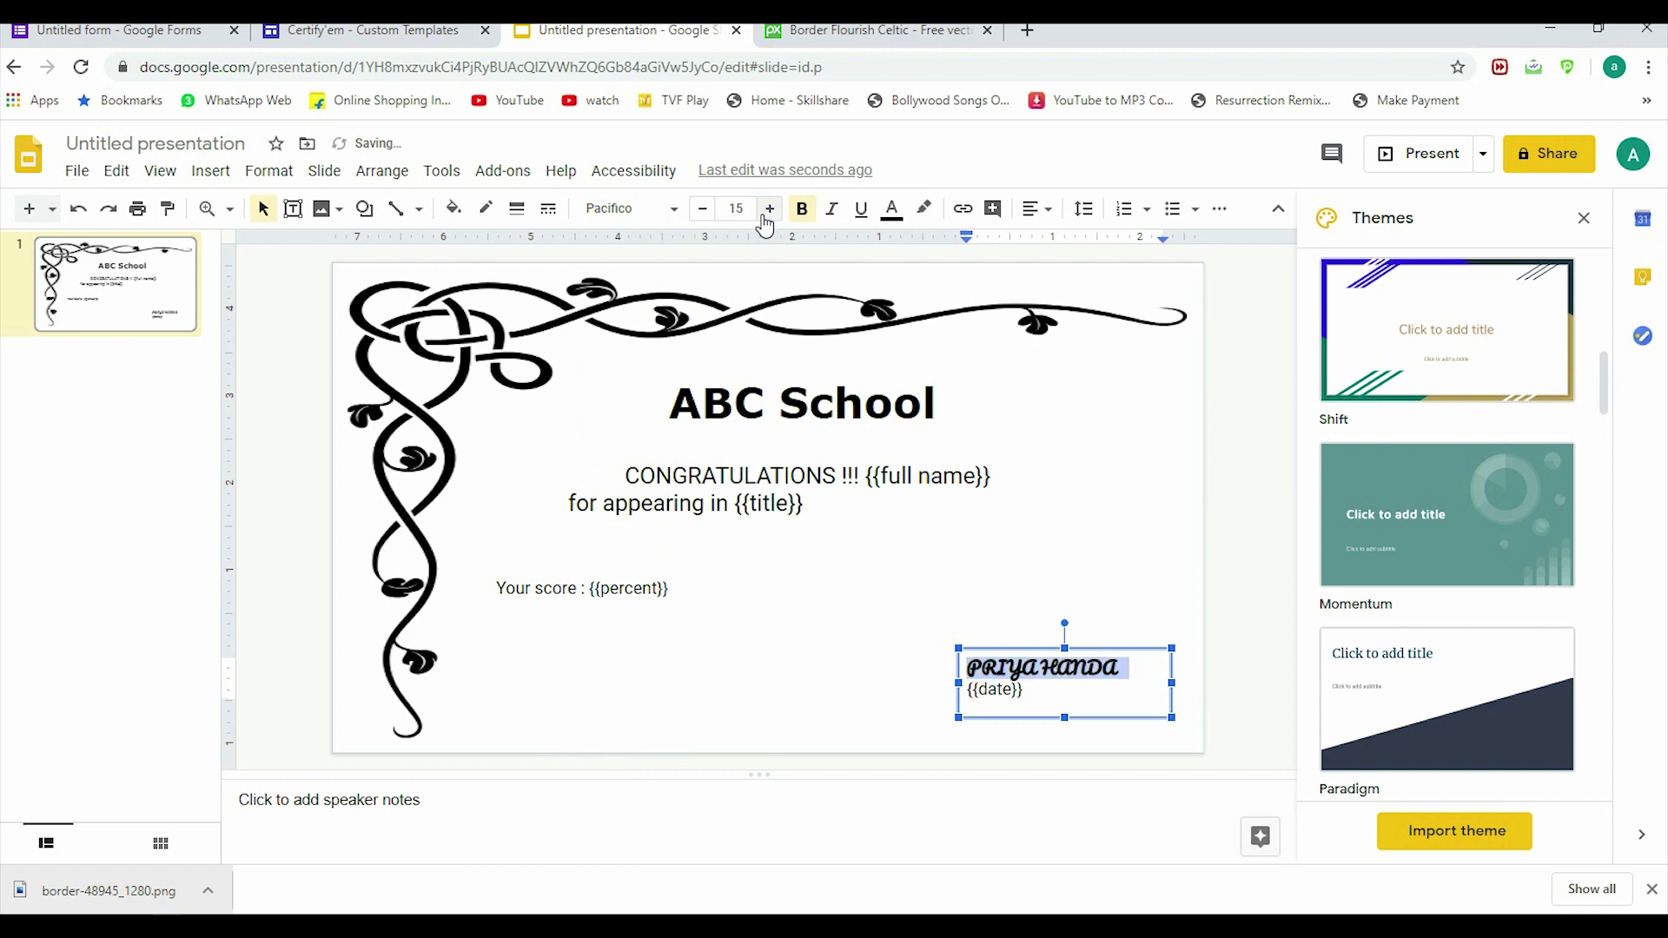
pyautogui.click(769, 209)
pyautogui.click(770, 391)
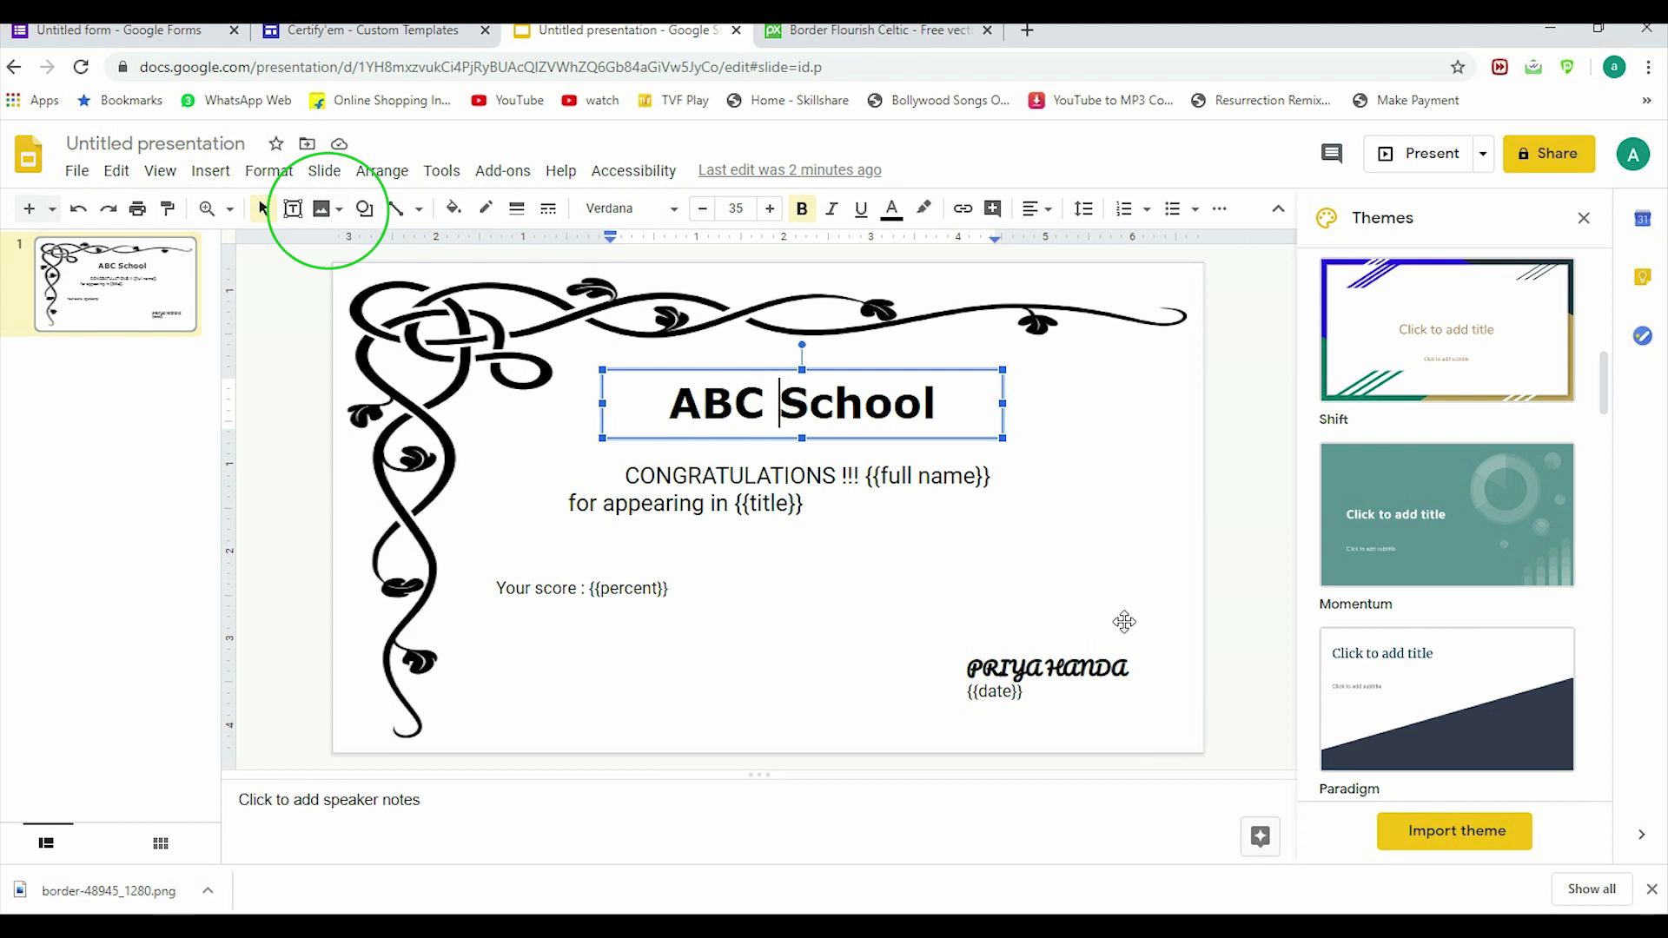
# Step: Upload the TESTLOGO image from the desktop into the slide
pyautogui.click(1099, 596)
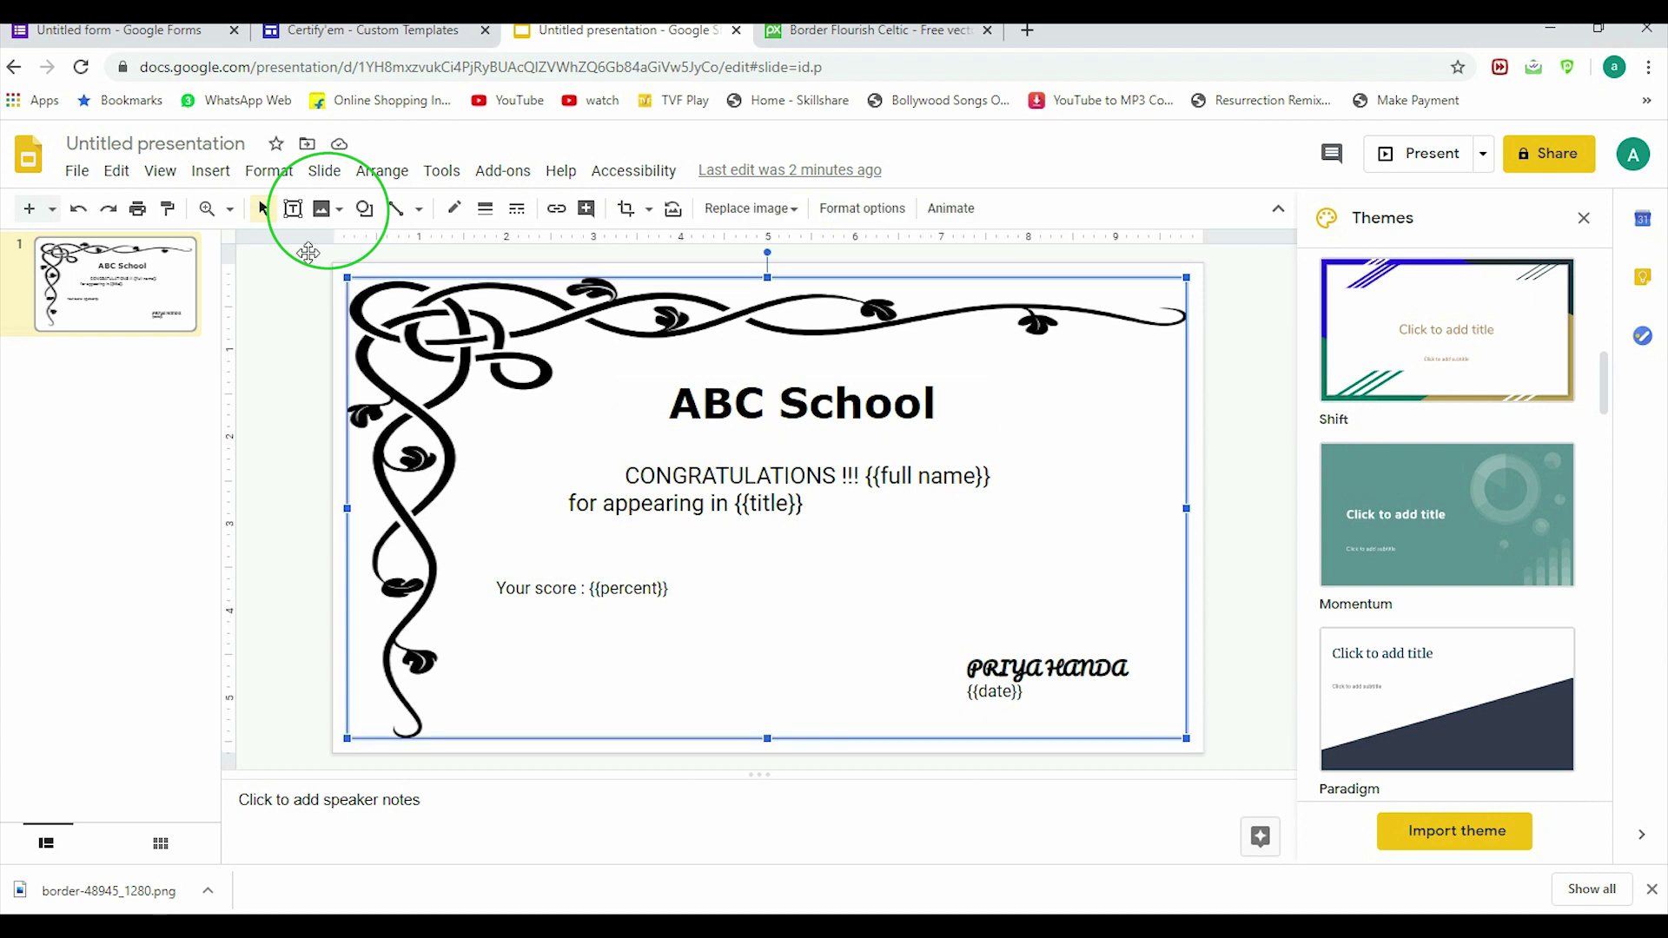
pyautogui.click(339, 217)
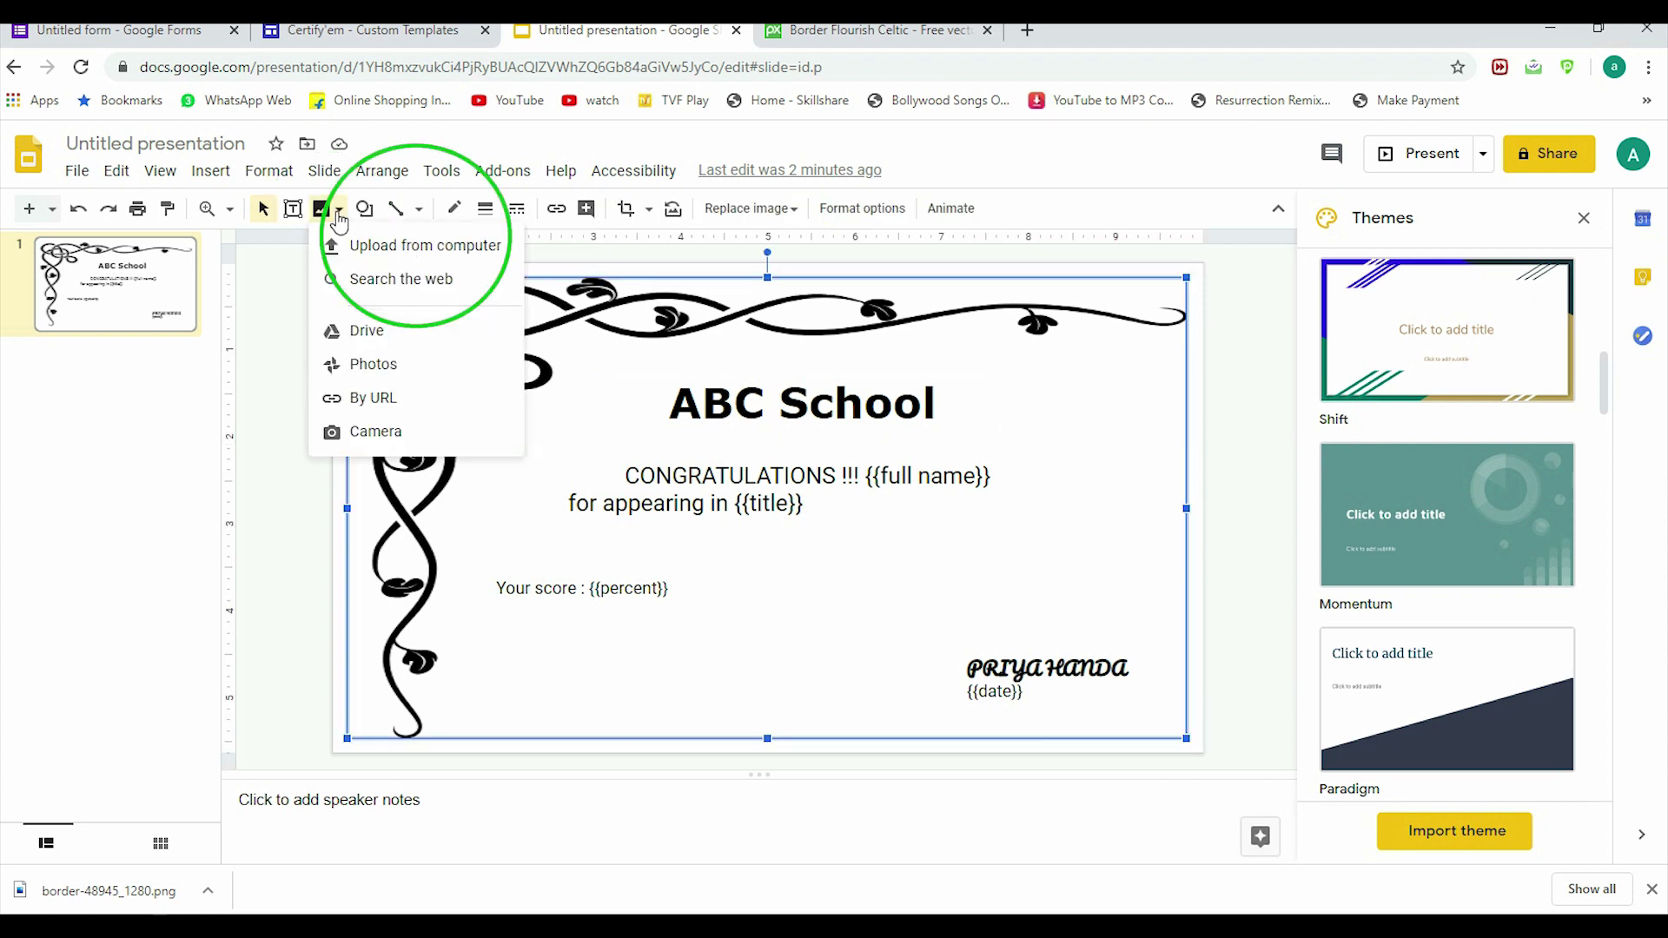
pyautogui.click(384, 248)
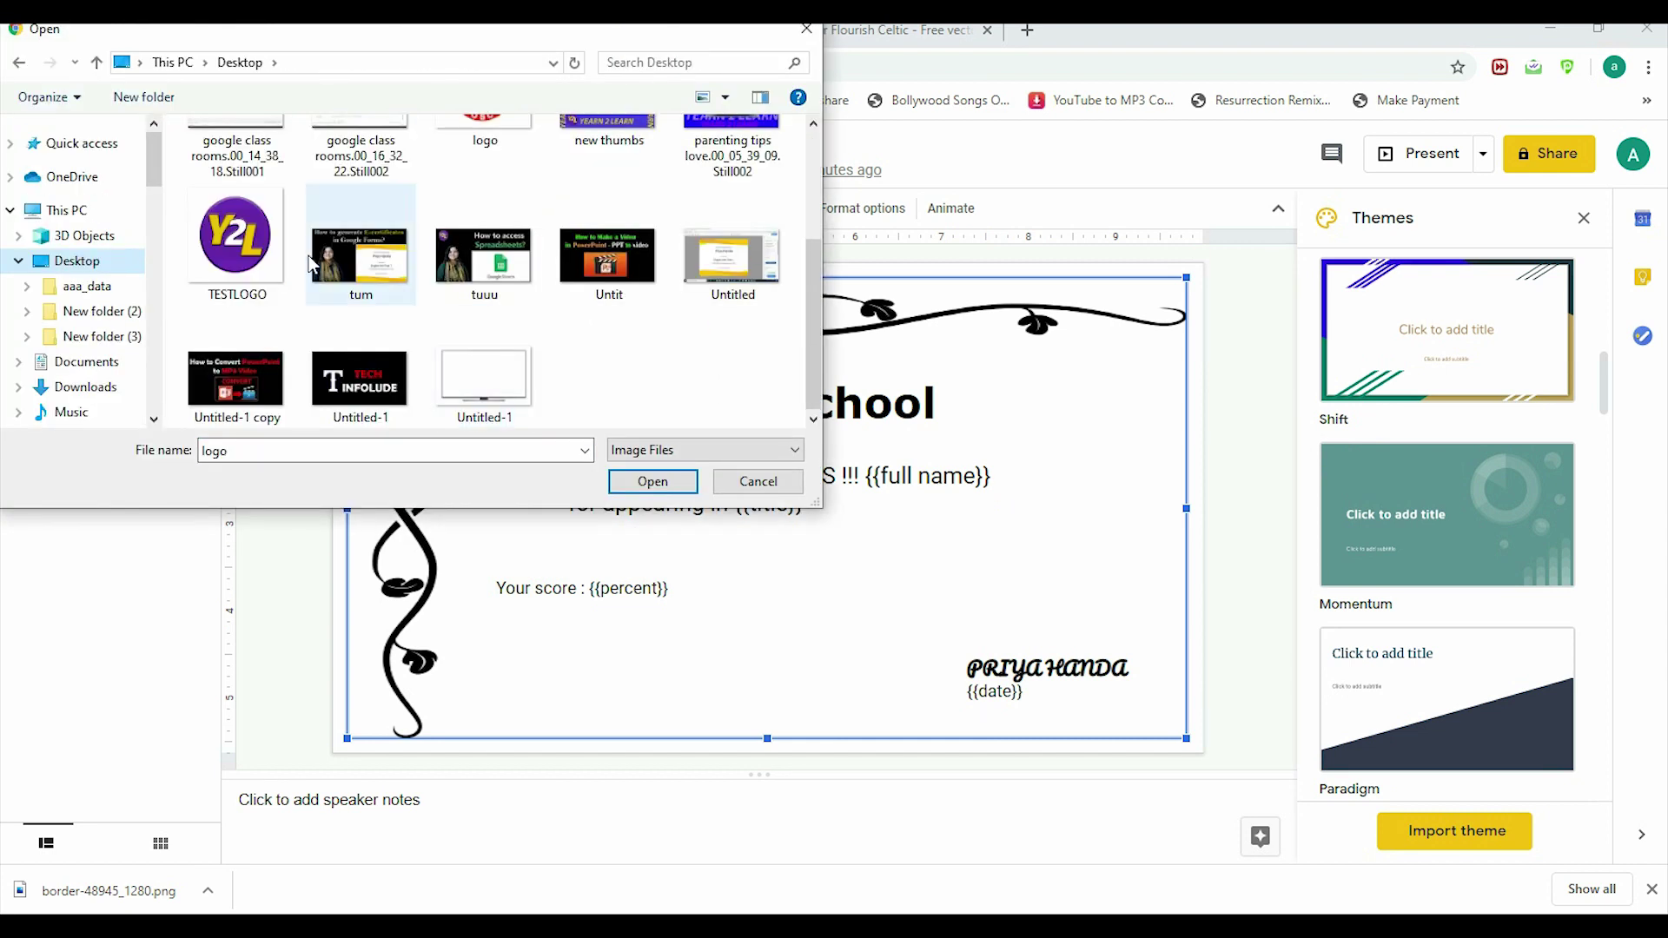
pyautogui.click(234, 247)
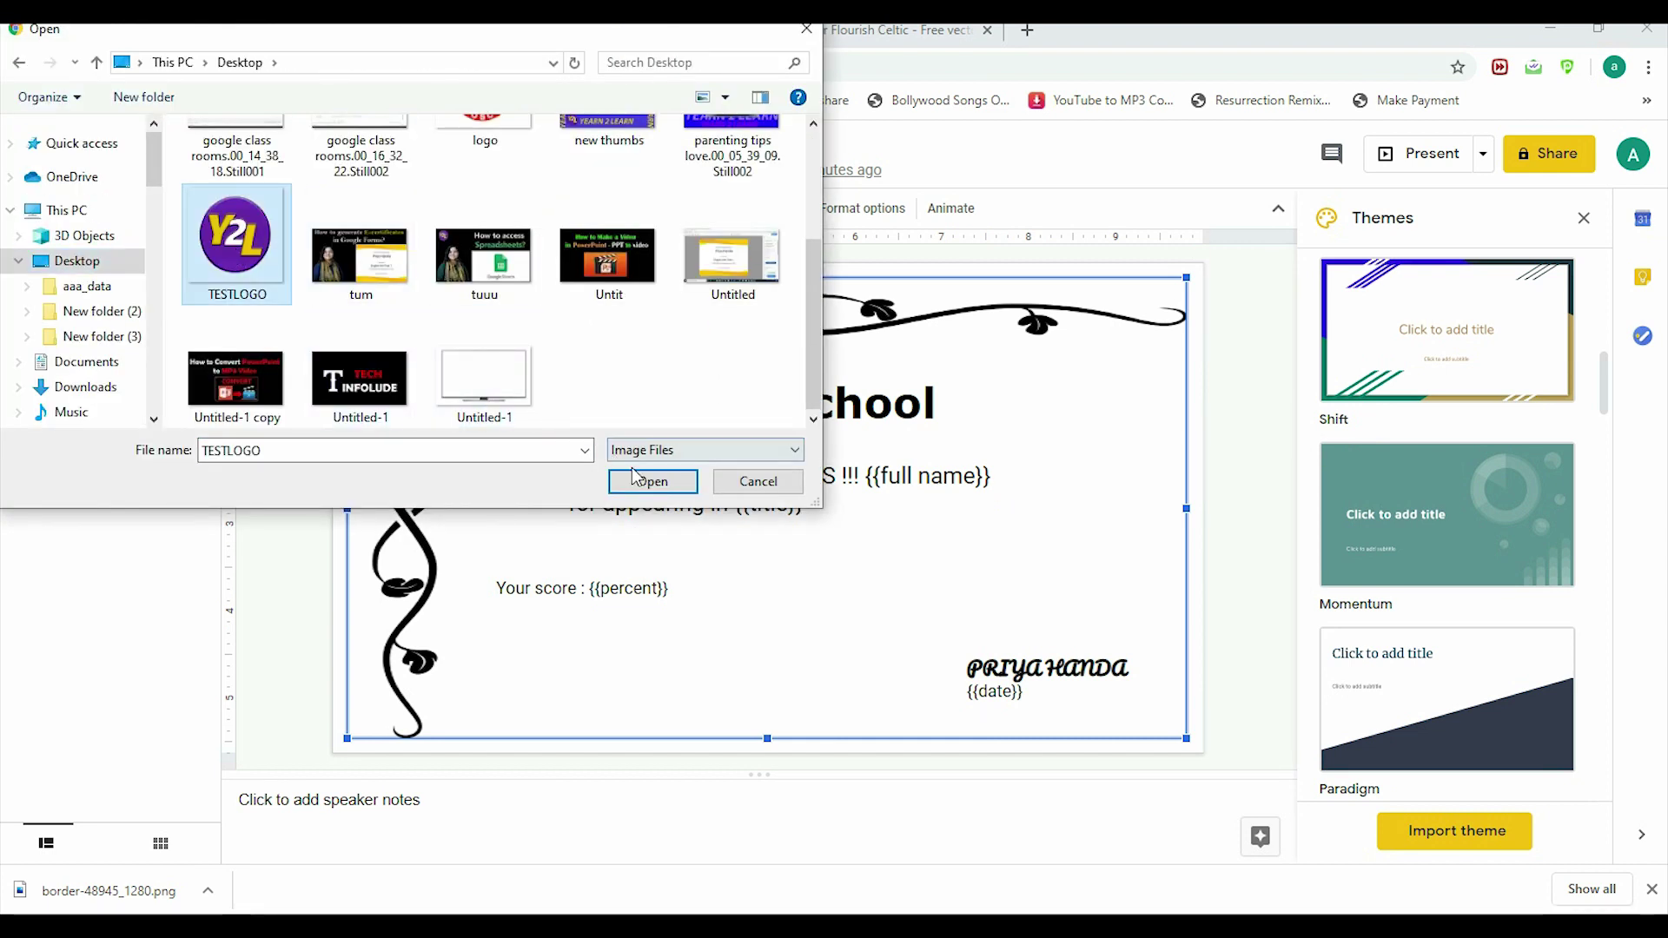
pyautogui.click(639, 489)
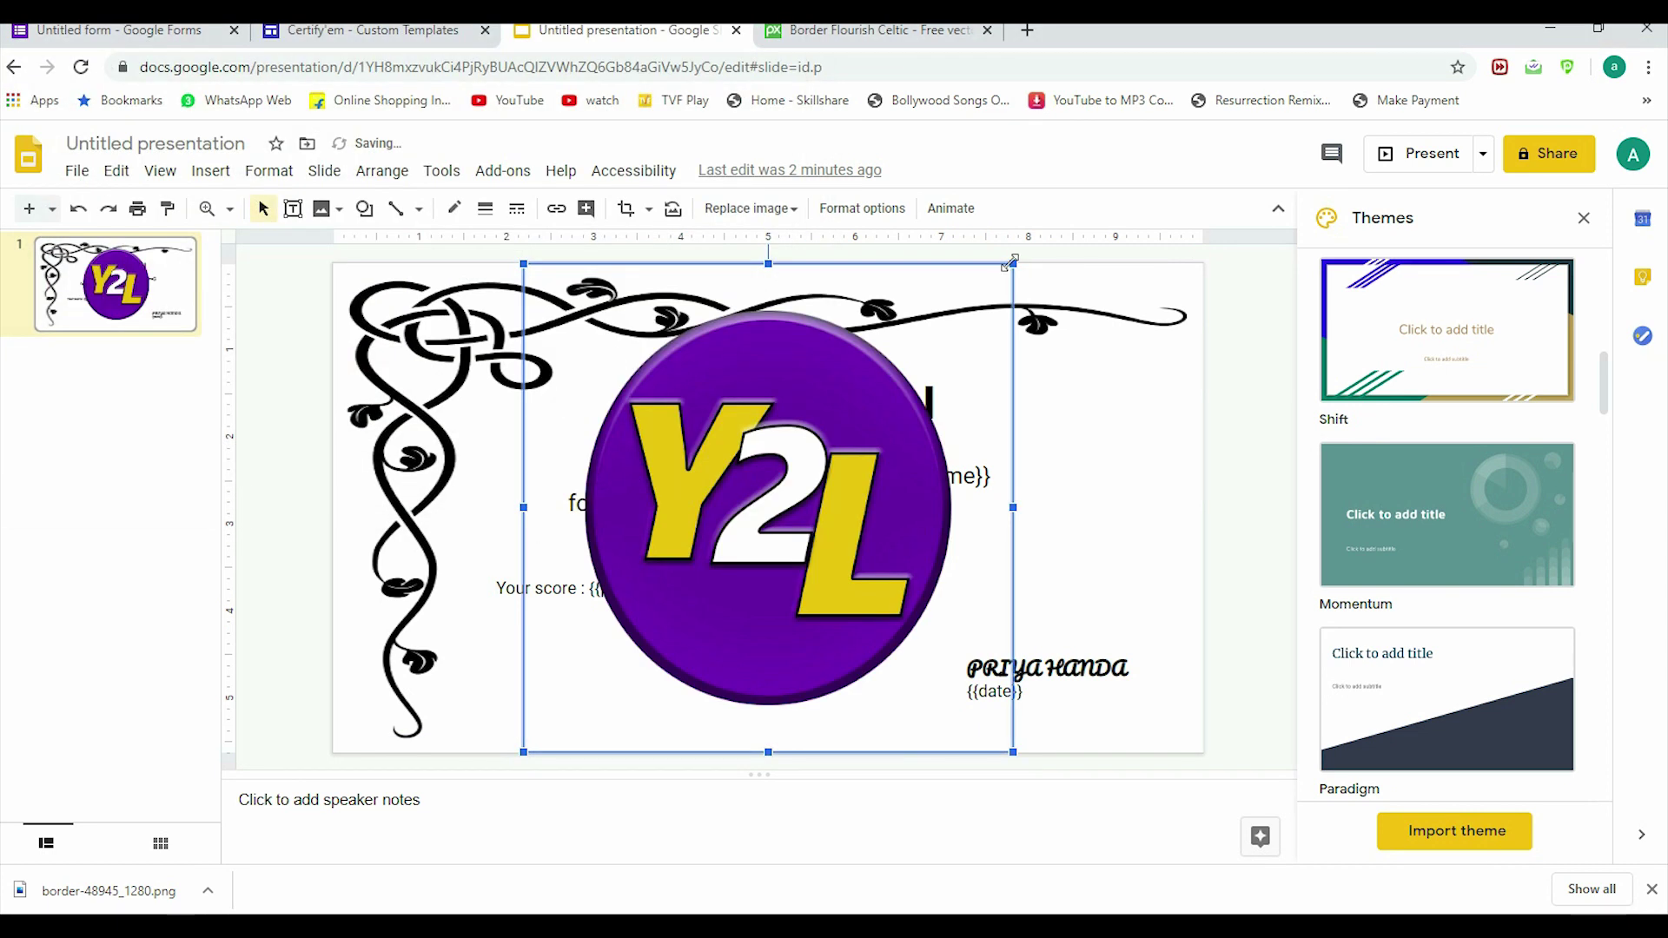
# Step: Shrink the logo and place it in the top-right corner beside ABC School
pyautogui.moveTo(1013, 264); pyautogui.dragTo(701, 575)
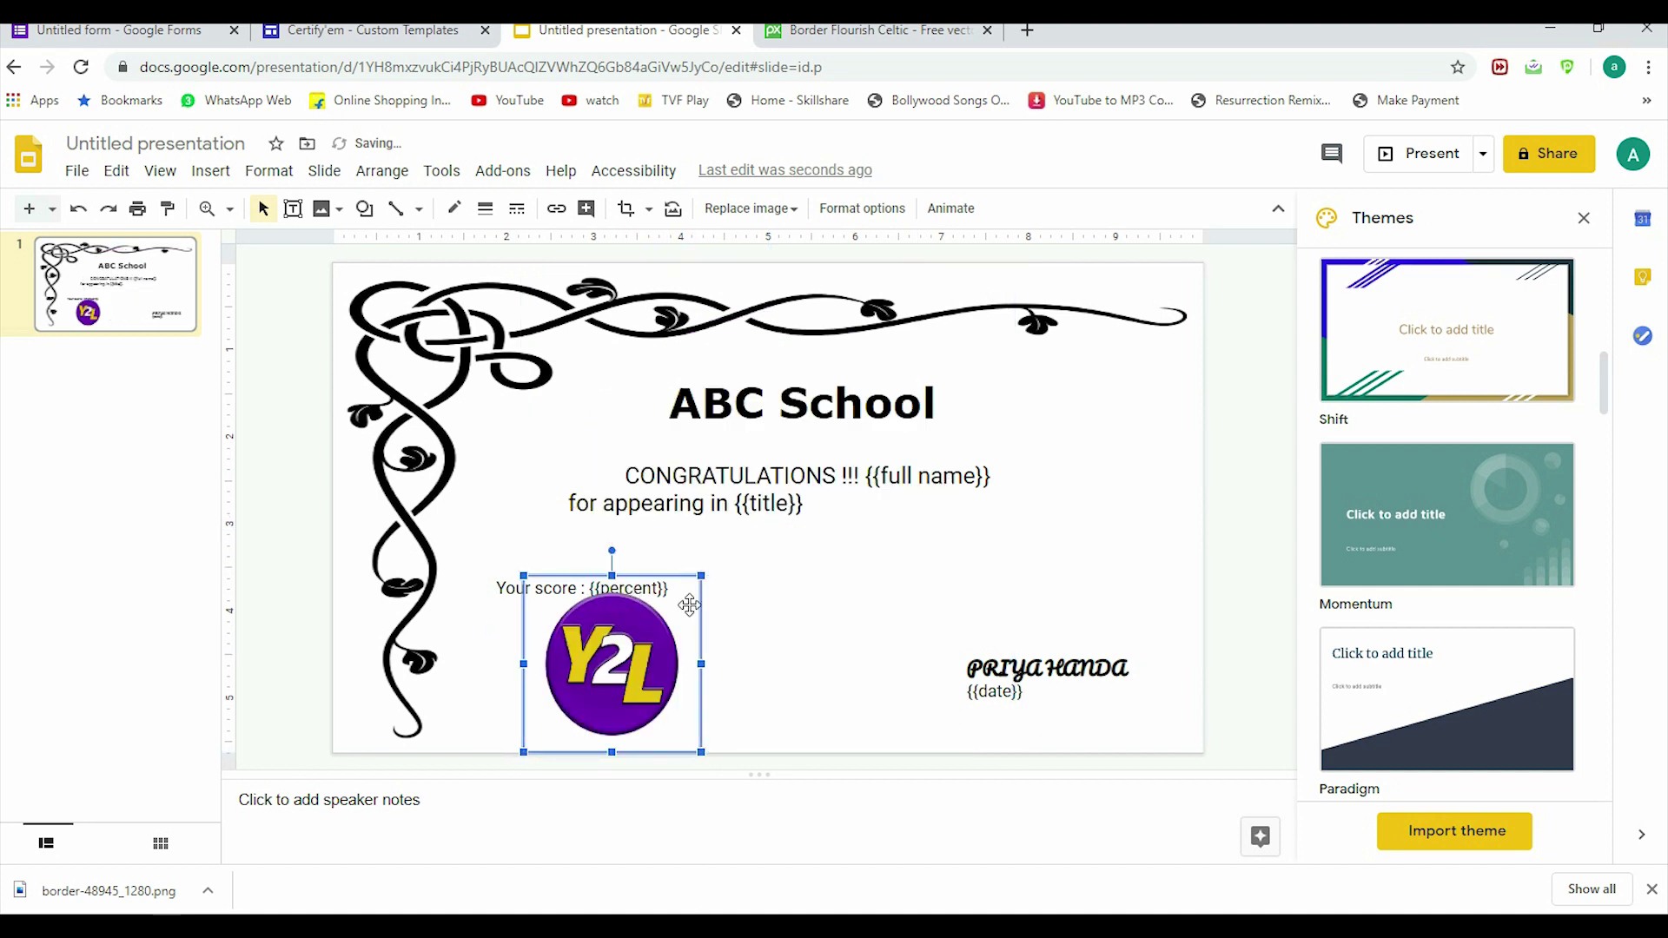
pyautogui.moveTo(615, 613); pyautogui.dragTo(1083, 378)
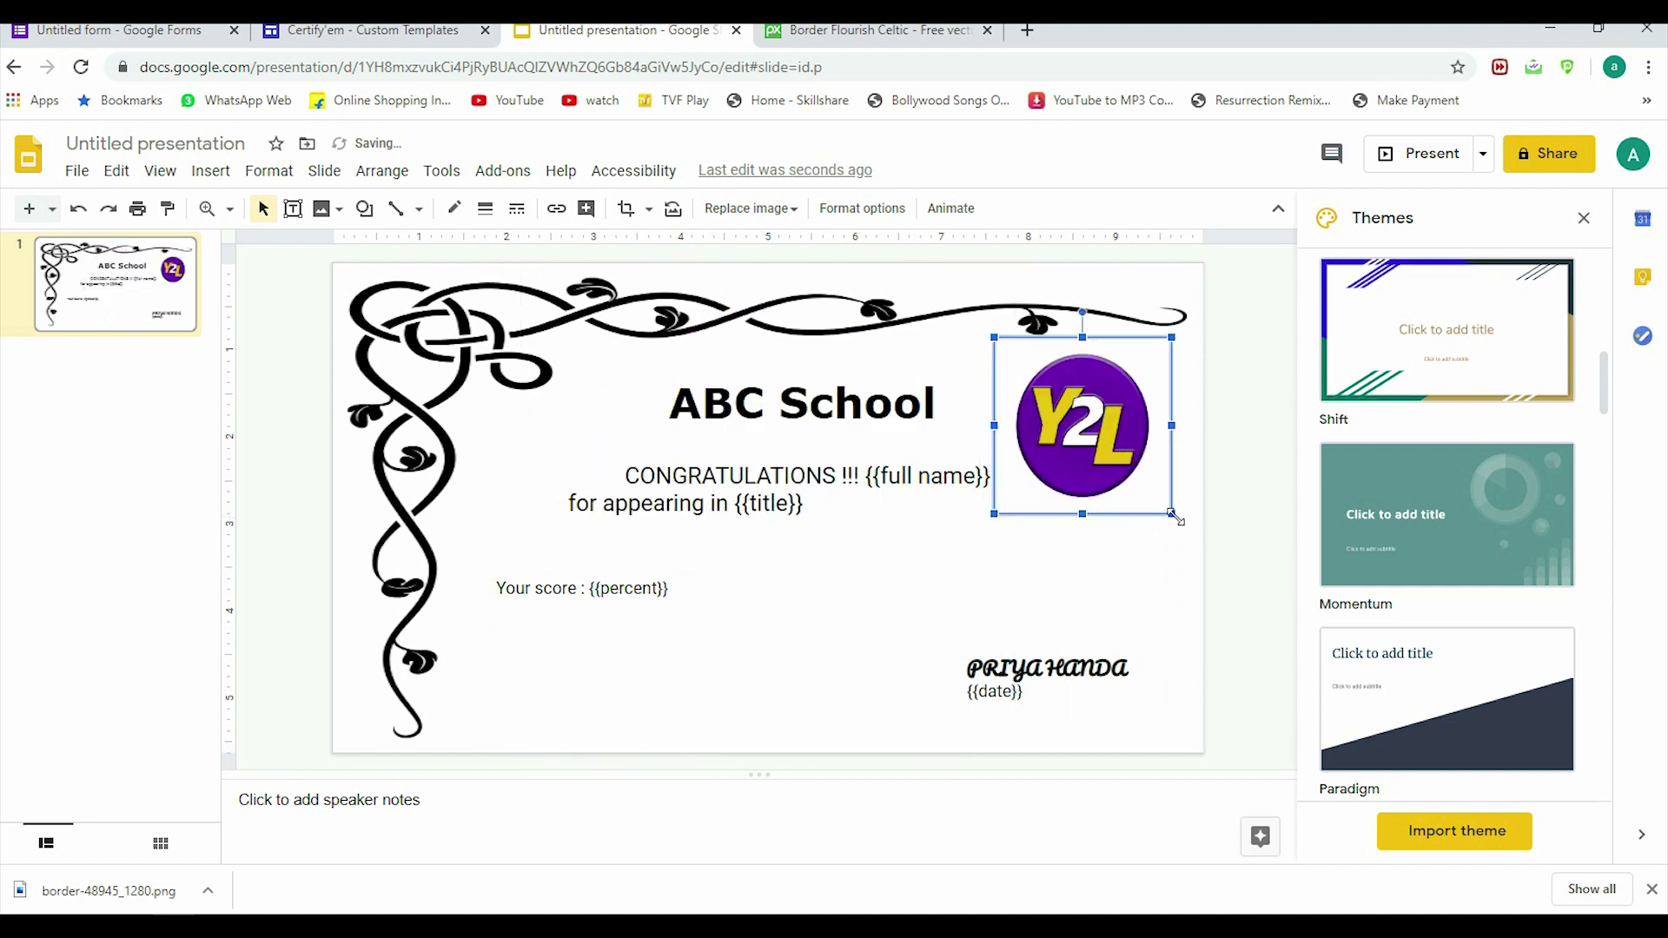
pyautogui.moveTo(1172, 513); pyautogui.dragTo(1112, 453)
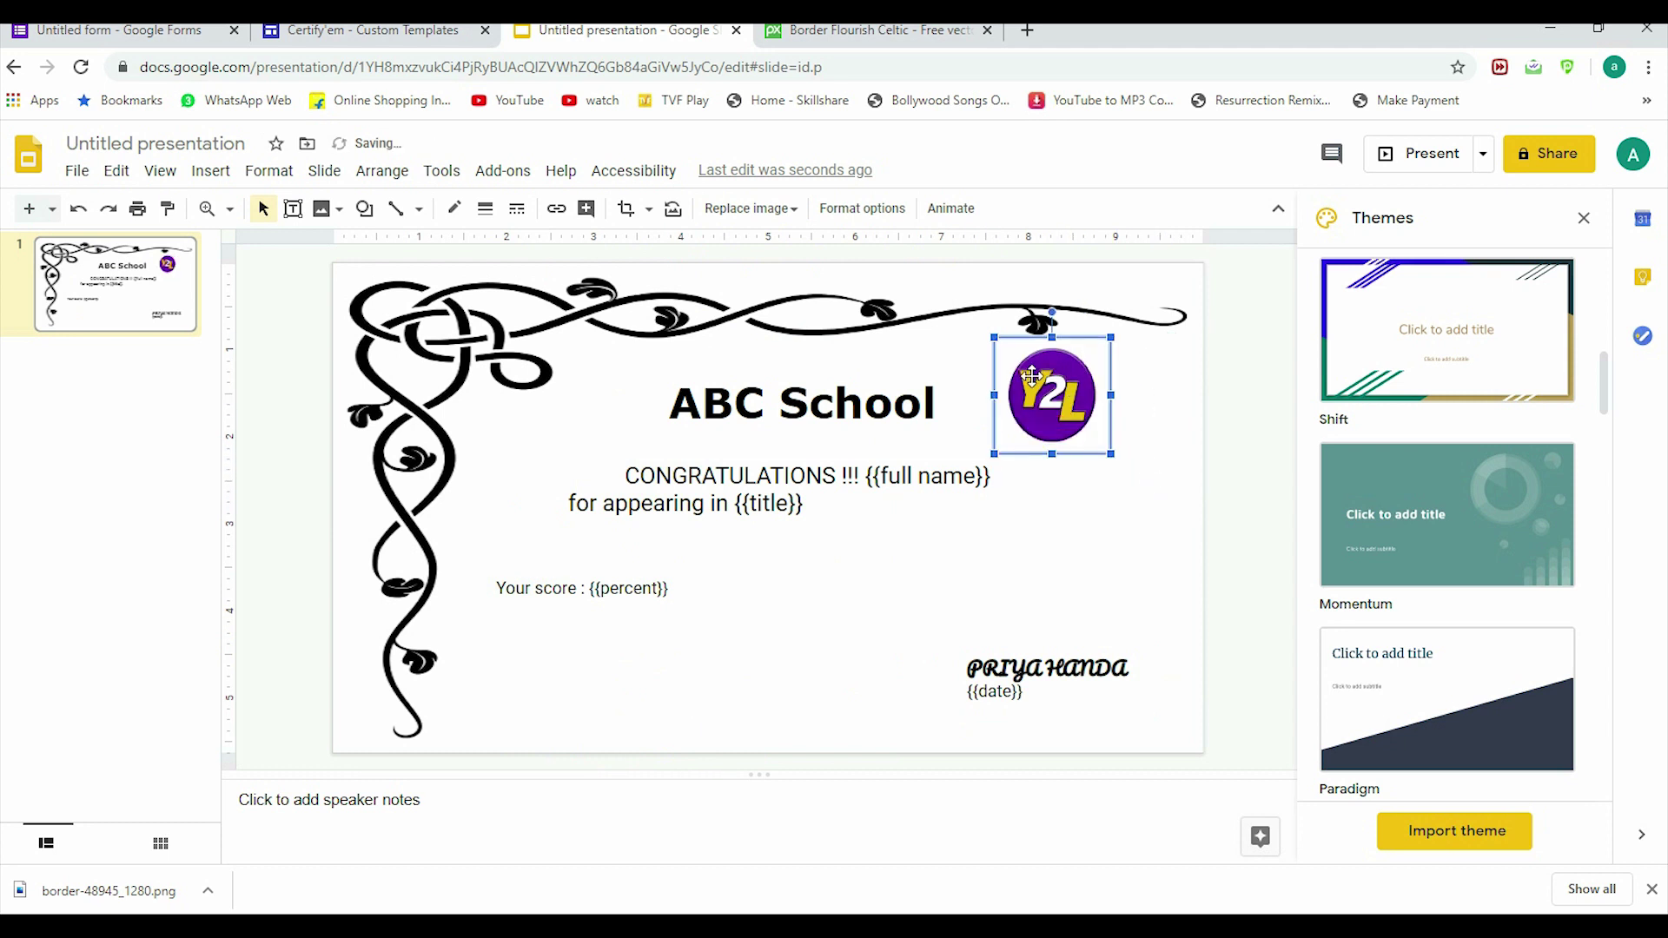
pyautogui.moveTo(1037, 372); pyautogui.dragTo(1120, 391)
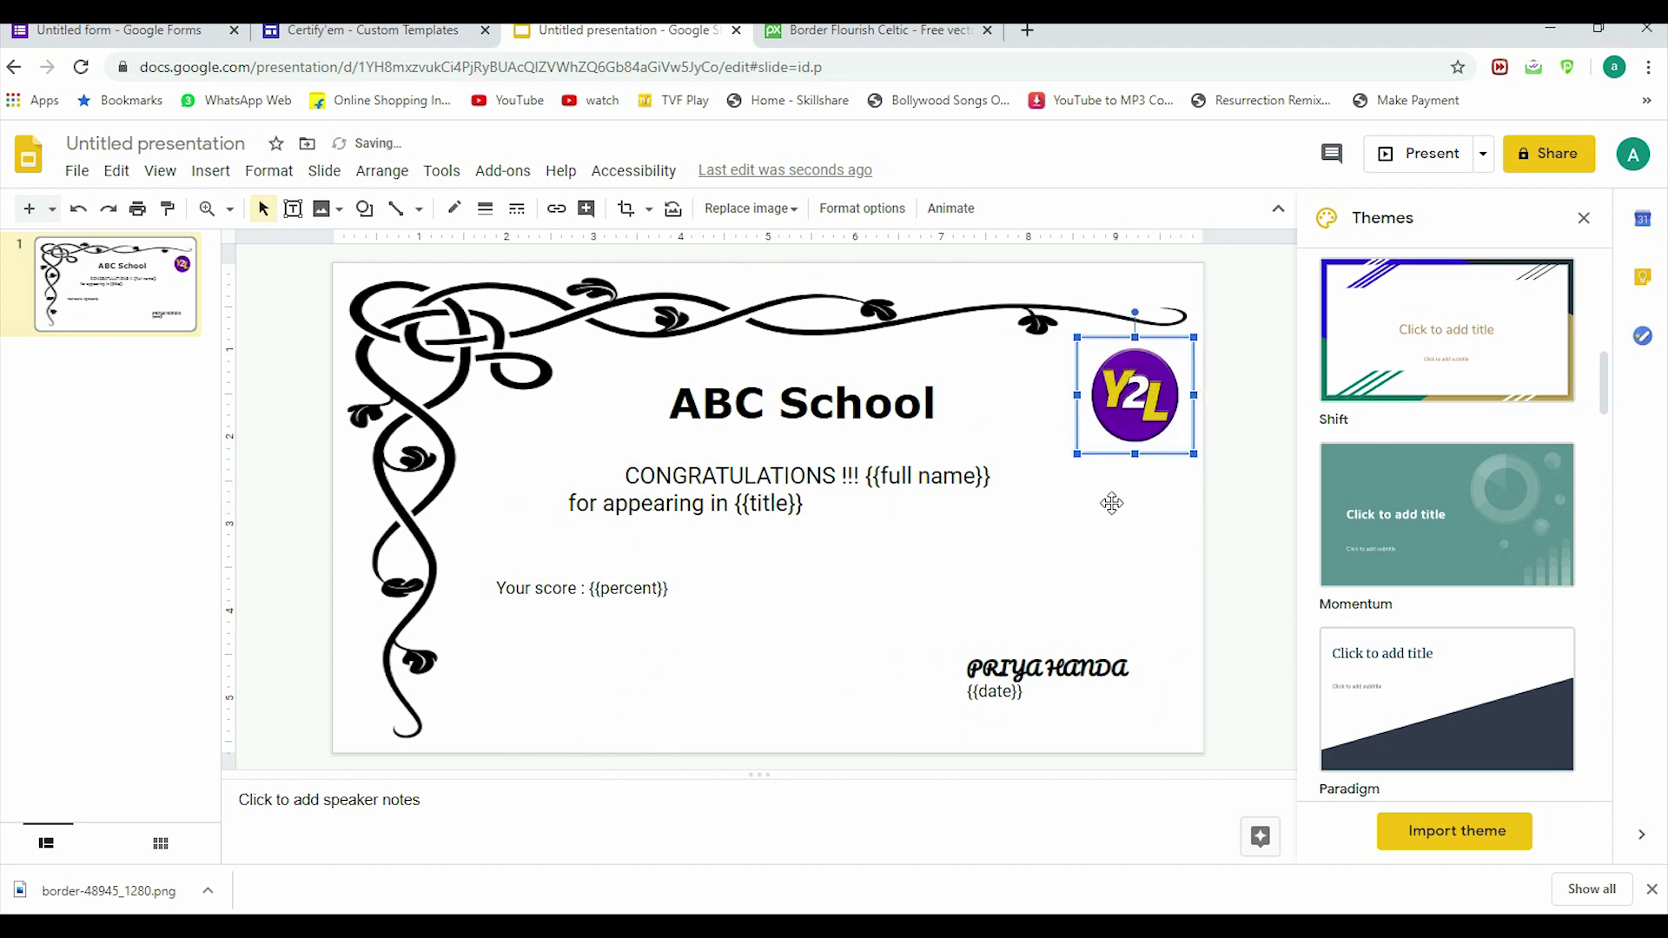
pyautogui.click(456, 508)
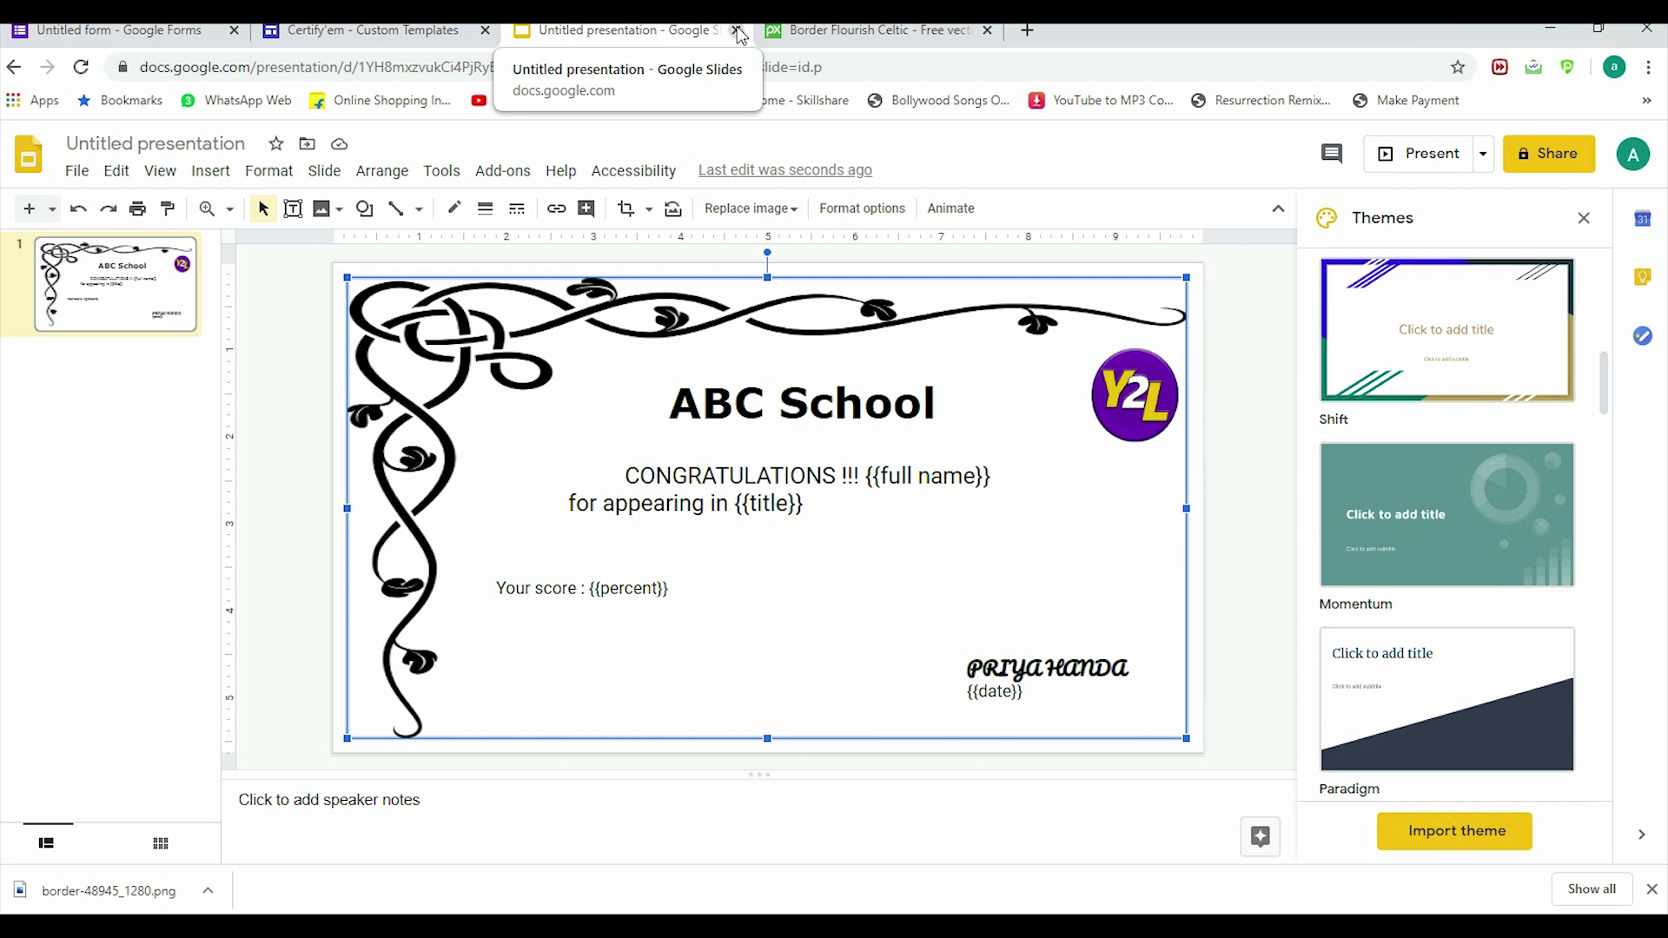
# Step: Close the presentation, return to the quiz form, and choose Certify'em's Use a Custom Template
pyautogui.click(737, 32)
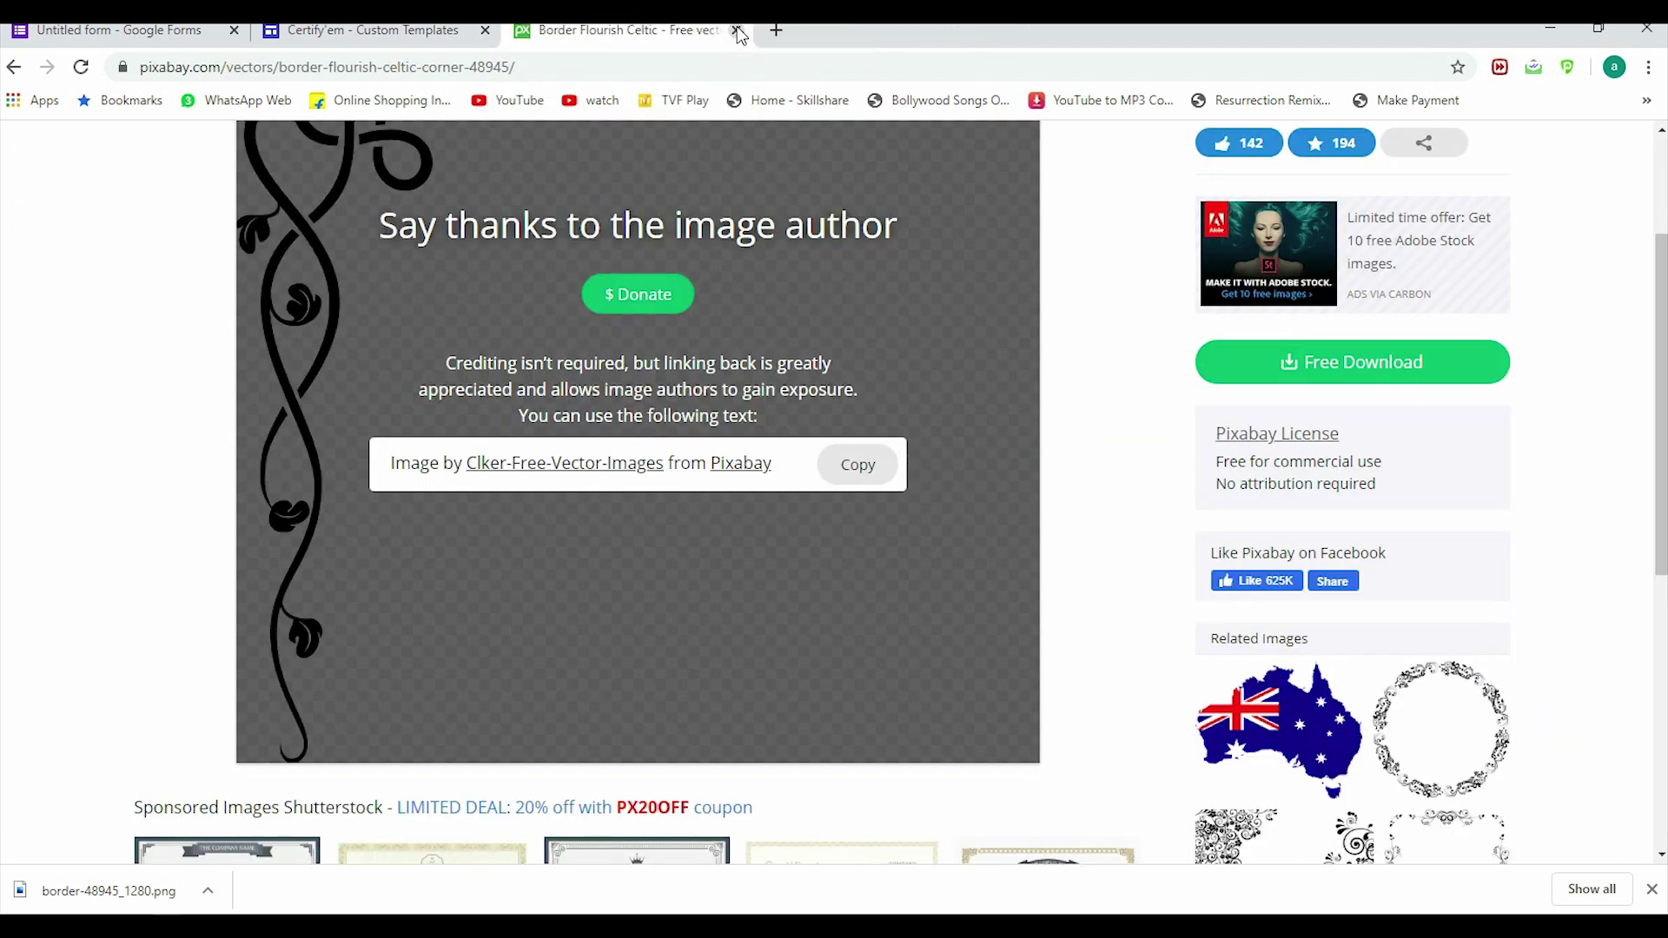
pyautogui.click(377, 31)
pyautogui.click(121, 30)
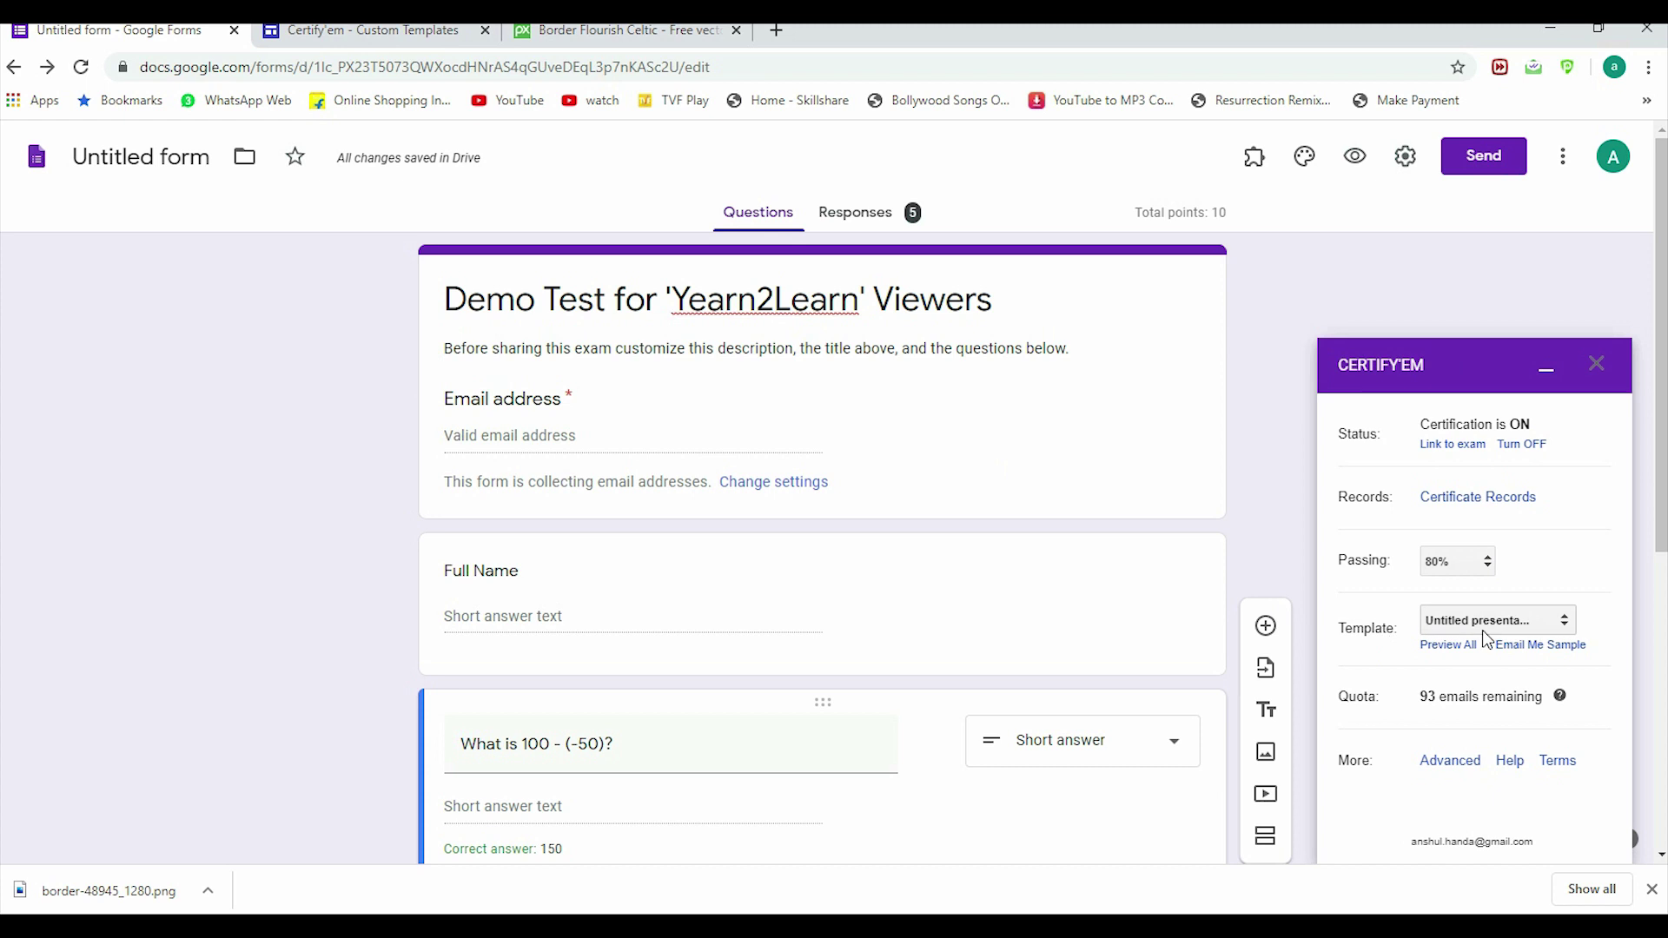
pyautogui.click(1566, 619)
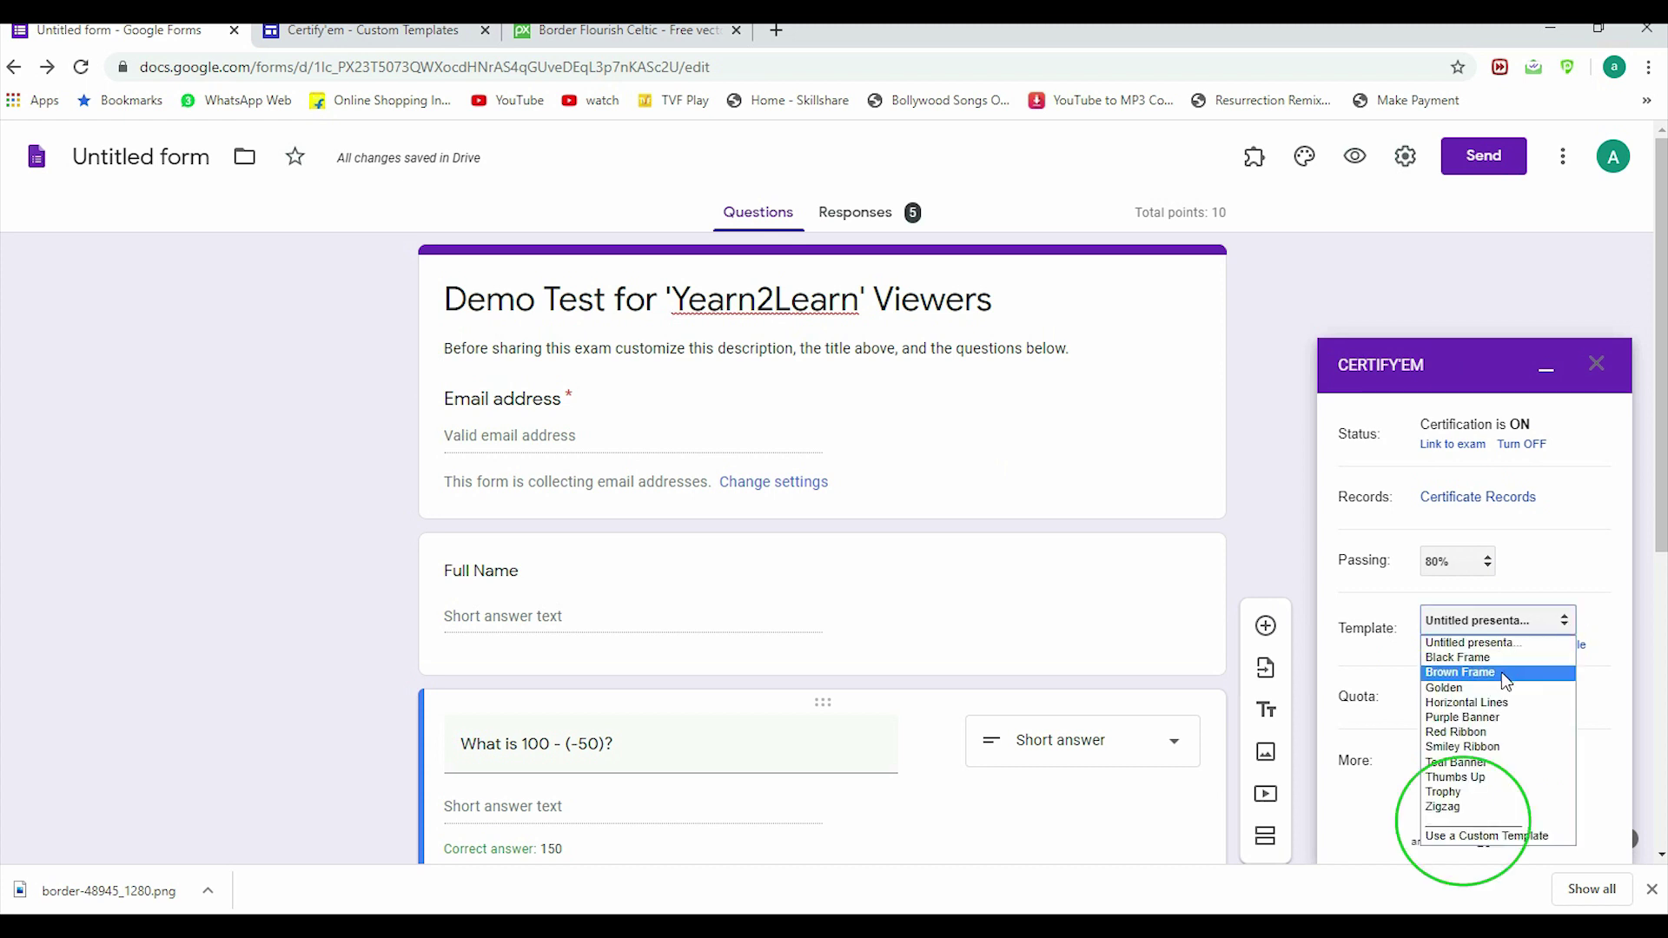
pyautogui.click(1456, 836)
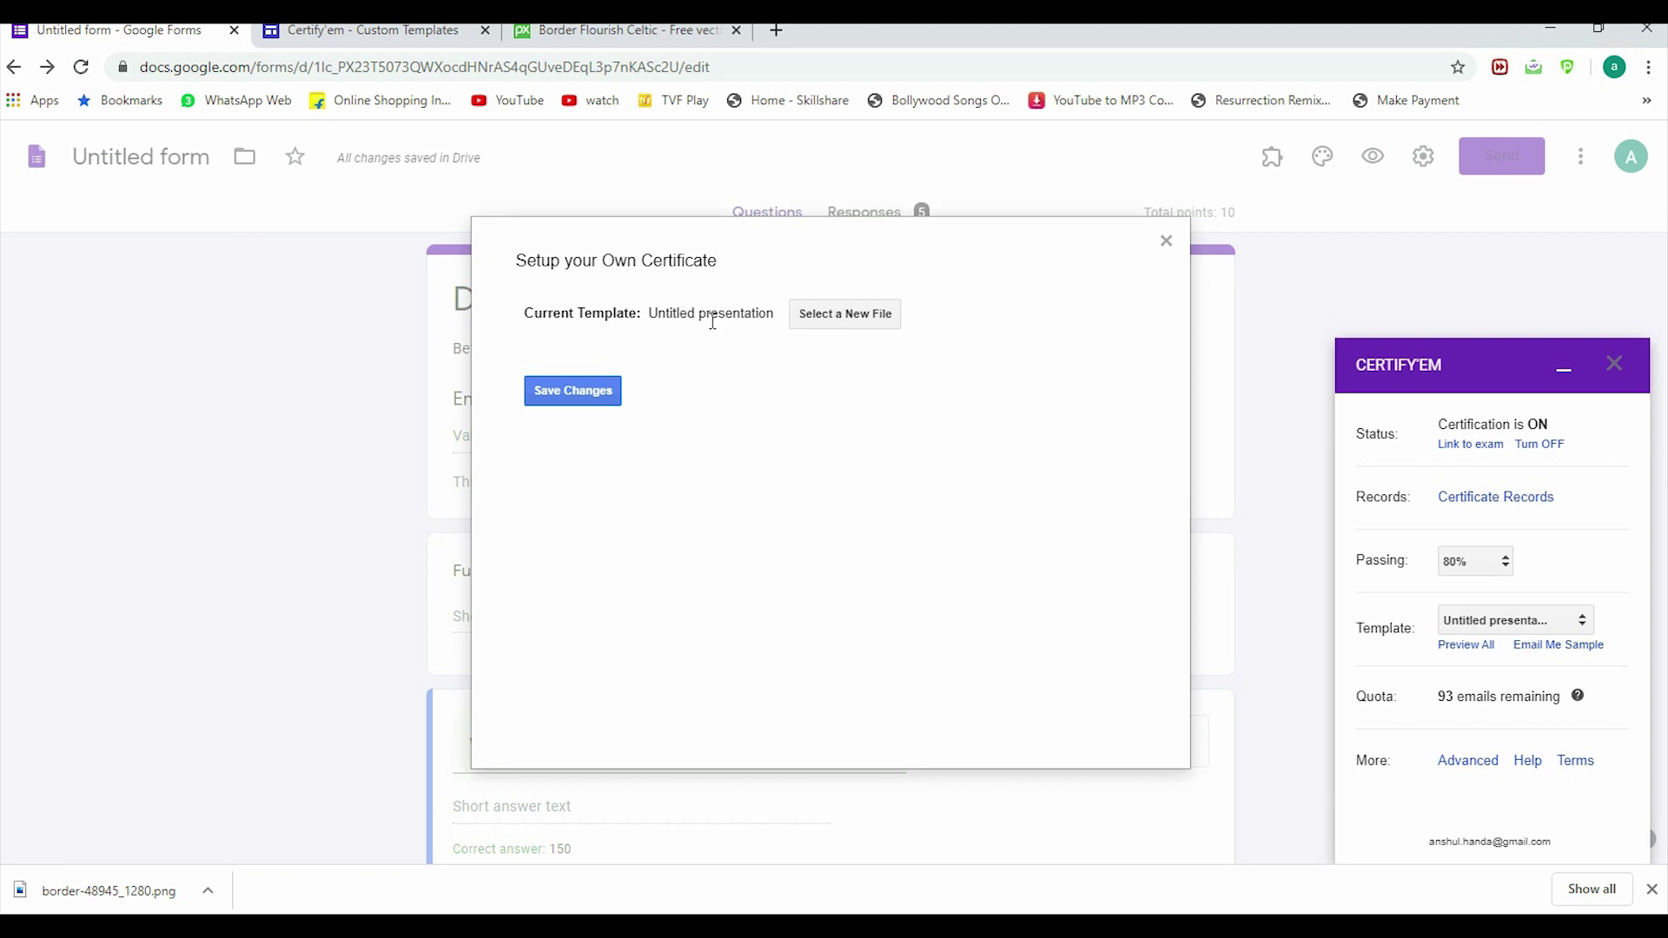
# Step: Select the ABC School Untitled presentation as the new custom template file
pyautogui.click(839, 327)
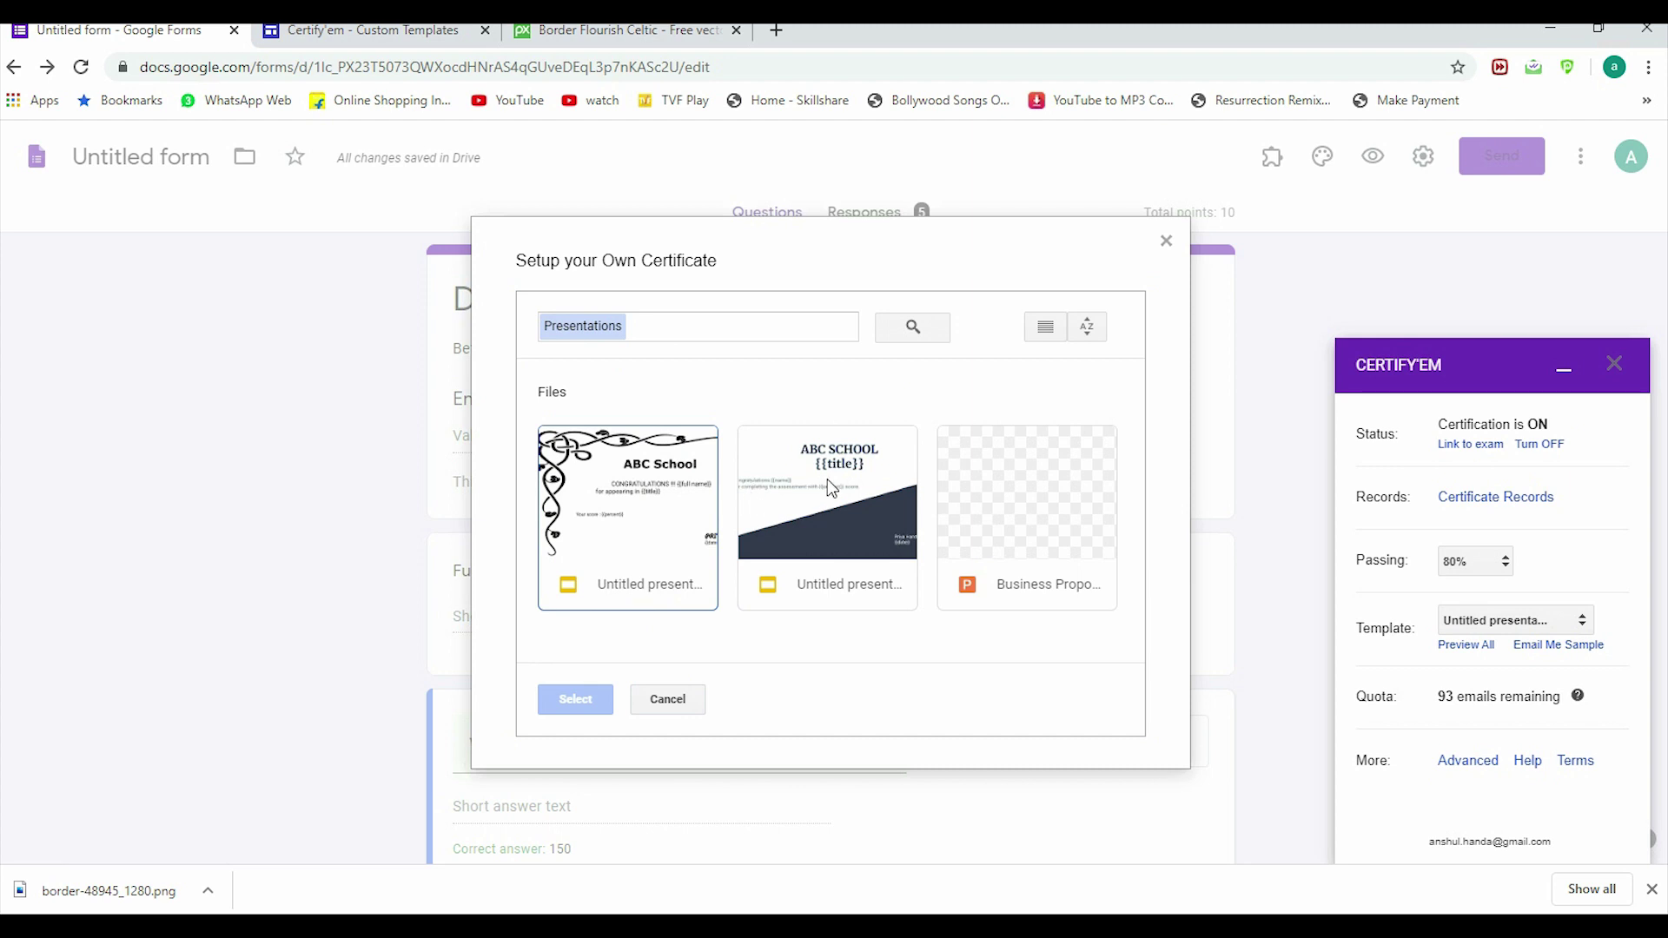
pyautogui.click(616, 526)
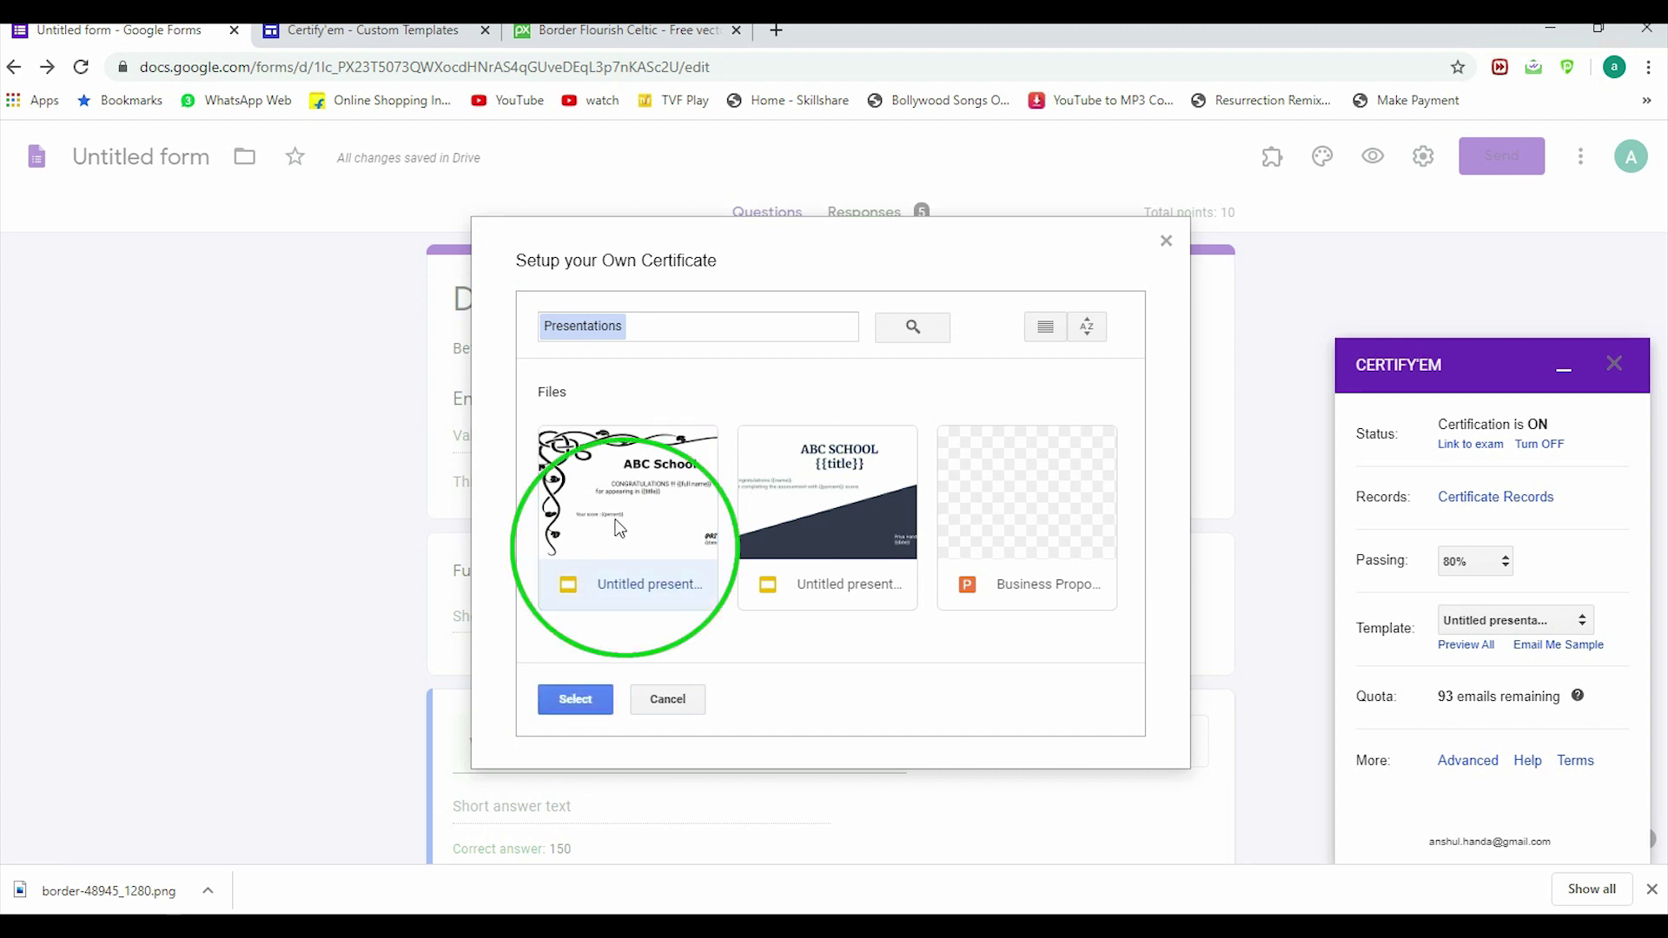
pyautogui.click(580, 700)
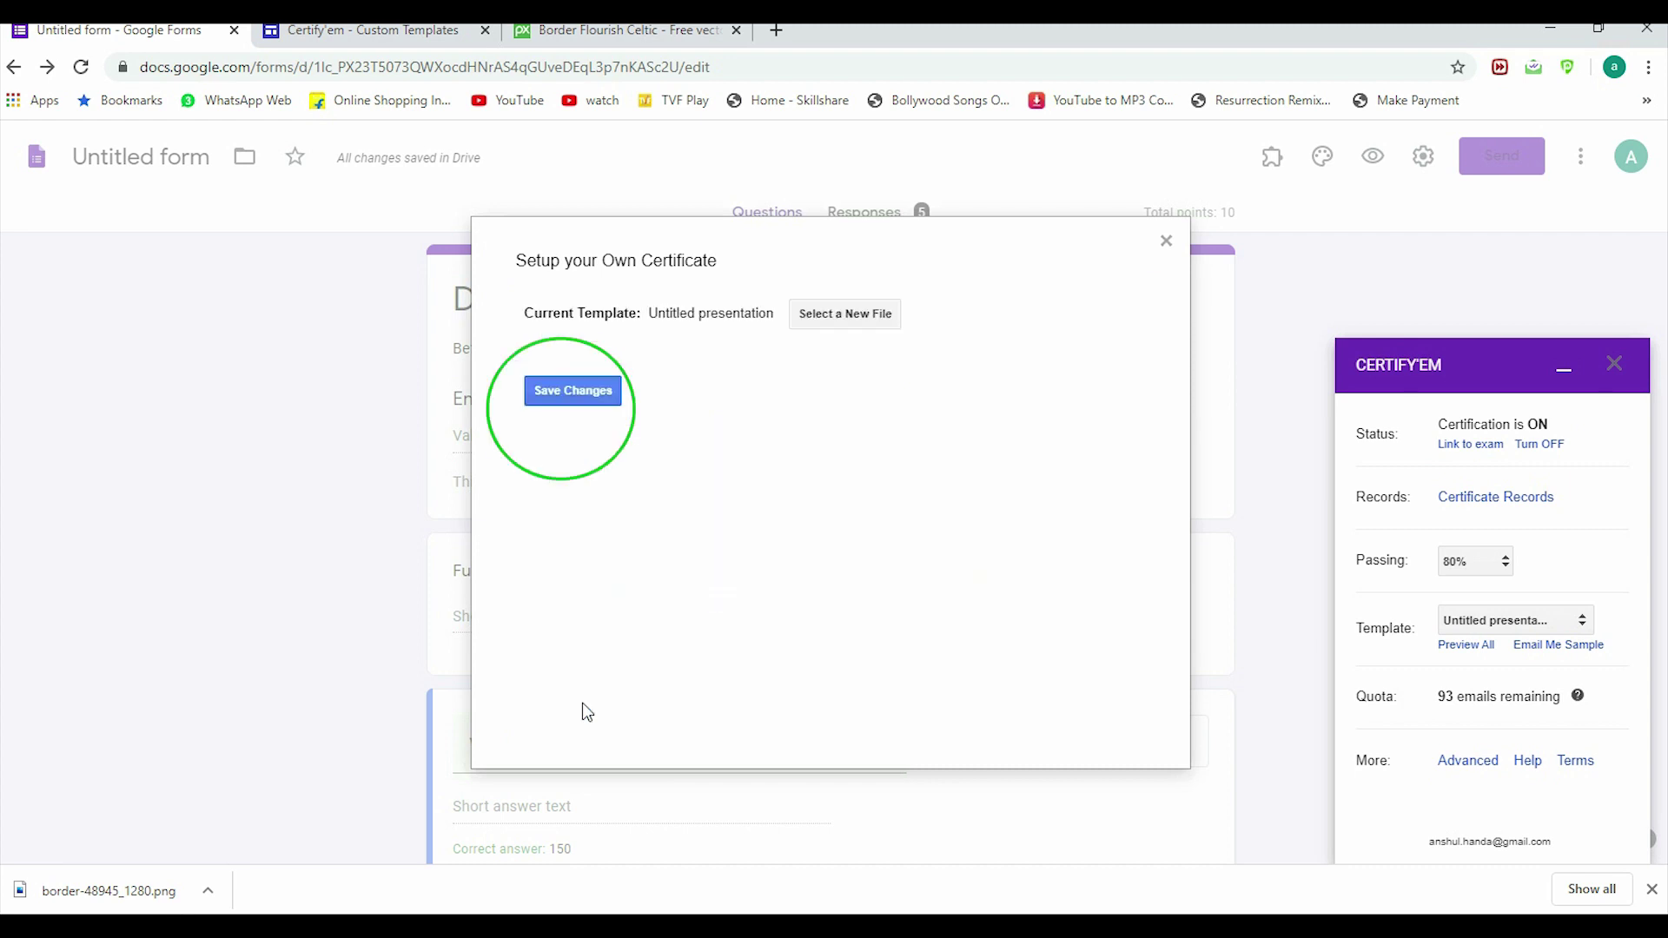
# Step: Save the custom template setting and close the Certify'em side panel
pyautogui.click(572, 389)
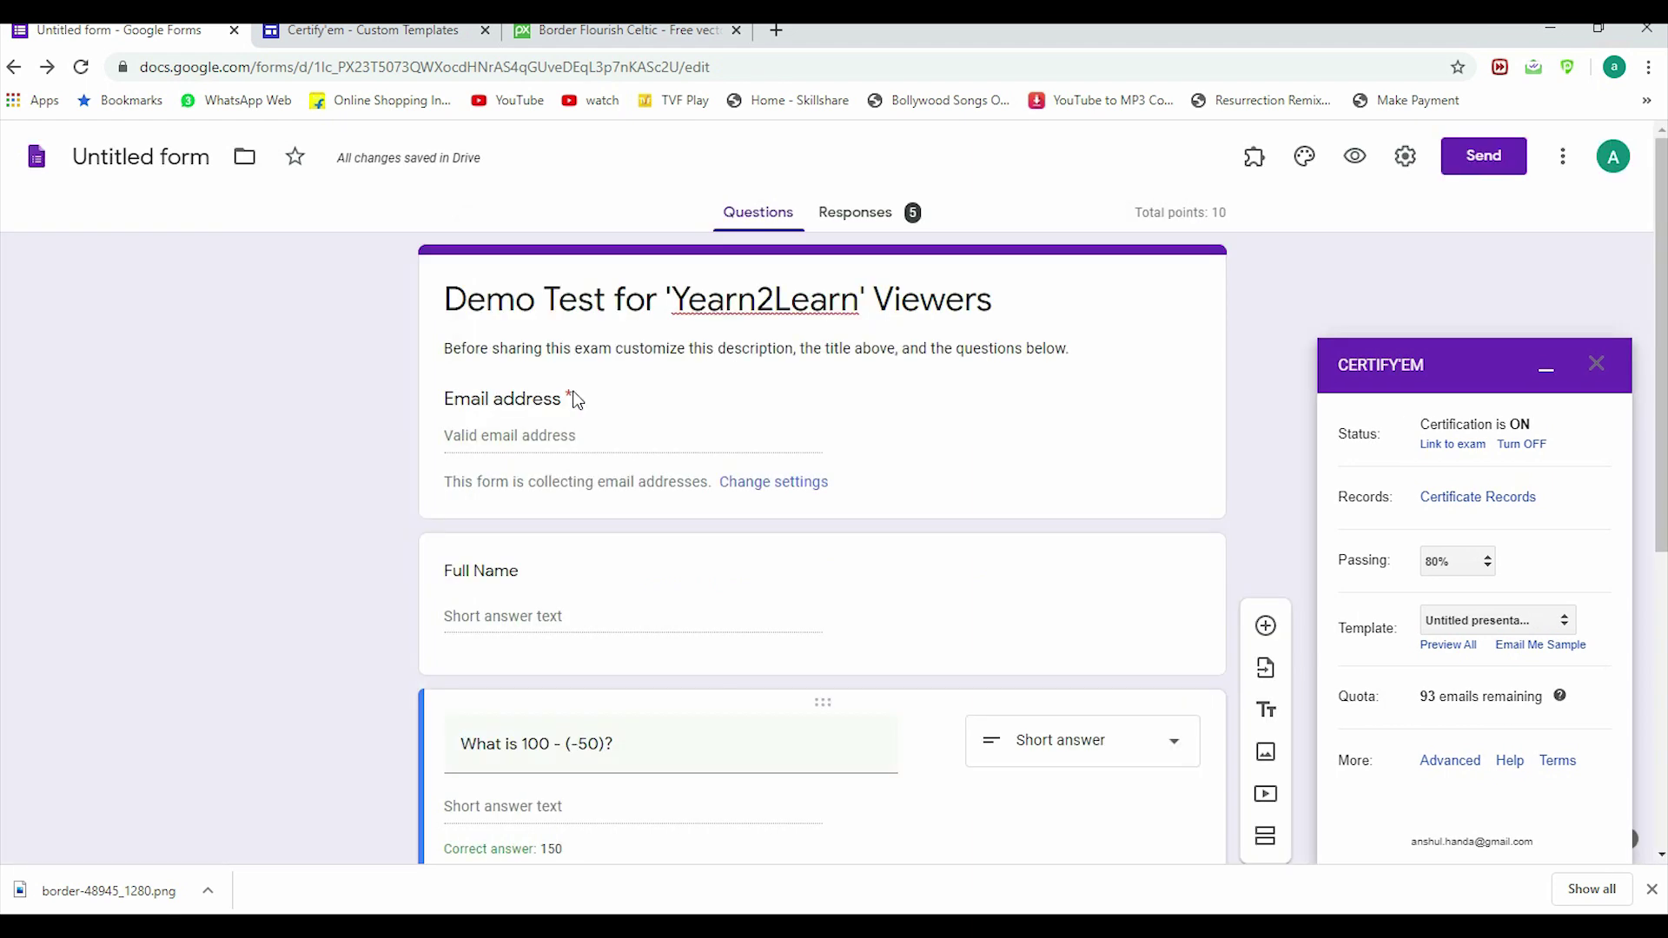
pyautogui.scroll(-3, 1581, 633)
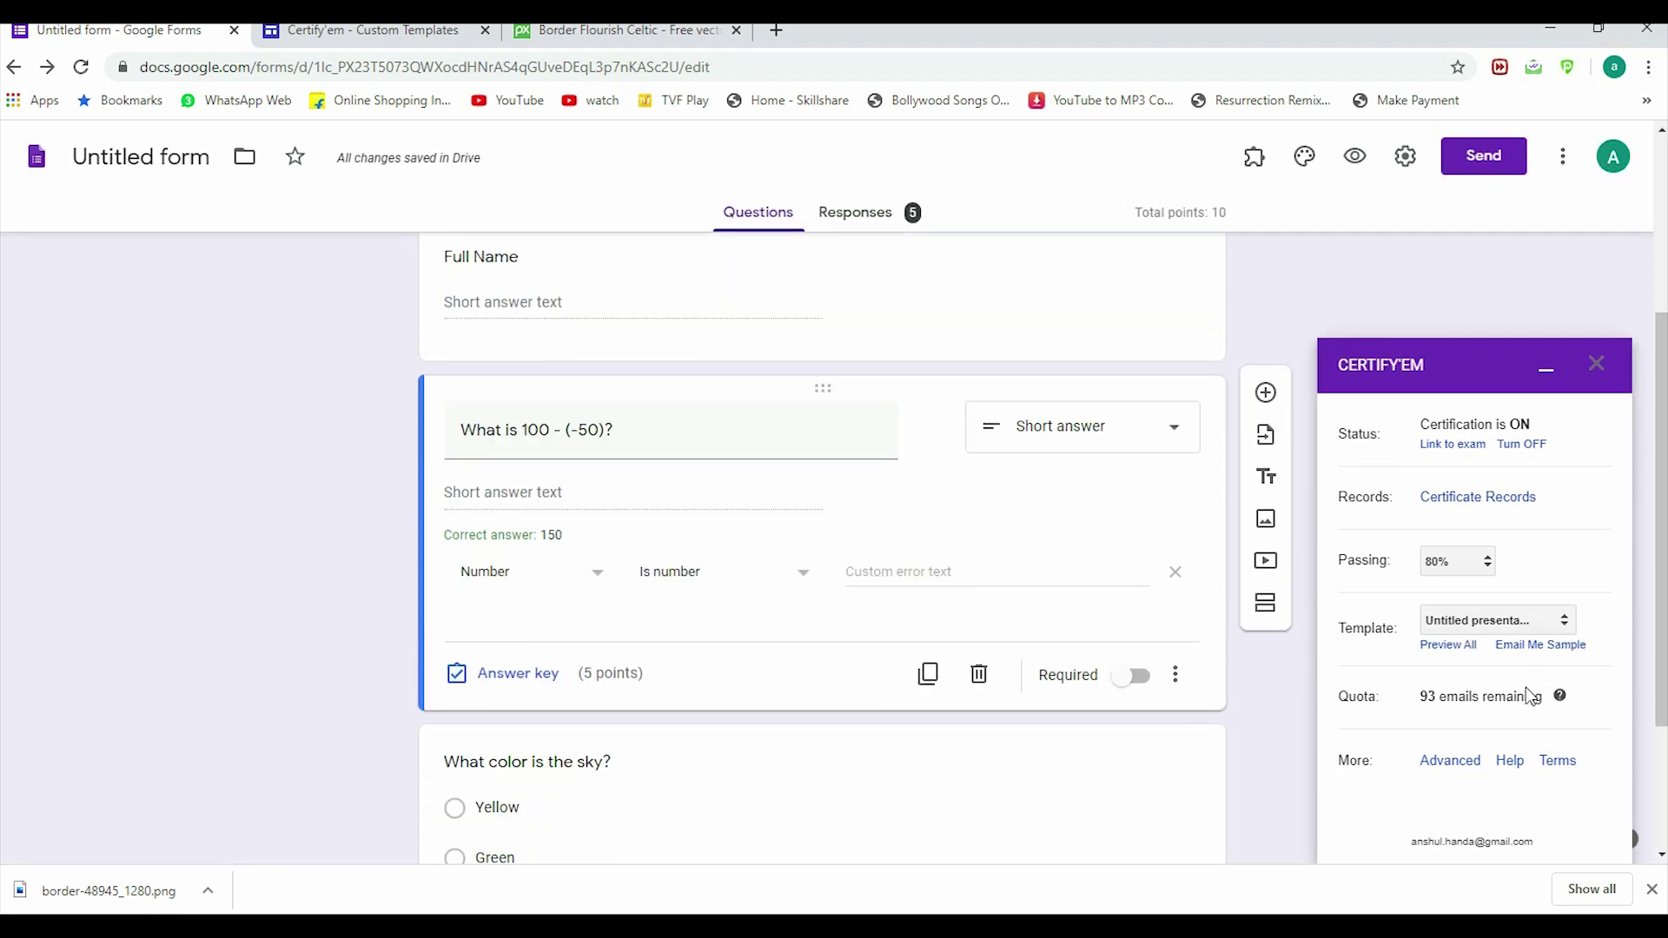
pyautogui.click(1599, 371)
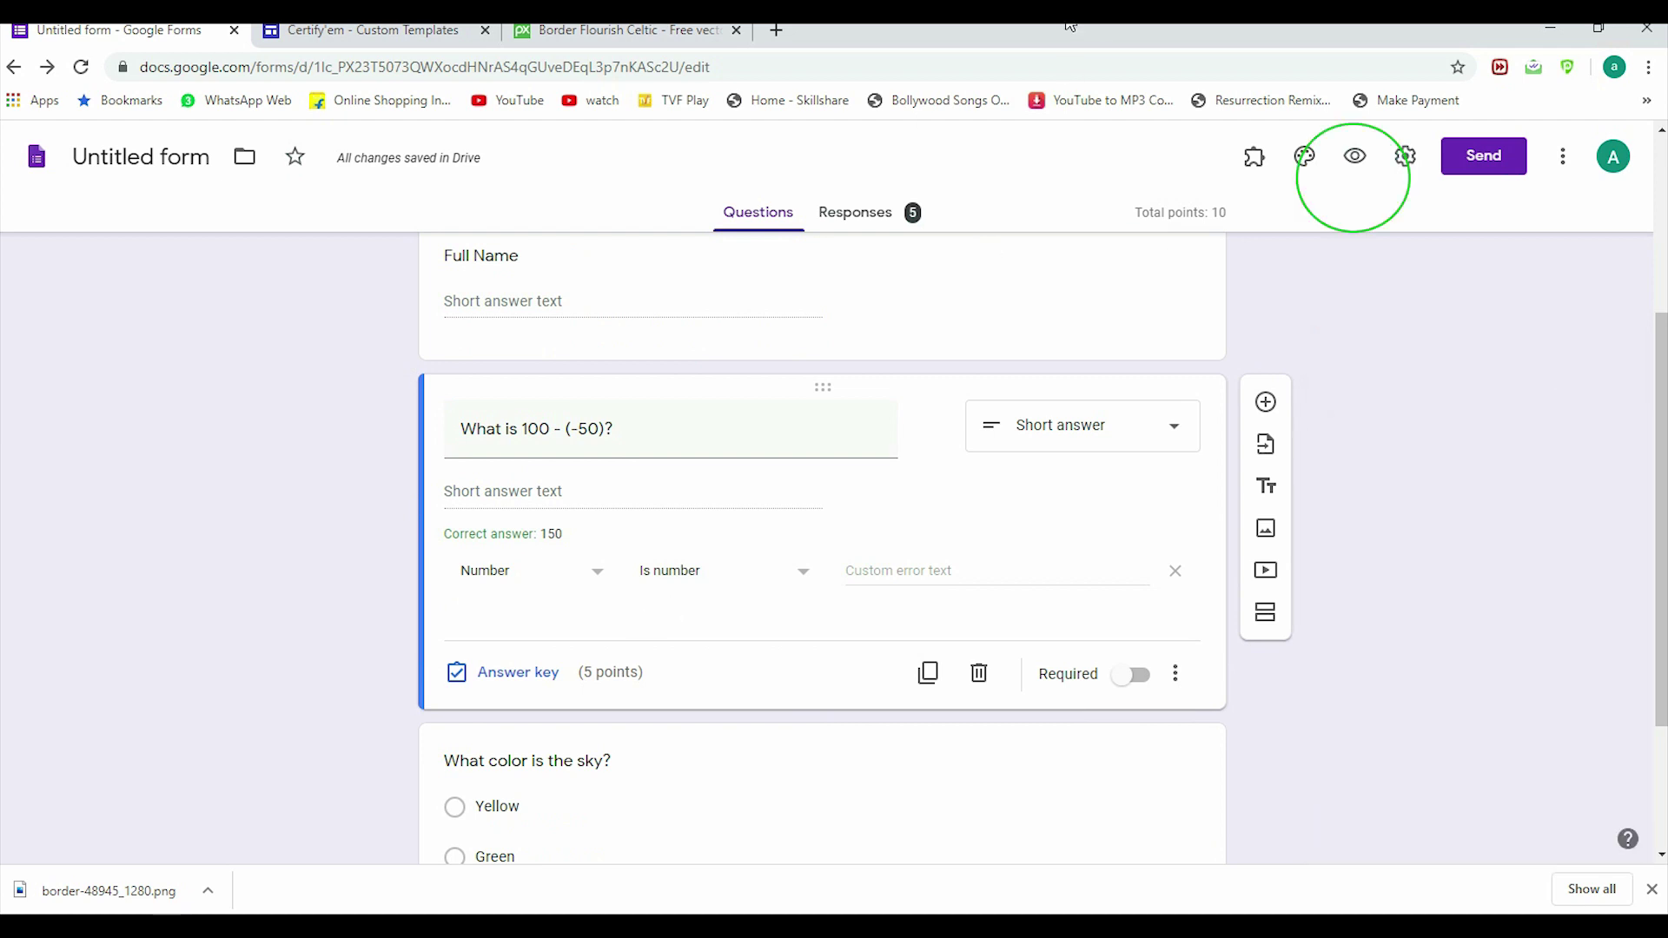
# Step: Preview the form and fill in the respondent's email address and full name
pyautogui.click(1353, 158)
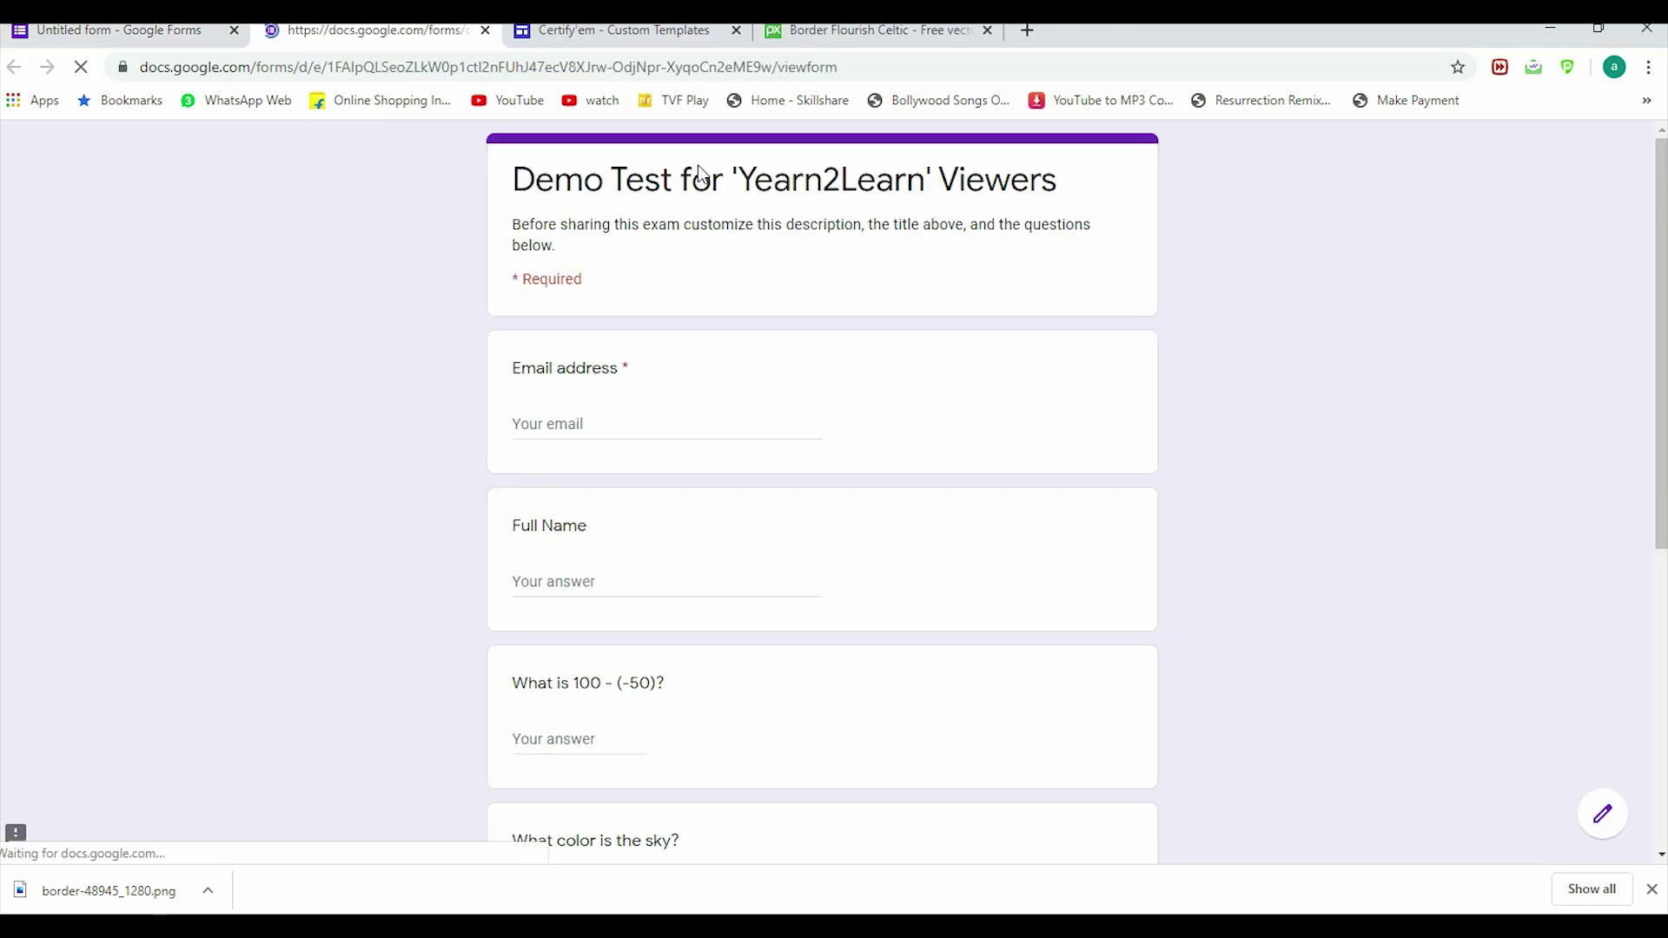
pyautogui.click(572, 425)
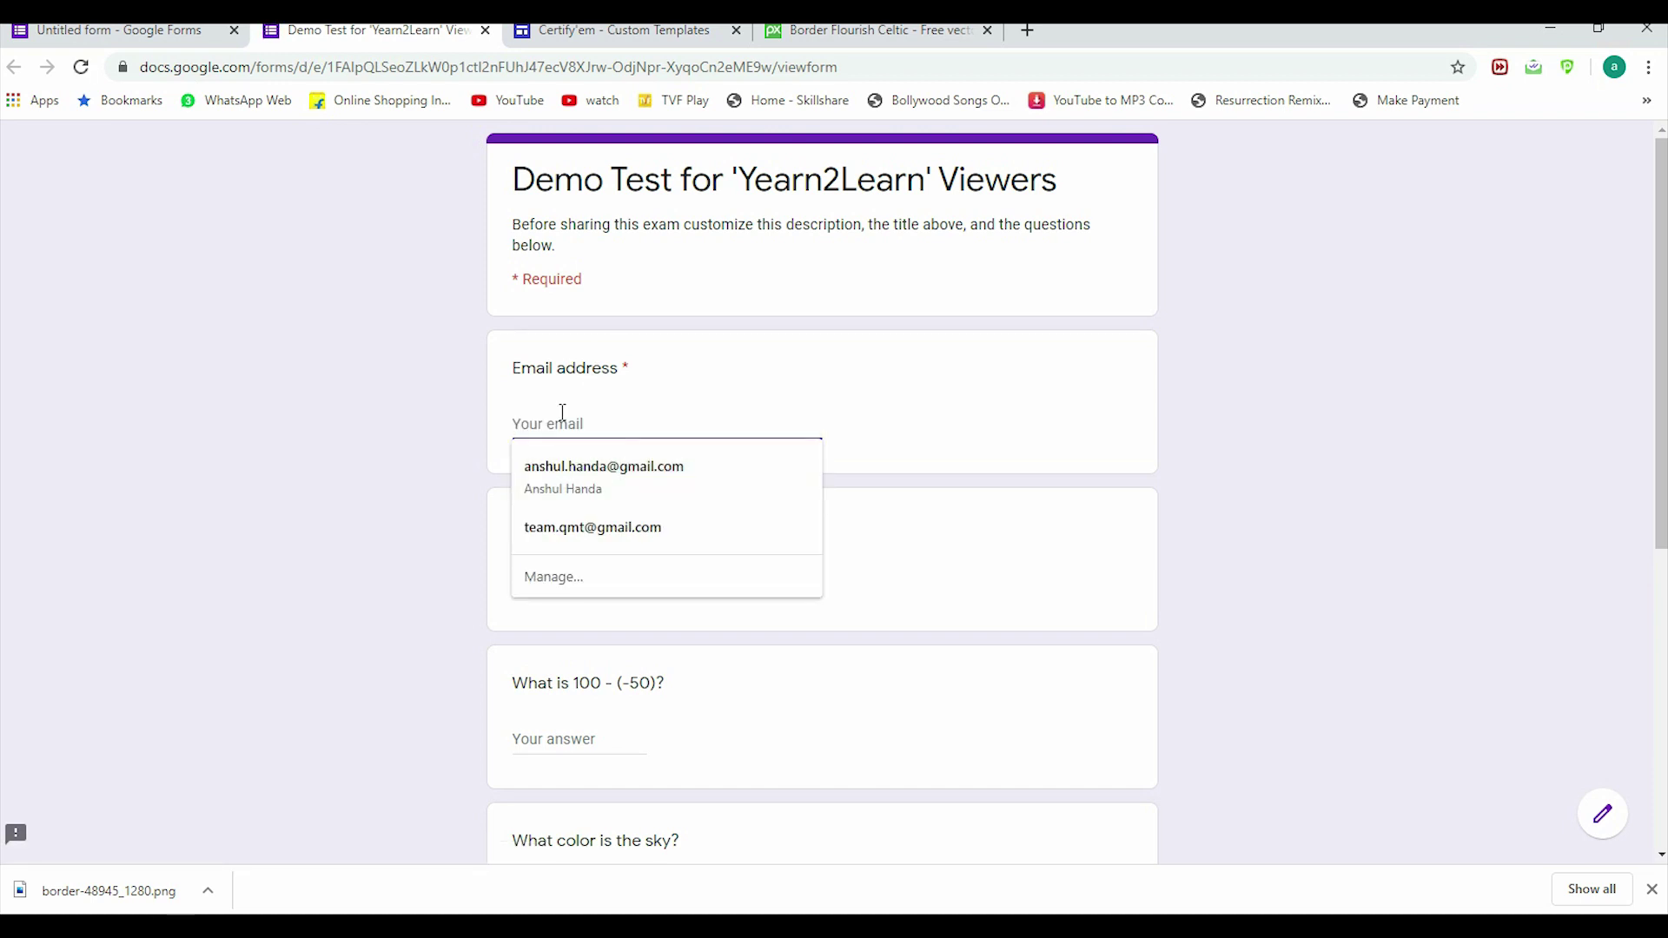
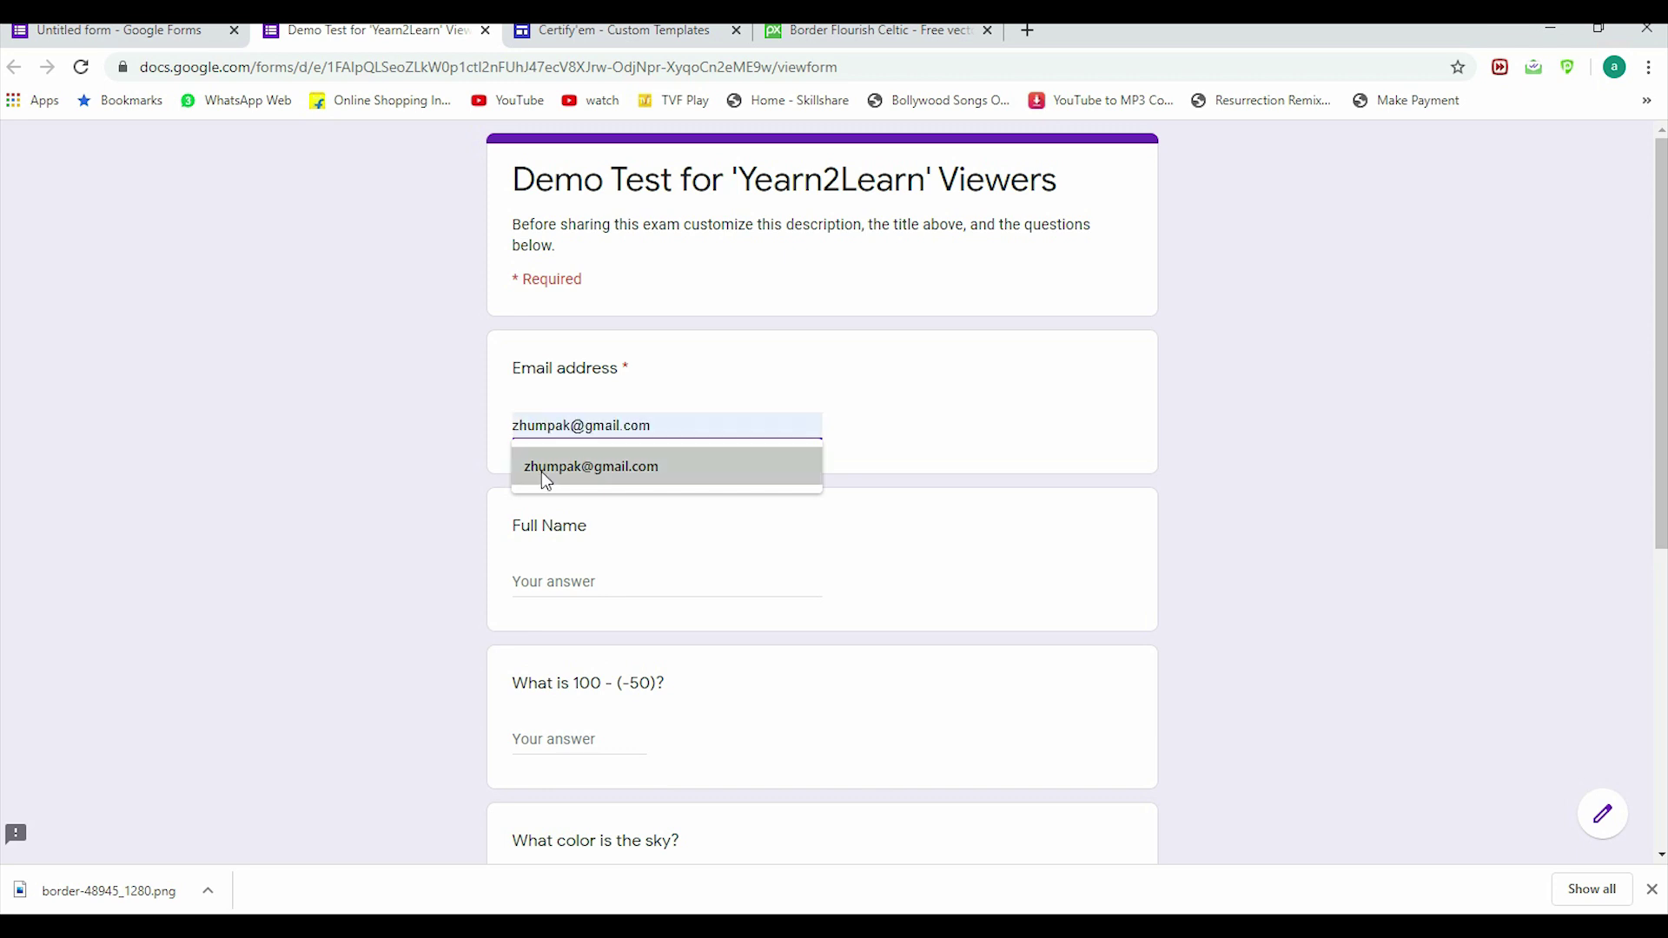
pyautogui.click(540, 470)
pyautogui.click(543, 581)
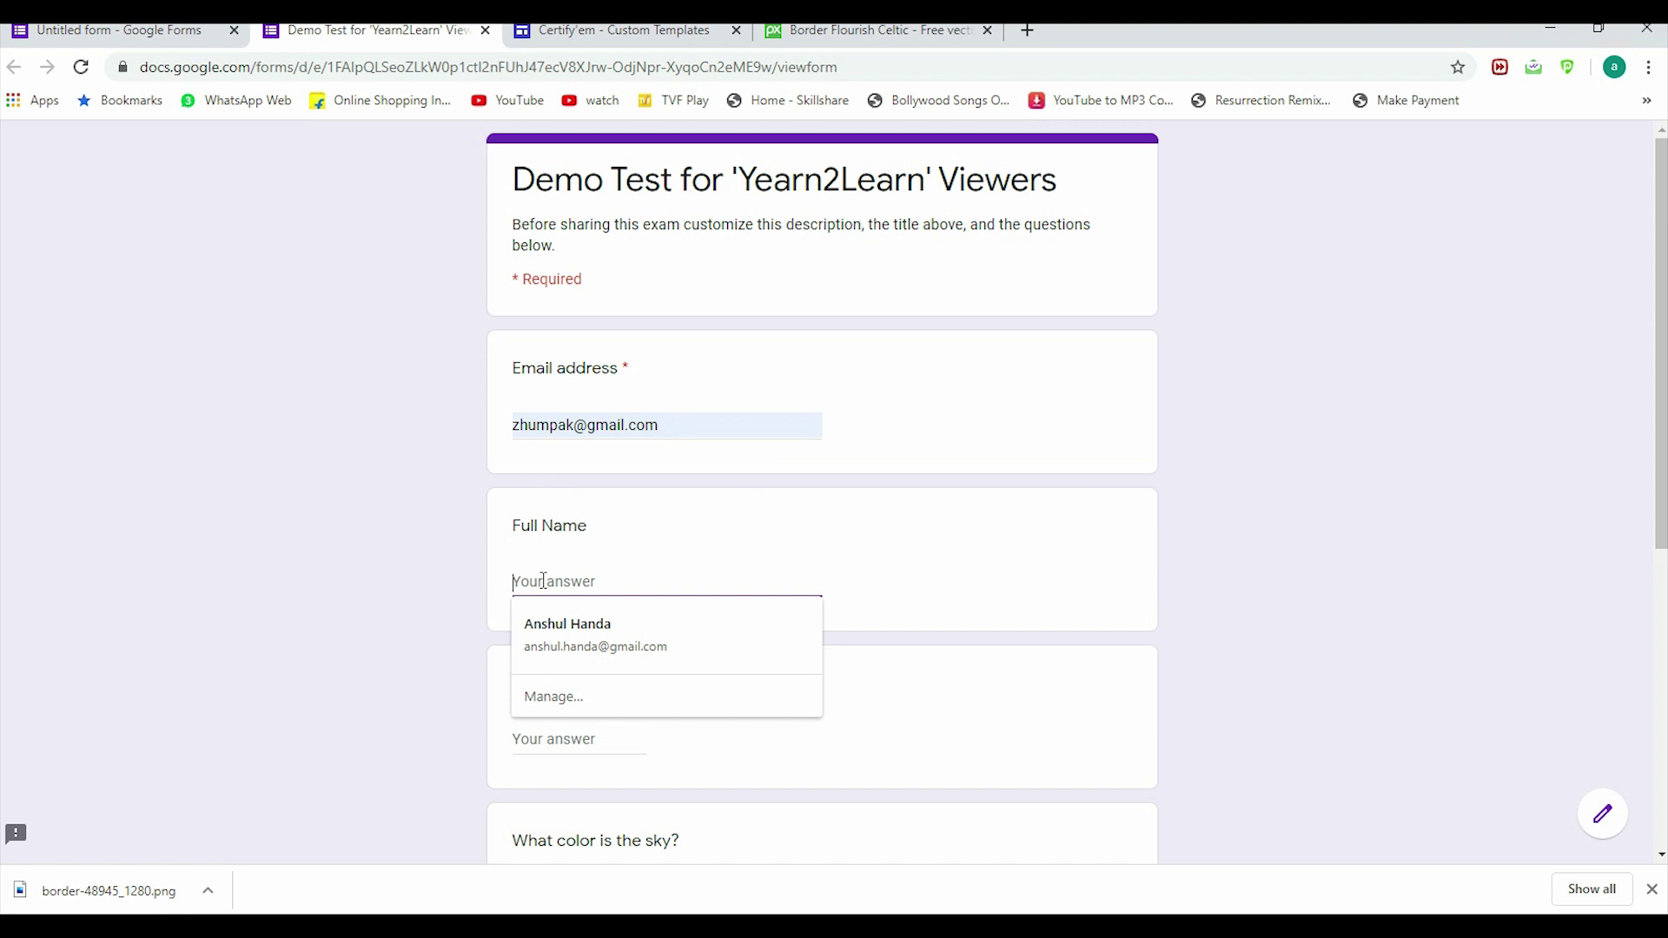
pyautogui.write('Anshika')
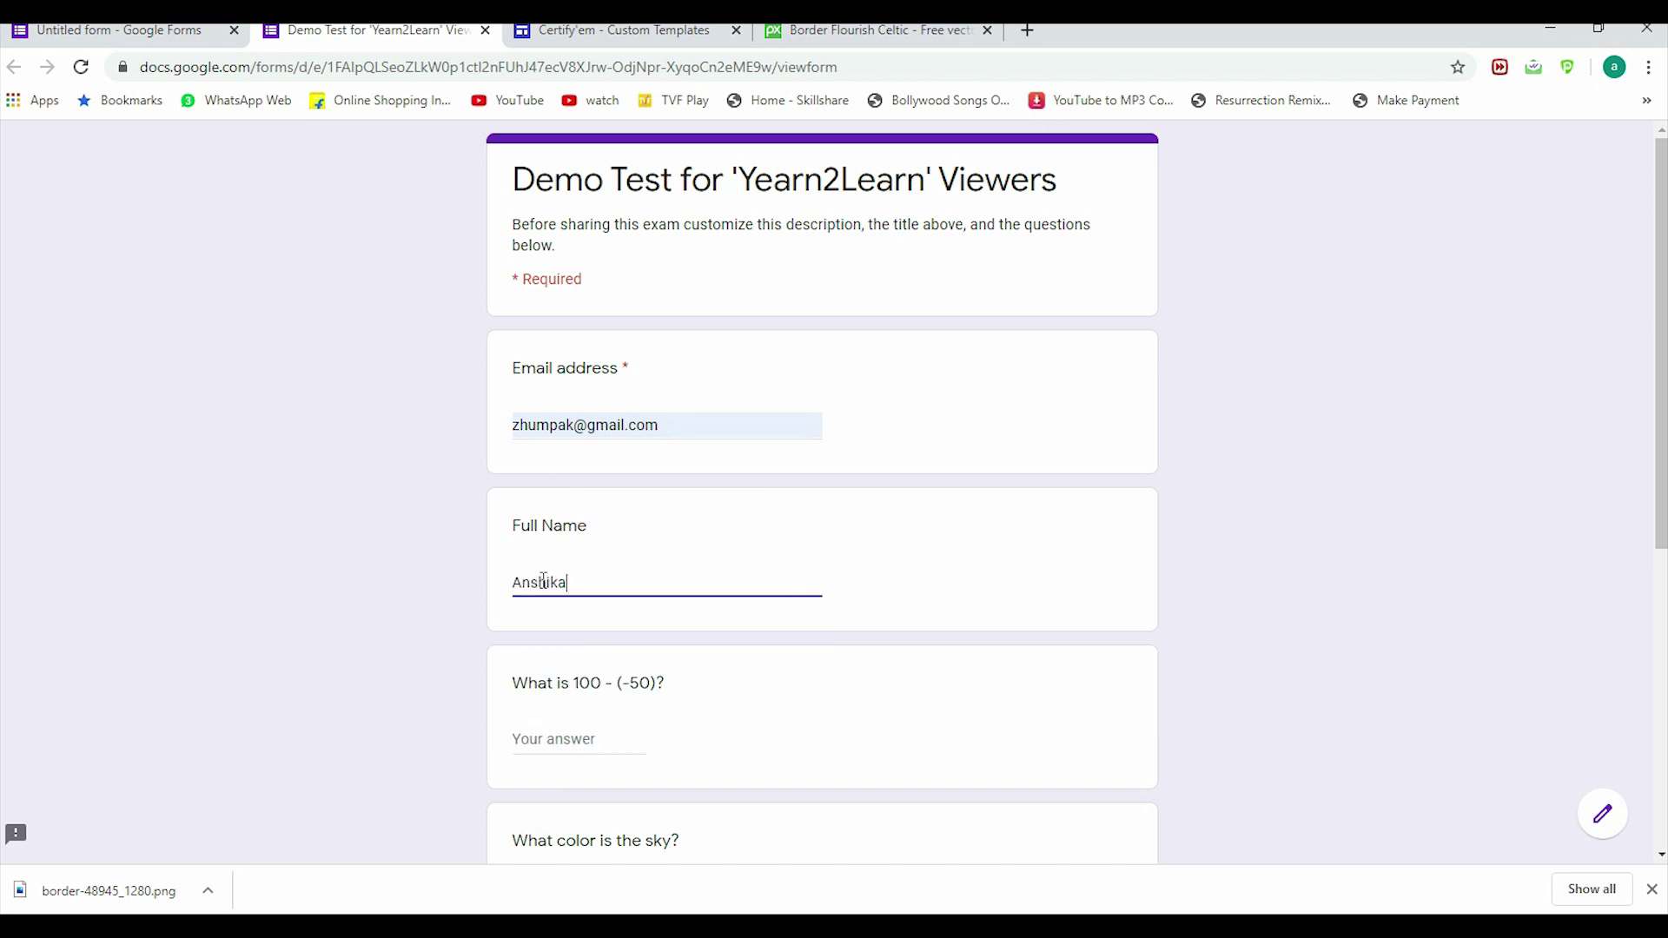
# Step: Answer 150 for 100 - (-50), choose Blue for the sky, and submit
pyautogui.click(535, 741)
pyautogui.write('15')
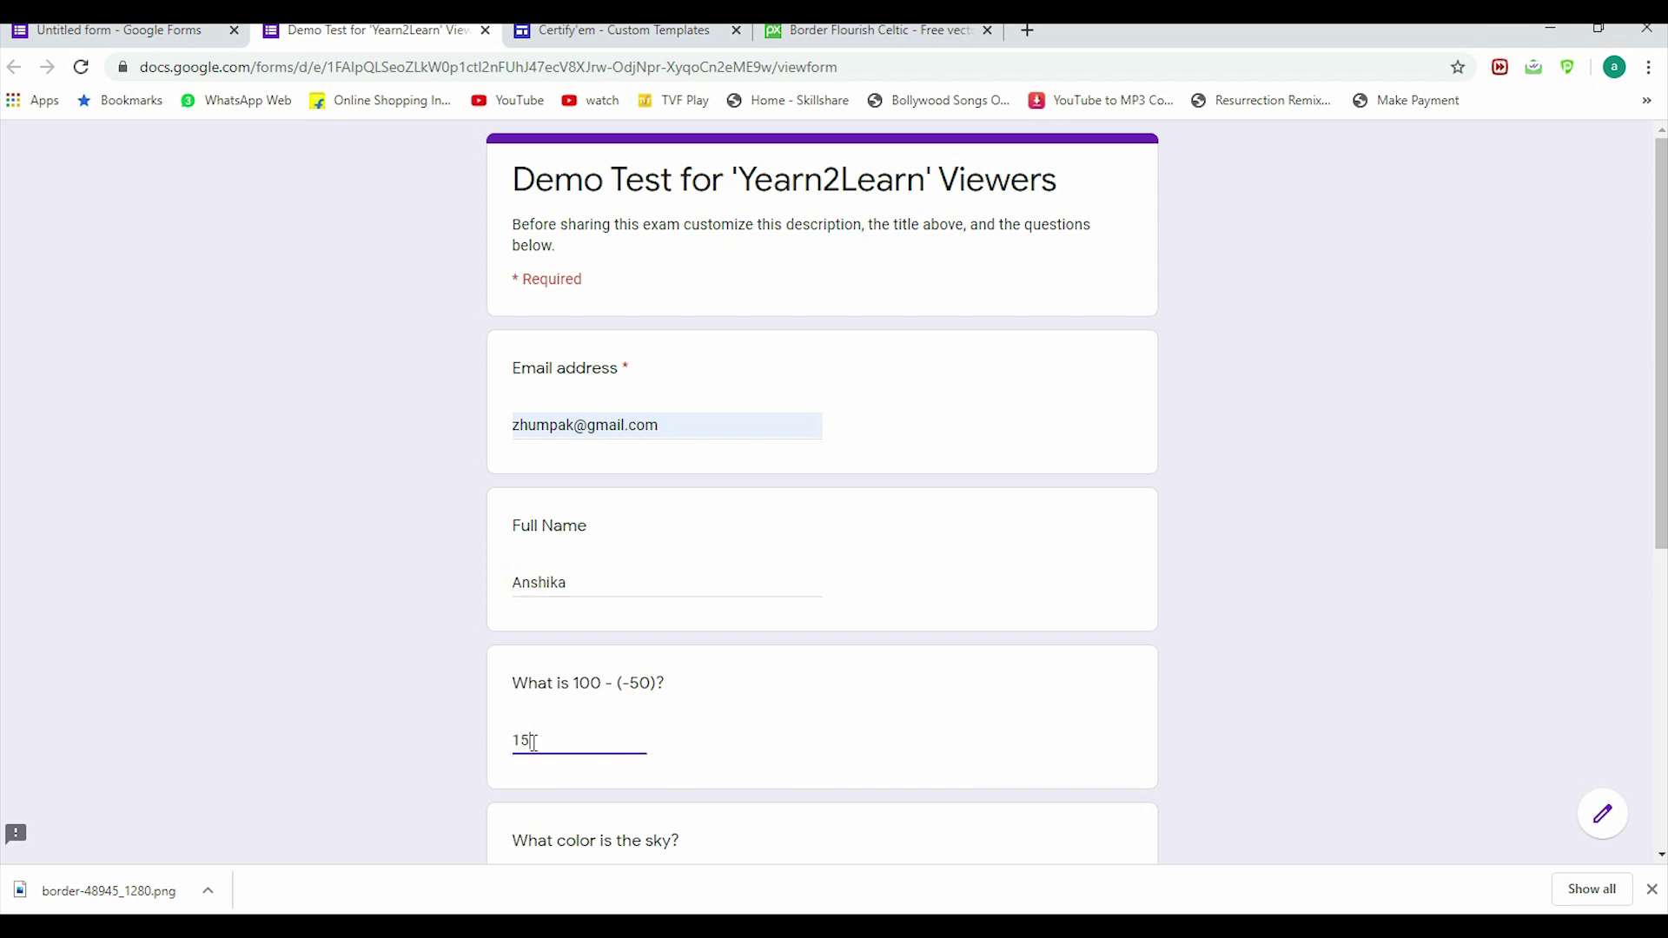
pyautogui.write('0')
pyautogui.scroll(-3, 535, 743)
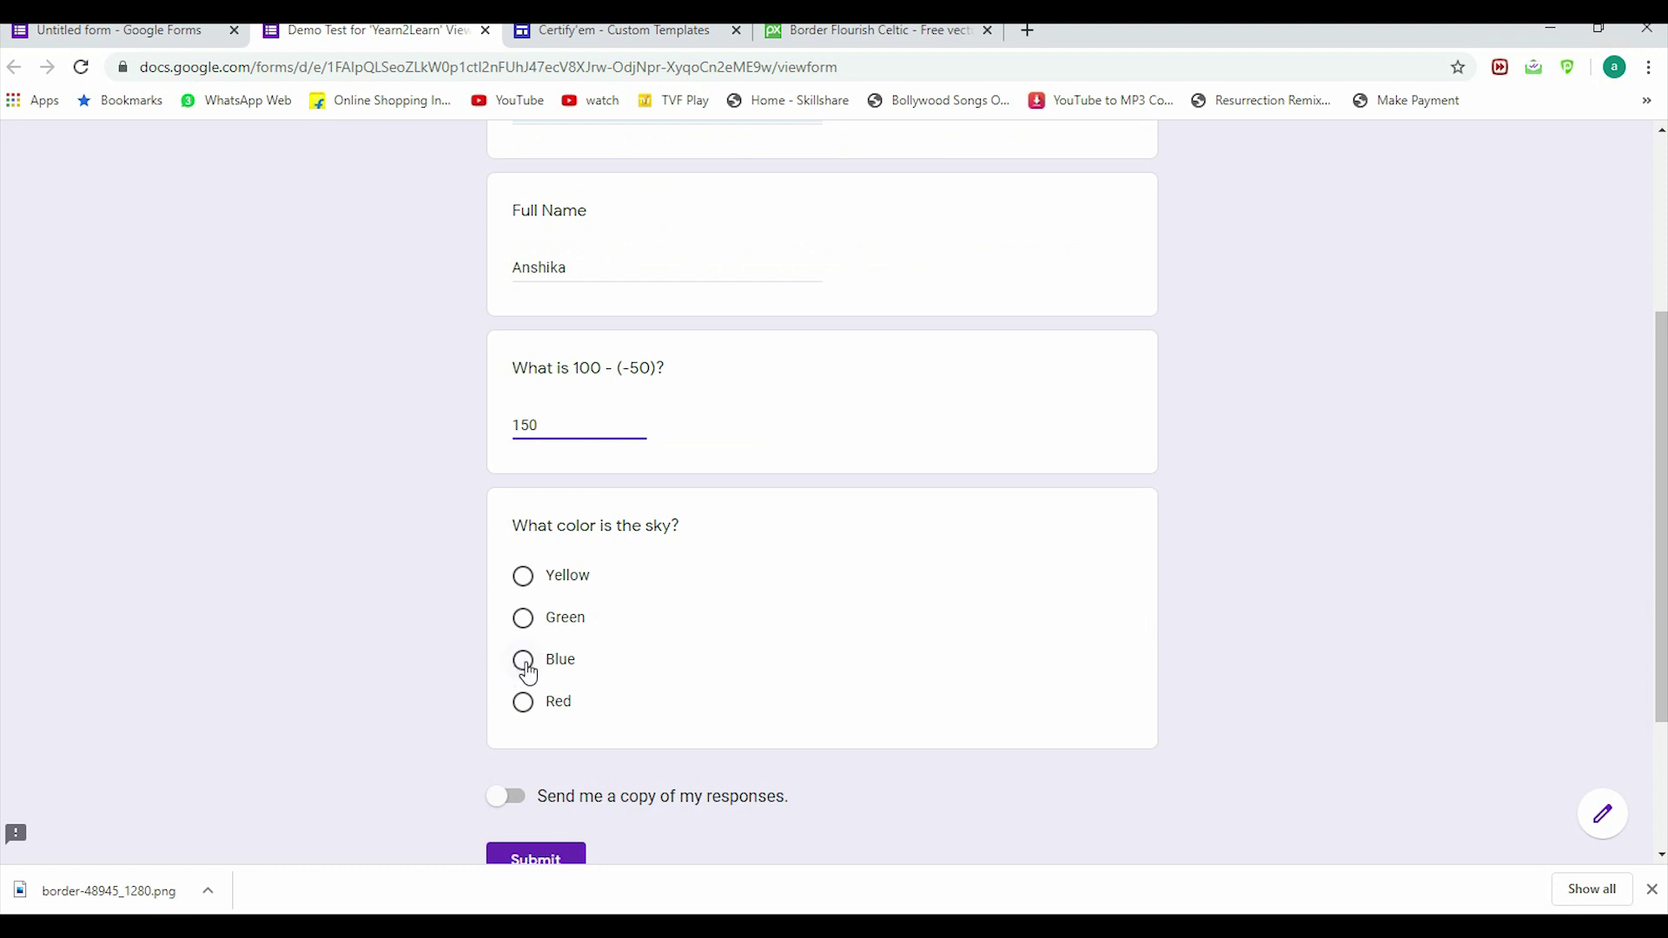
pyautogui.click(523, 660)
pyautogui.scroll(-1, 661, 738)
pyautogui.click(538, 760)
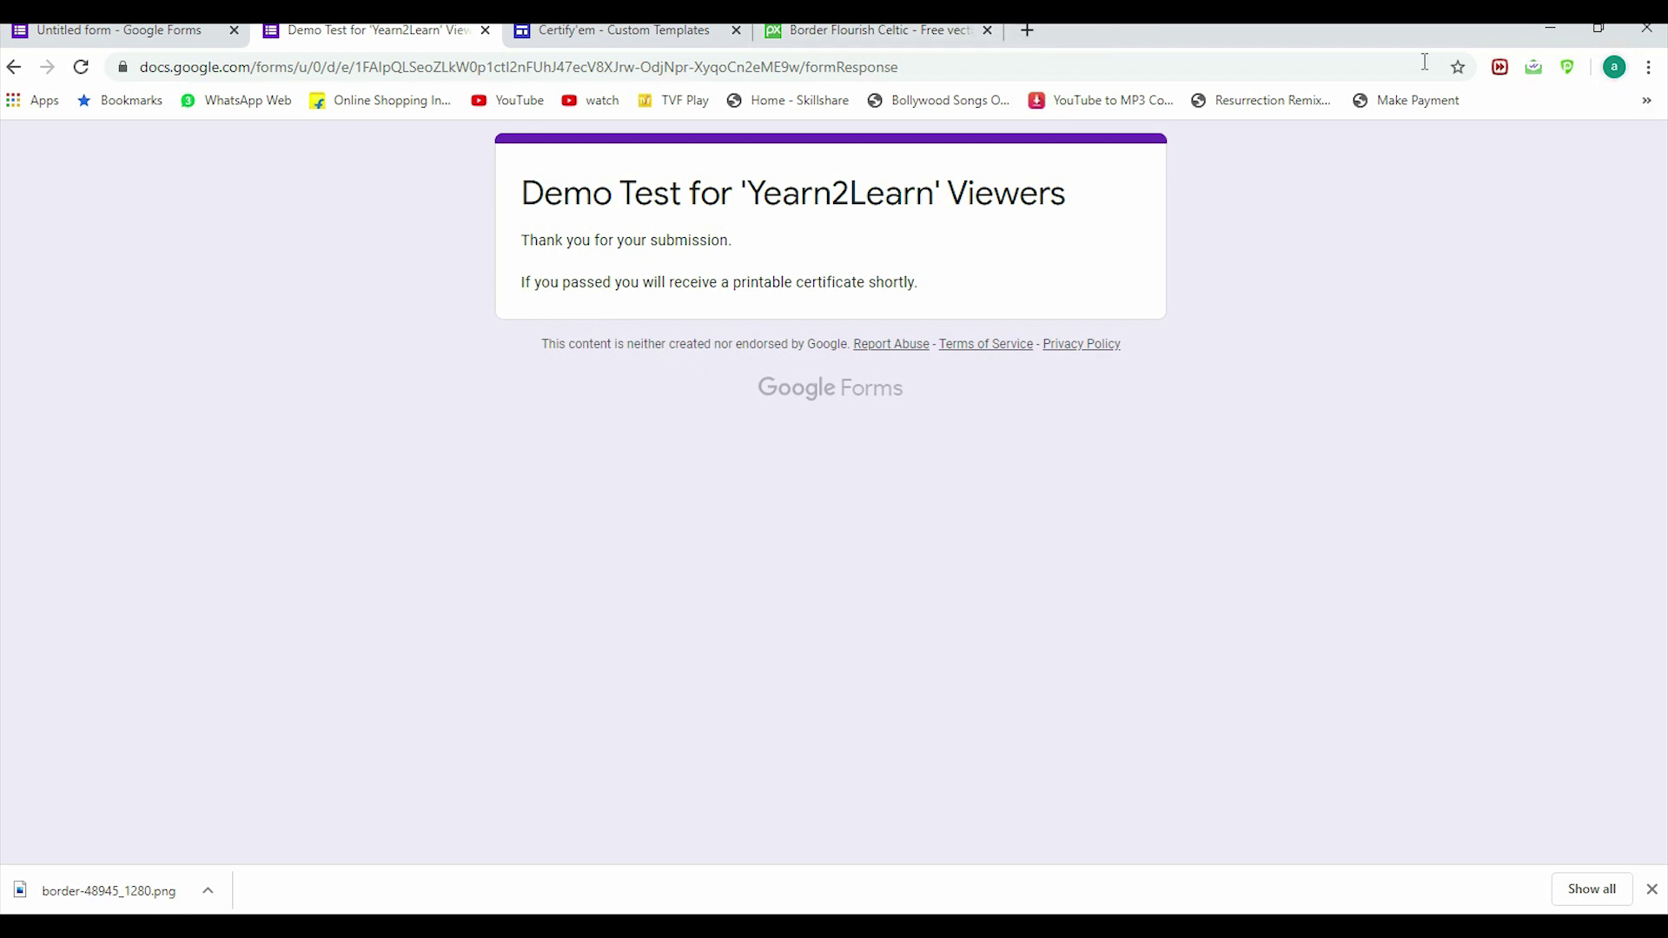
# Step: Go to gmail.com in a new tab and open Certify'em's 'Your certificate is here' email
pyautogui.click(1027, 33)
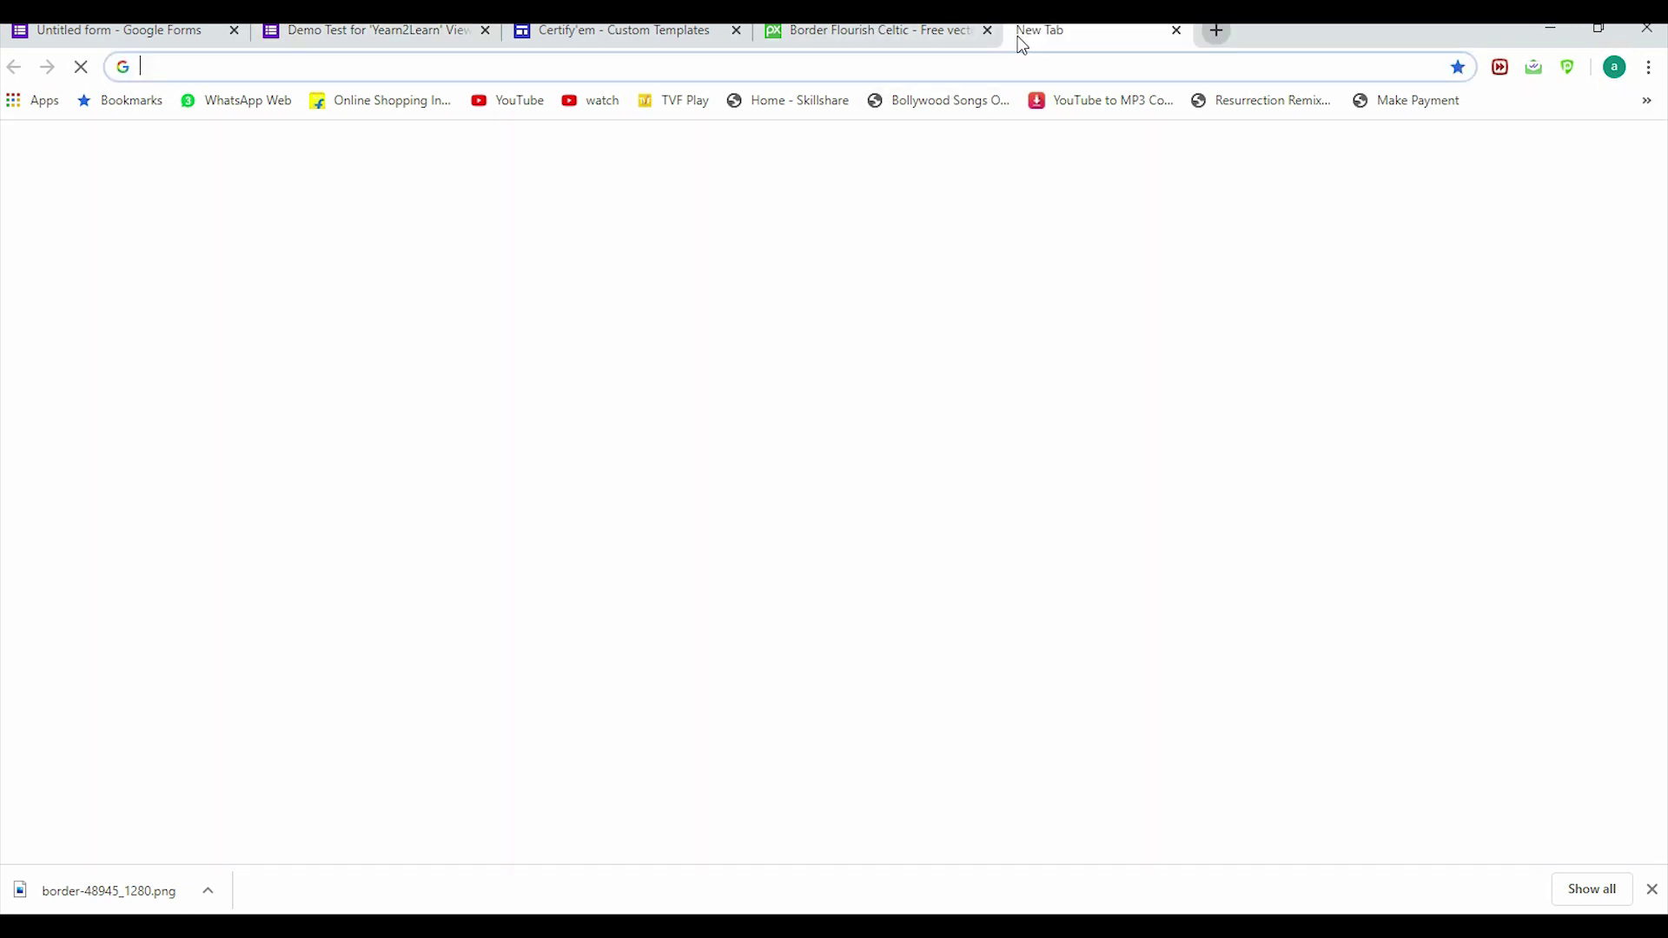
pyautogui.click(906, 65)
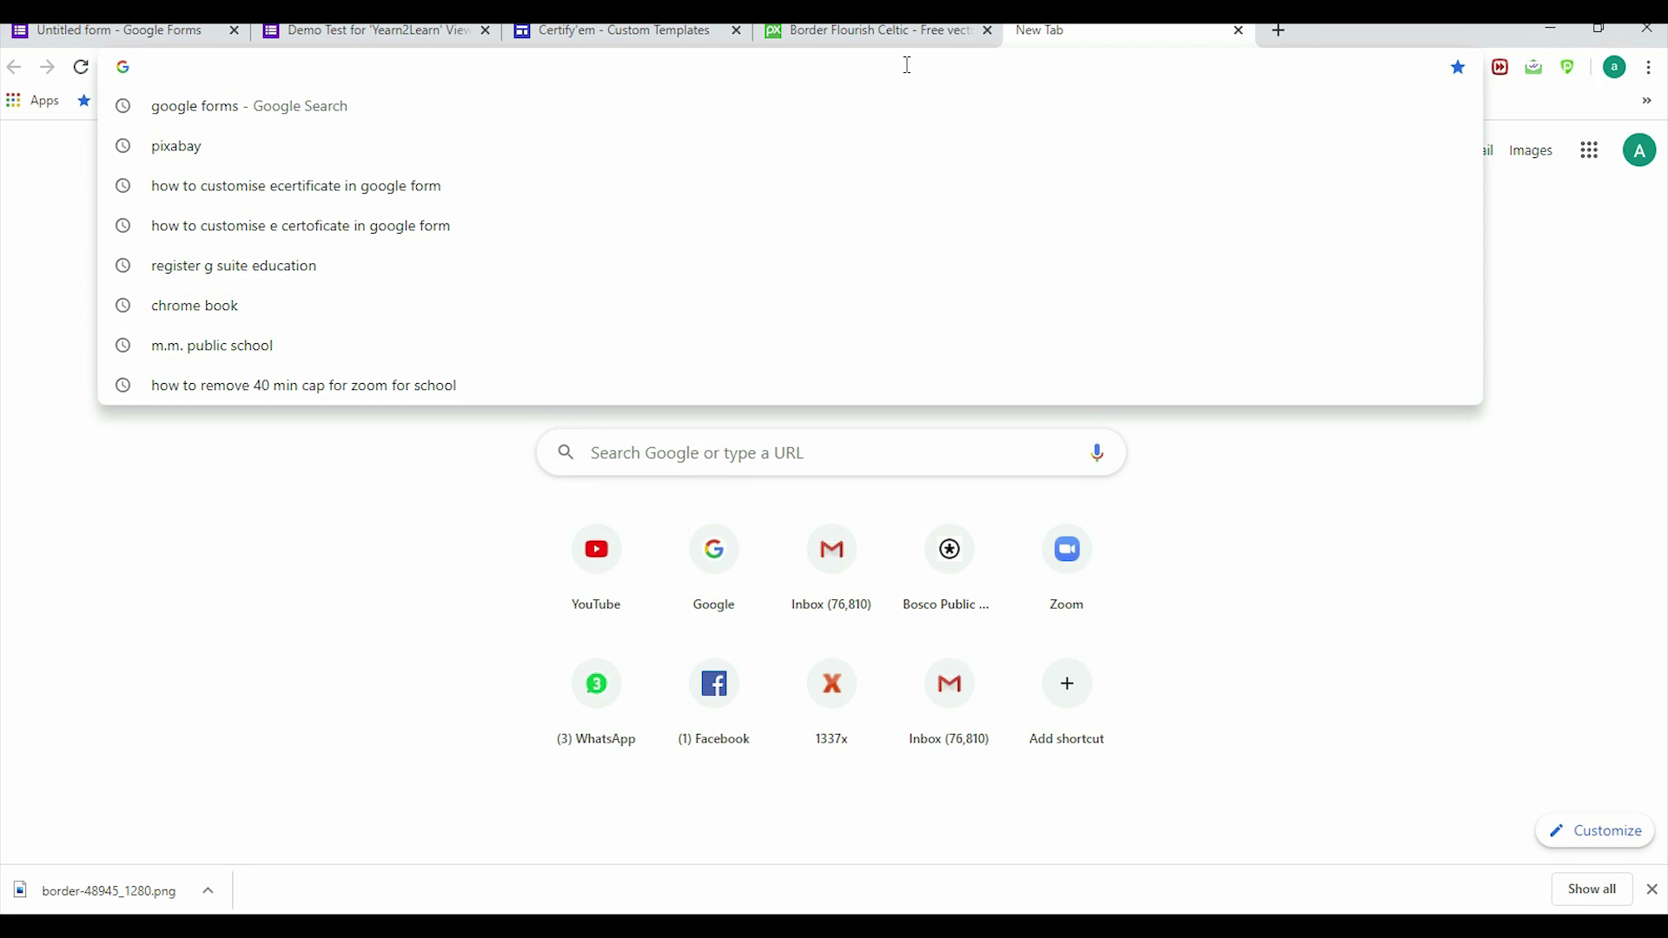
pyautogui.write('gmail.google.com/mail/u/3/#inbox')
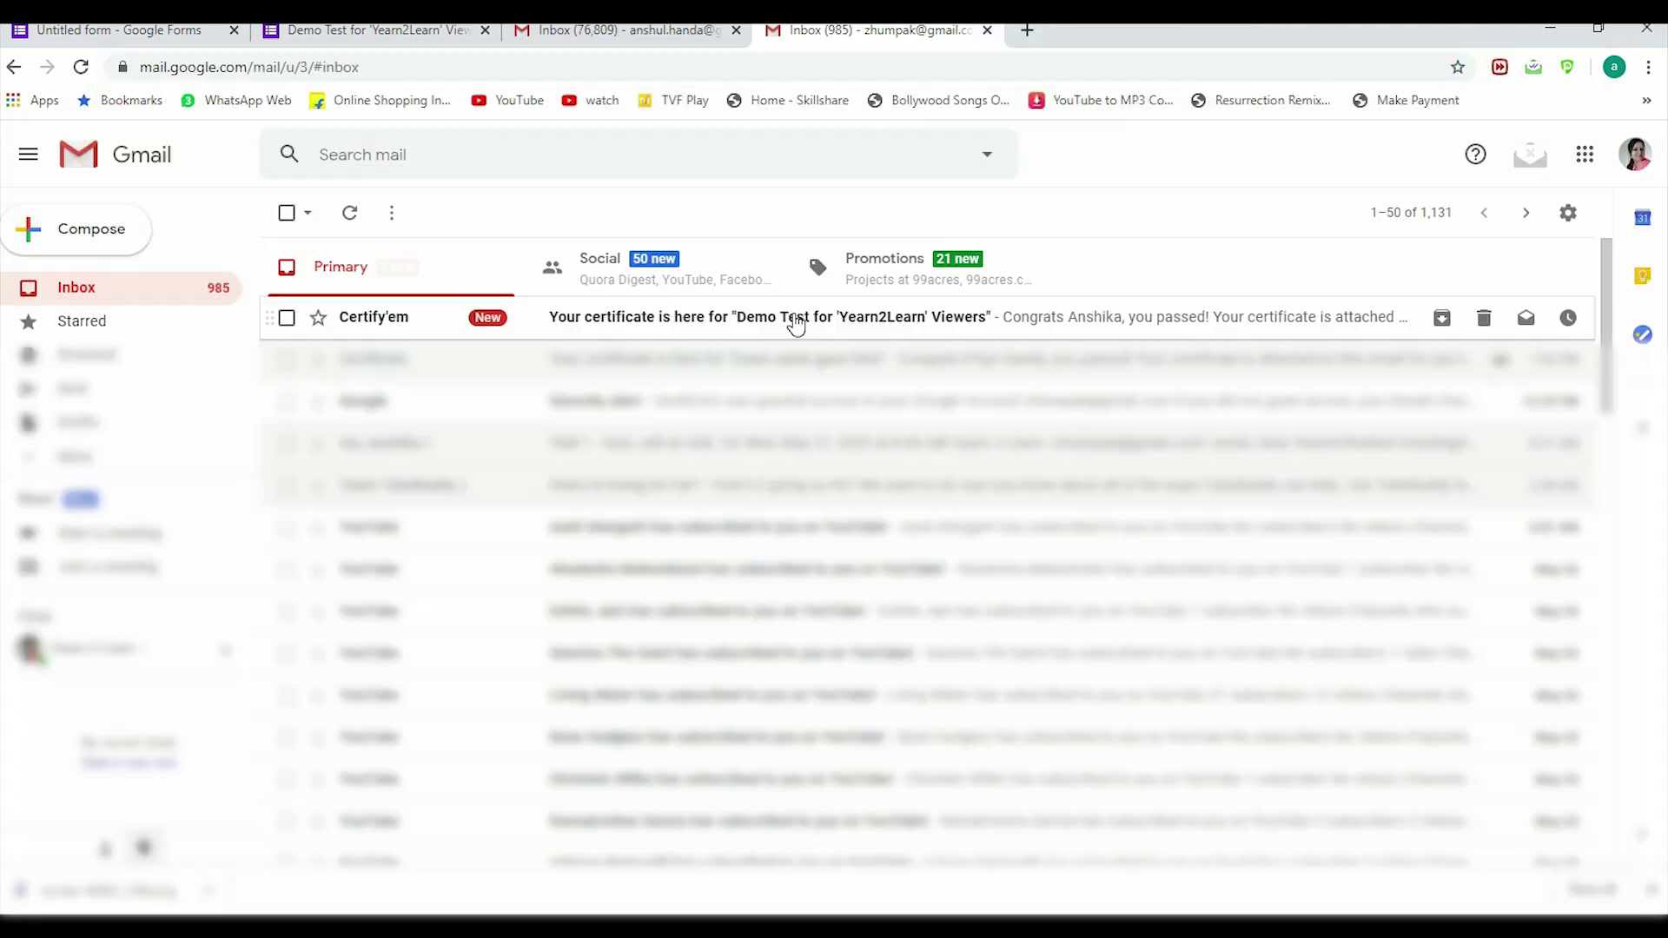
pyautogui.click(795, 325)
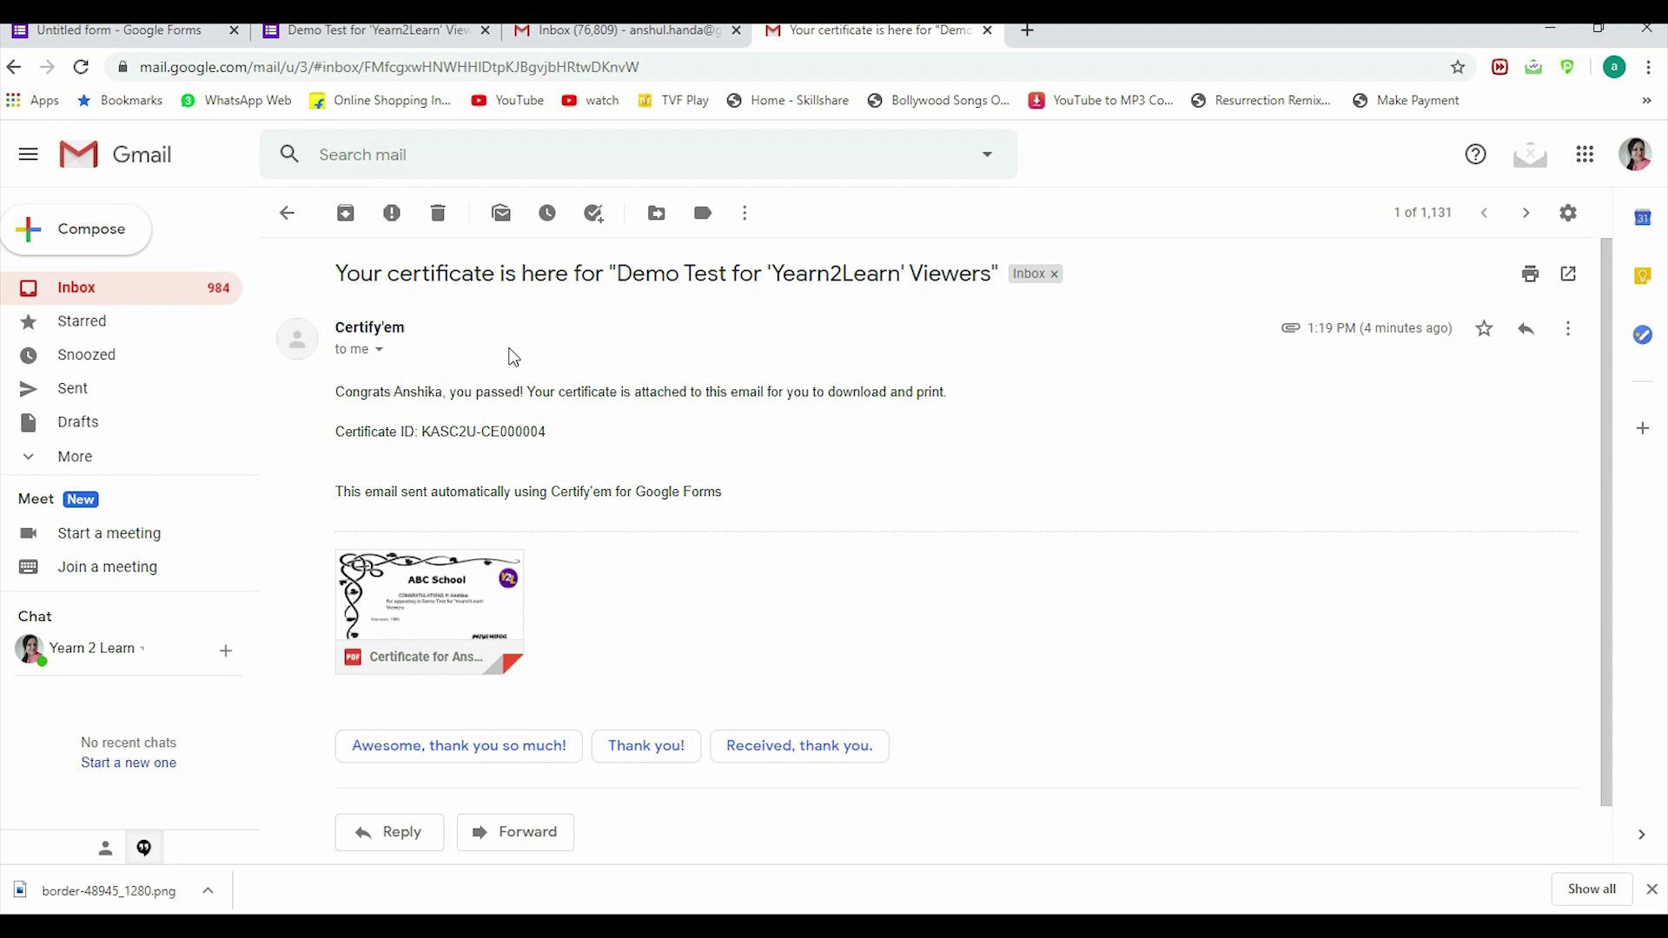
# Step: Open the attached ABC School certificate PDF in the preview viewer
pyautogui.click(377, 564)
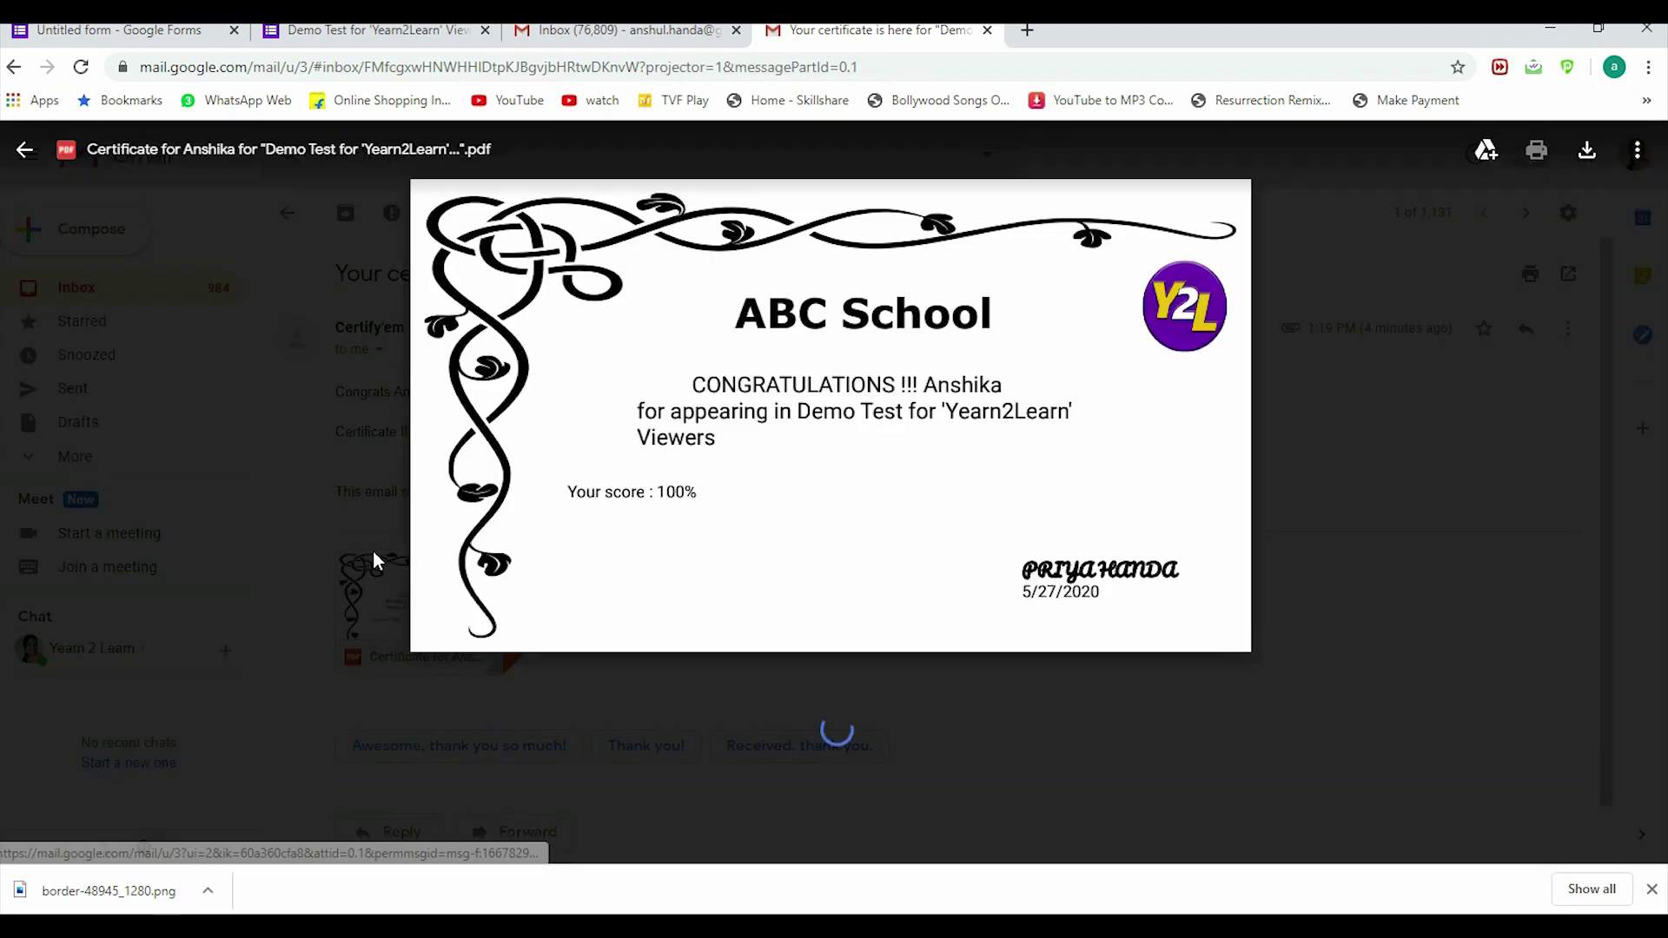